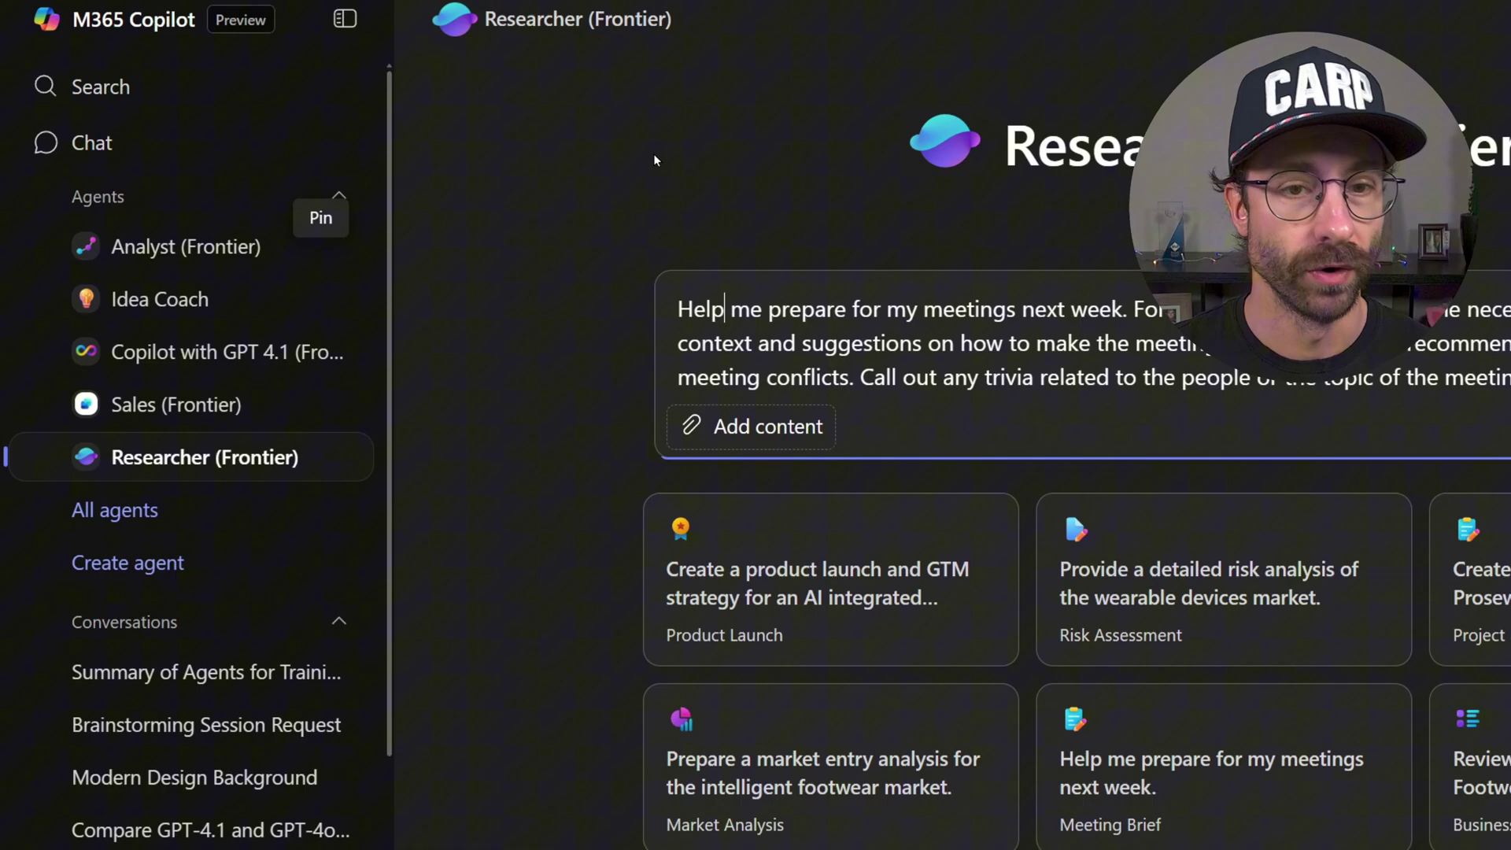
- Review the meeting-prep prompt and submit it to Researcher
{"action": "left_click", "coordinate": [628, 203]}
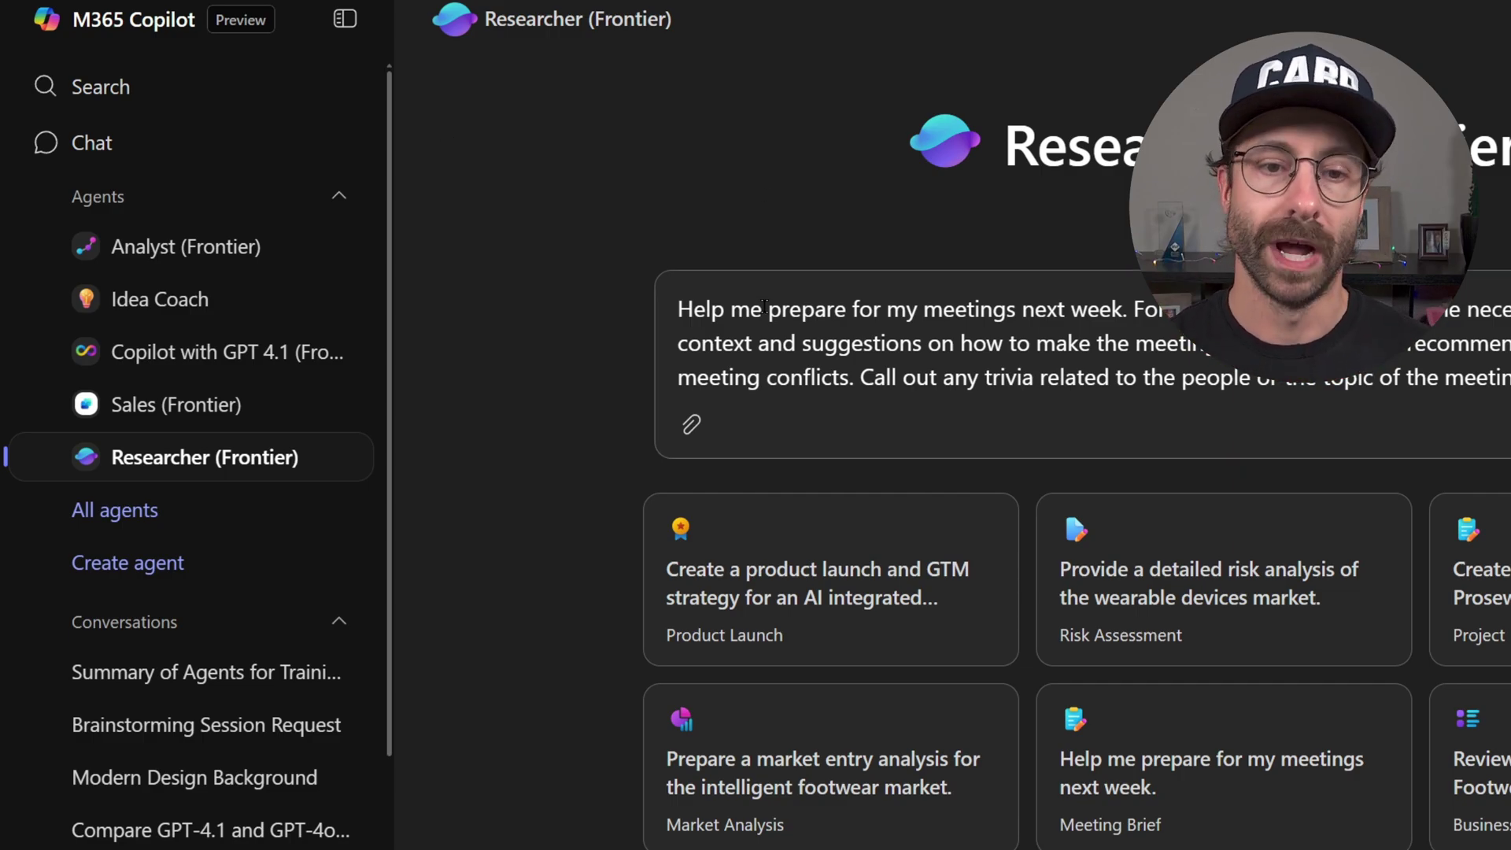
{"action": "left_click_drag", "start_coordinate": [675, 309], "coordinate": [736, 309]}
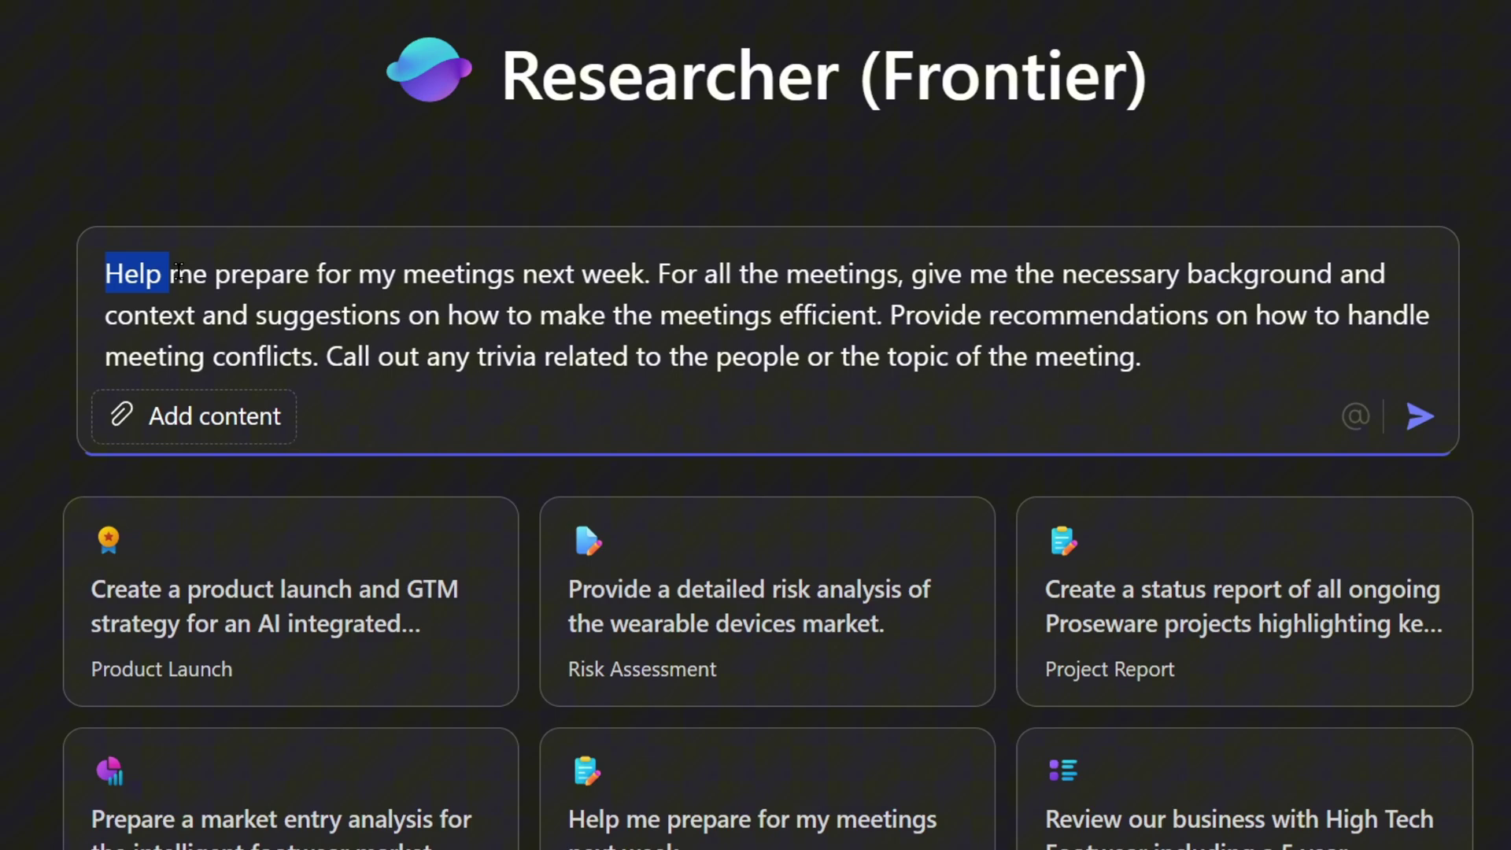
{"action": "left_click_drag", "start_coordinate": [179, 272], "coordinate": [645, 274]}
{"action": "left_click", "coordinate": [645, 274]}
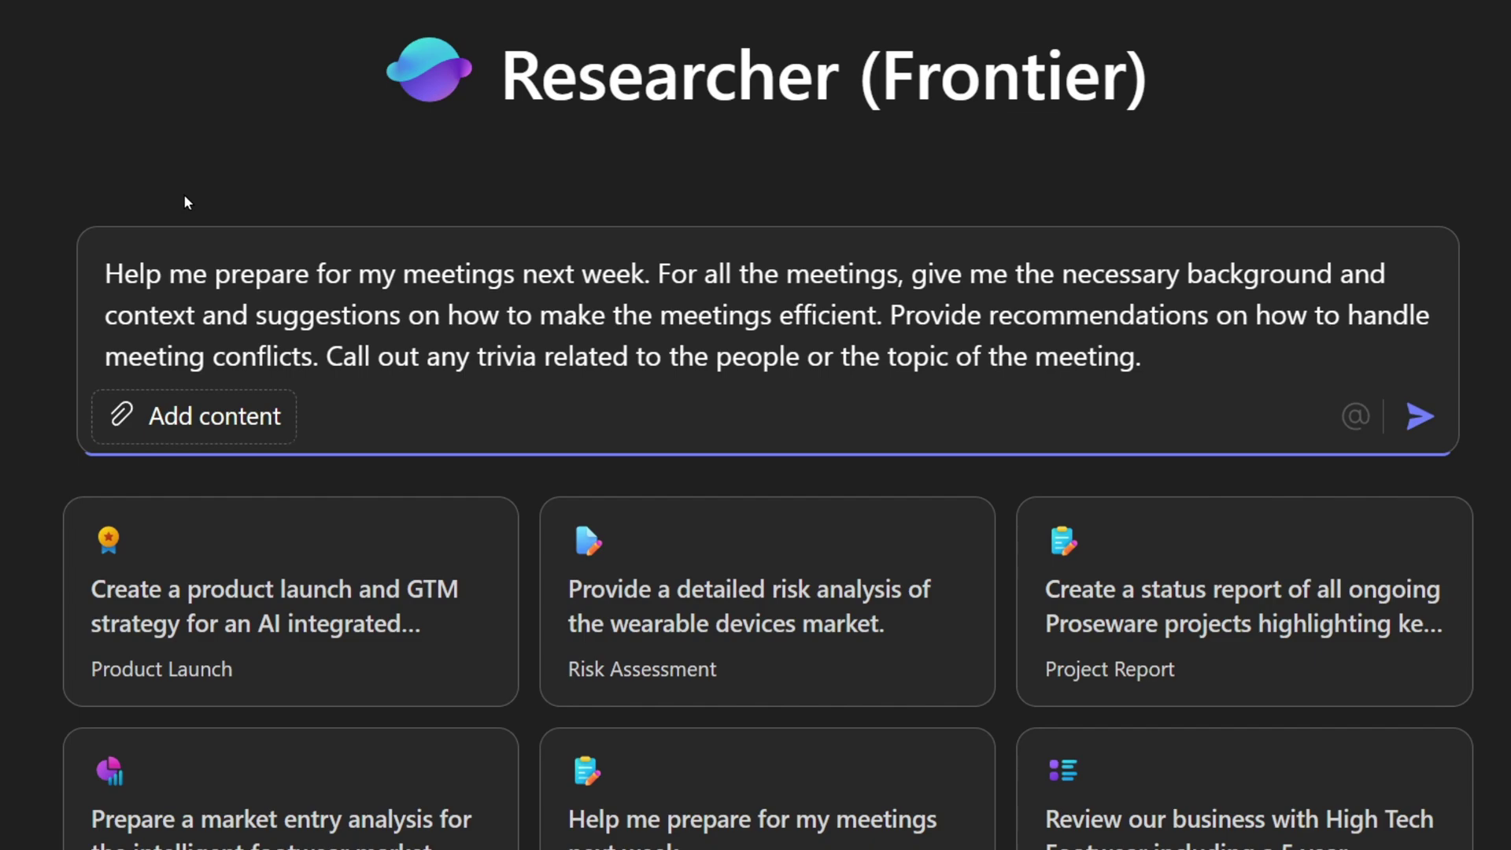
{"action": "left_click_drag", "start_coordinate": [659, 271], "coordinate": [1156, 358]}
{"action": "left_click", "coordinate": [1421, 416]}
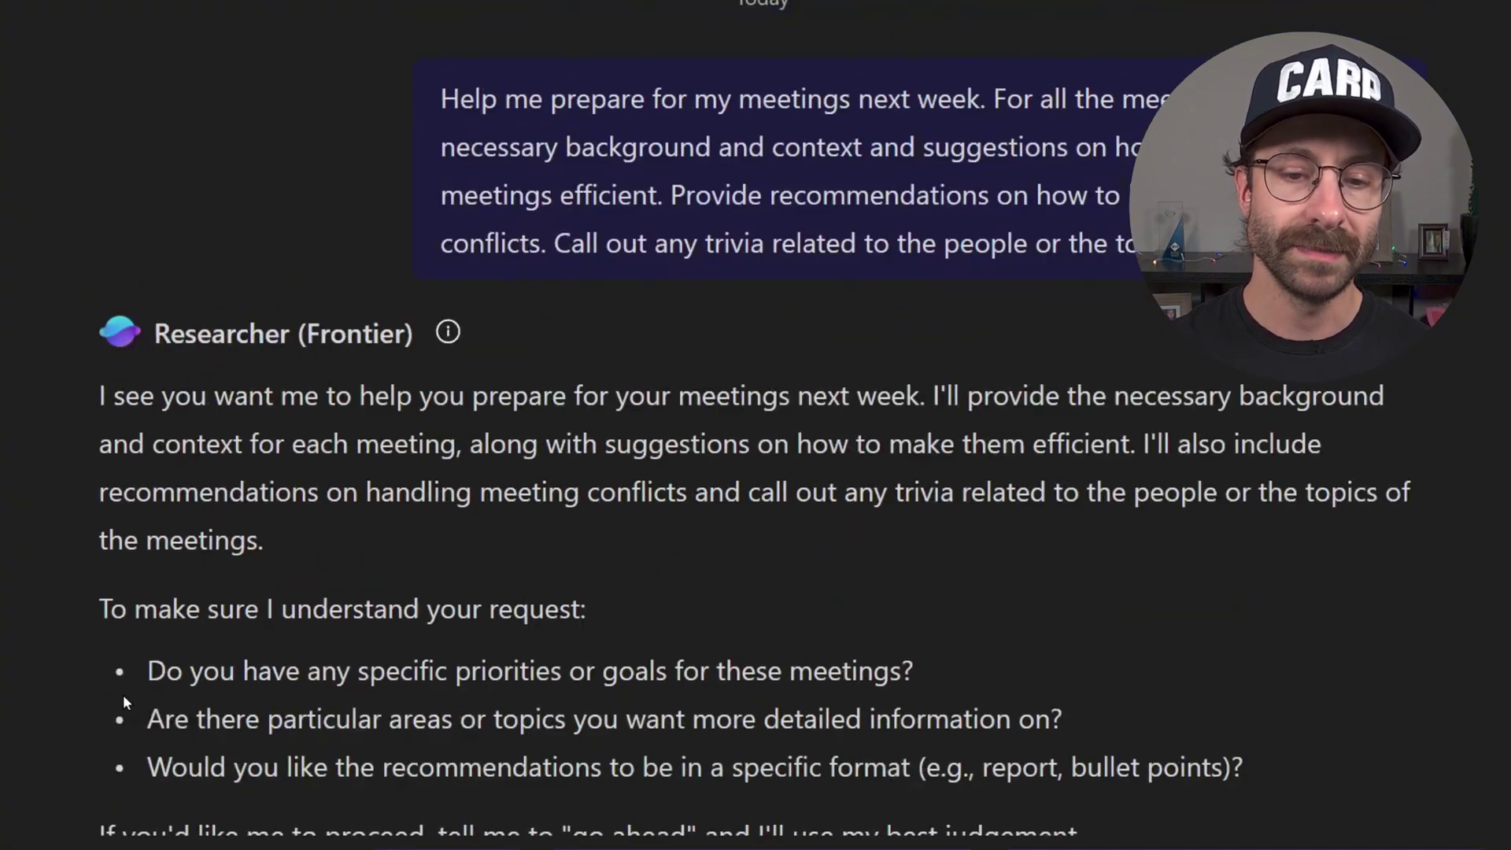
- Read Researcher's clarifying questions and draft 'Go ahead' as the reply
{"action": "left_click_drag", "start_coordinate": [358, 517], "coordinate": [916, 517]}
{"action": "left_click_drag", "start_coordinate": [67, 683], "coordinate": [771, 681]}
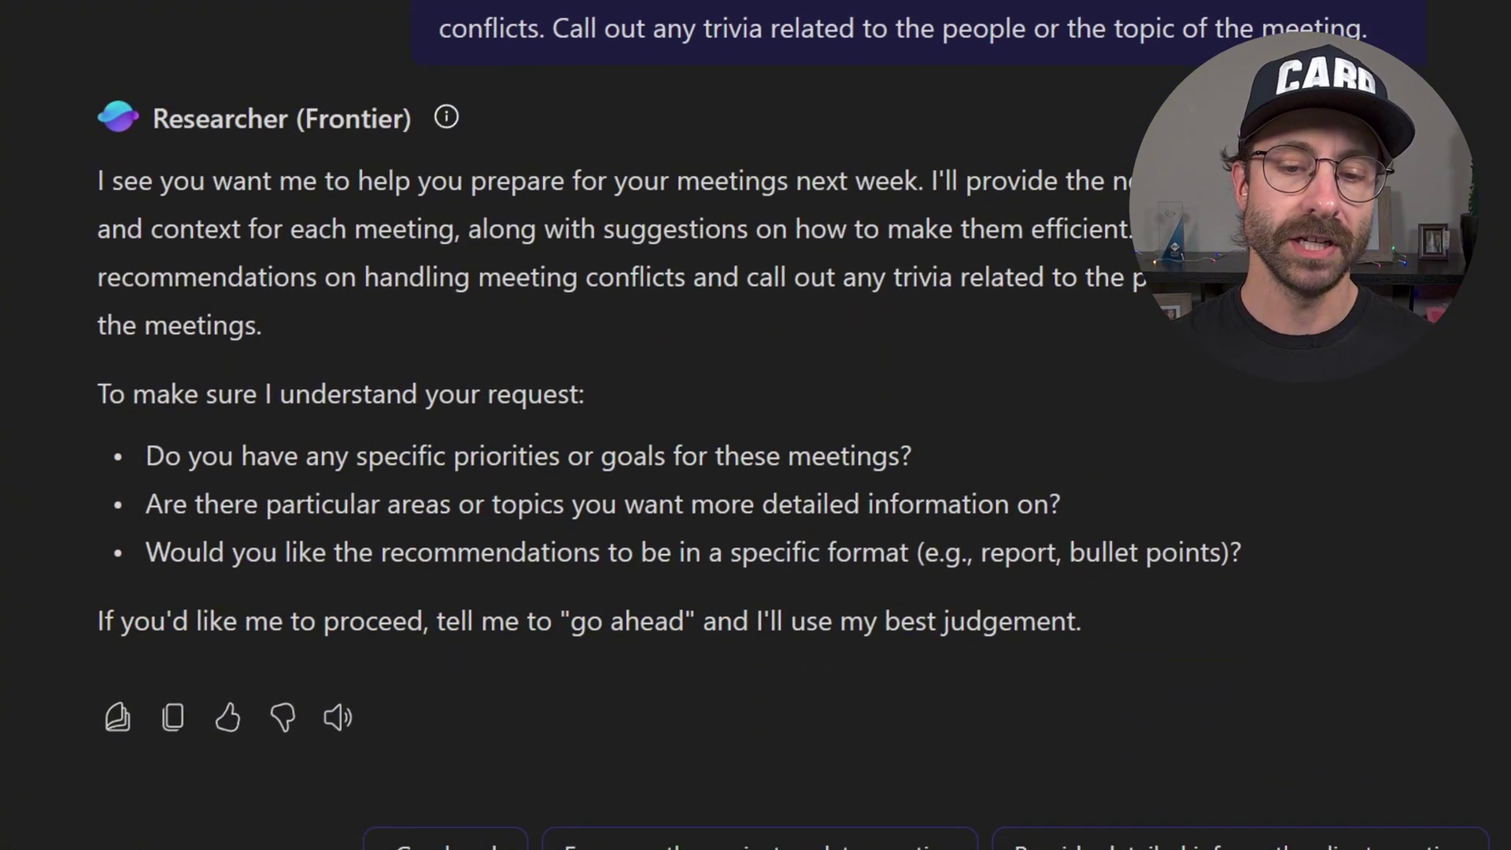
{"action": "left_click", "coordinate": [446, 691]}
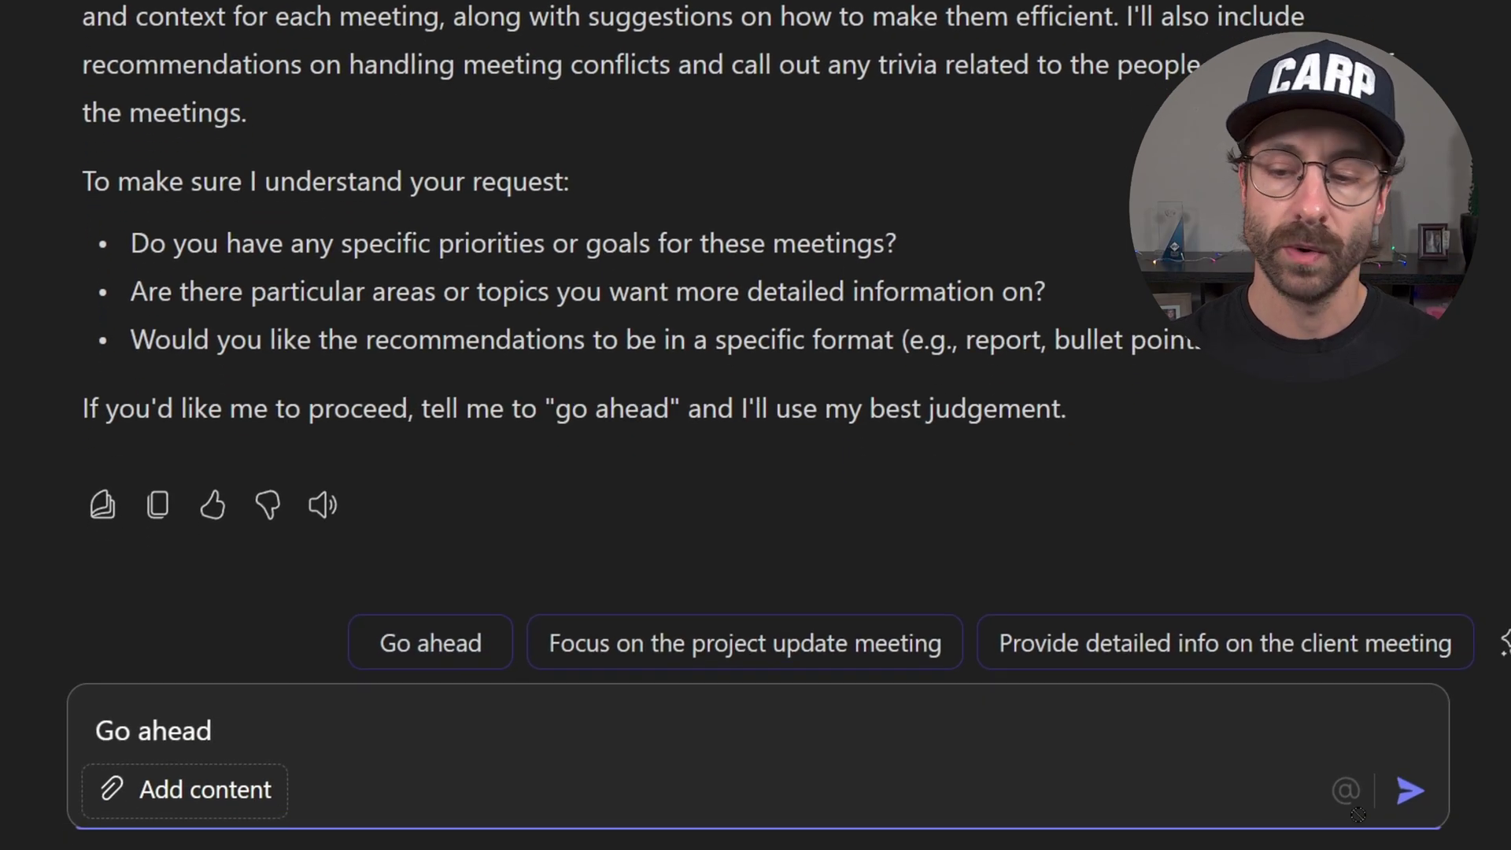
- Send 'Go ahead' to start the research, then go to Create to view the generated thumbnail
{"action": "key", "text": "Return"}
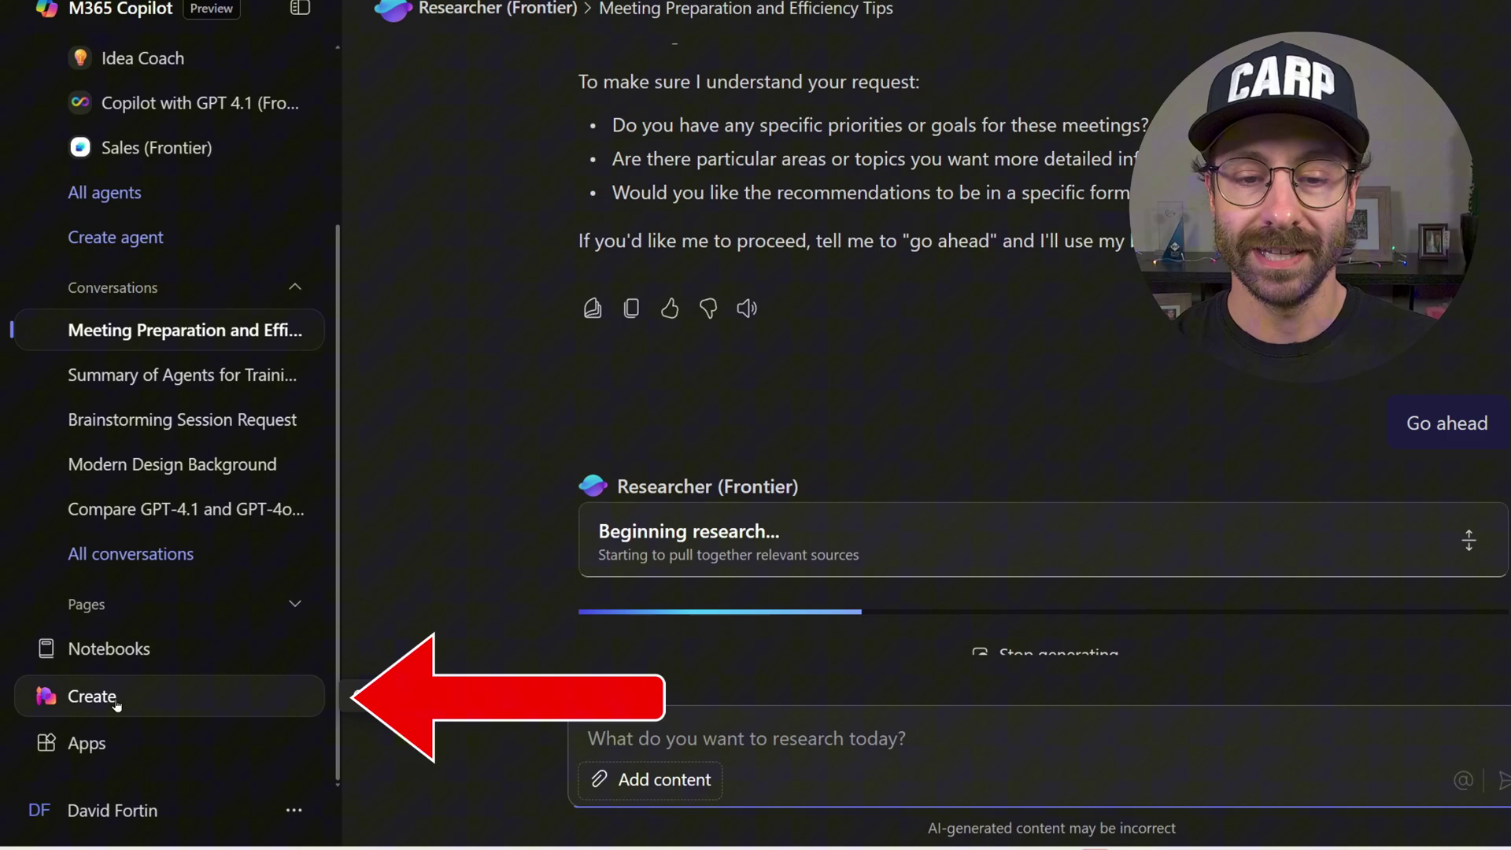
{"action": "left_click", "coordinate": [115, 701]}
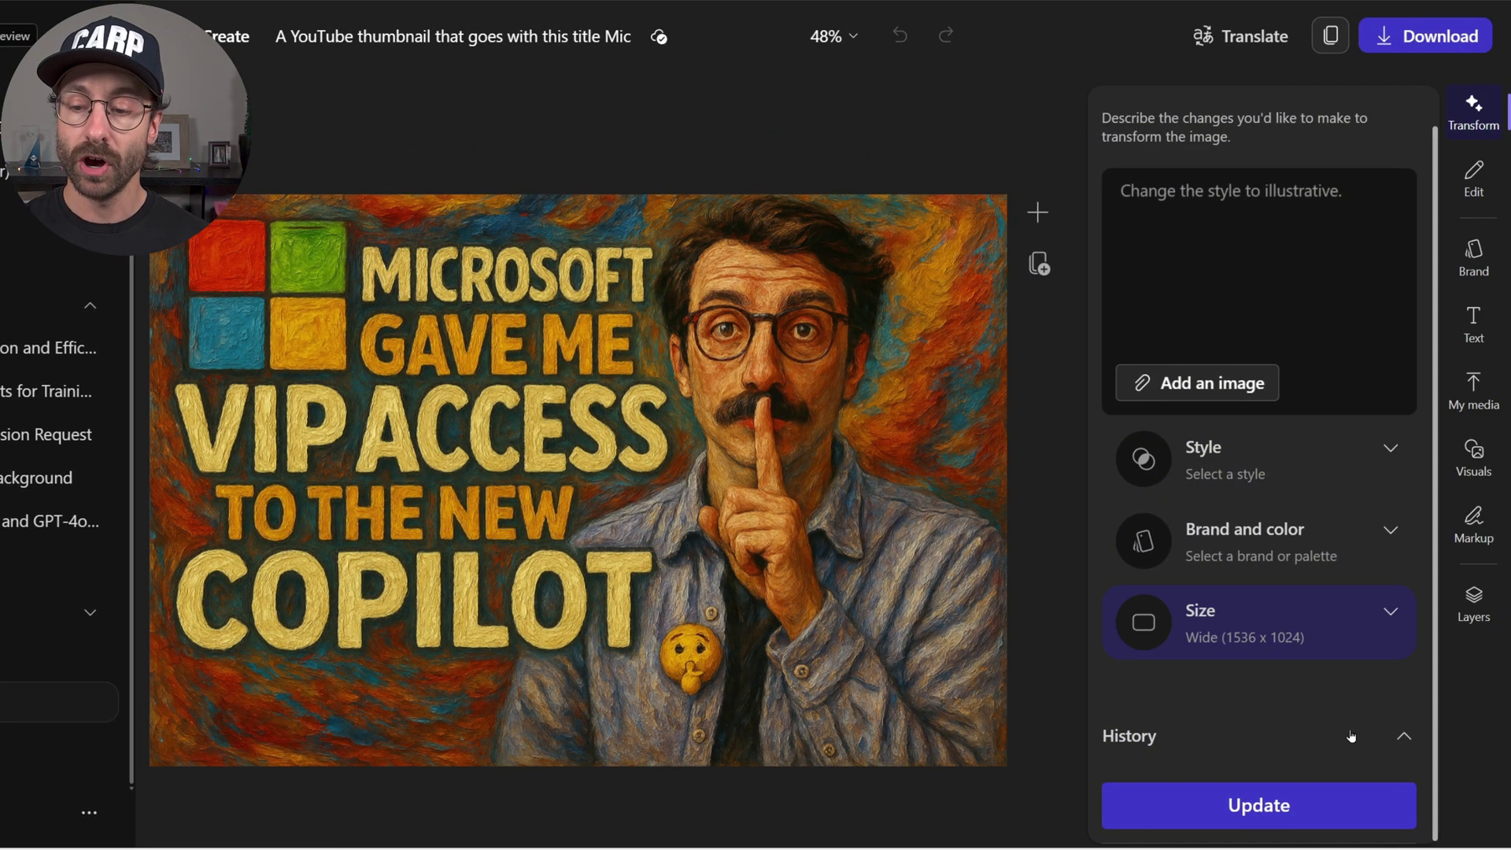
- Try a background removal on the thumbnail, then undo it to restore the painted background
{"action": "left_click", "coordinate": [1350, 736]}
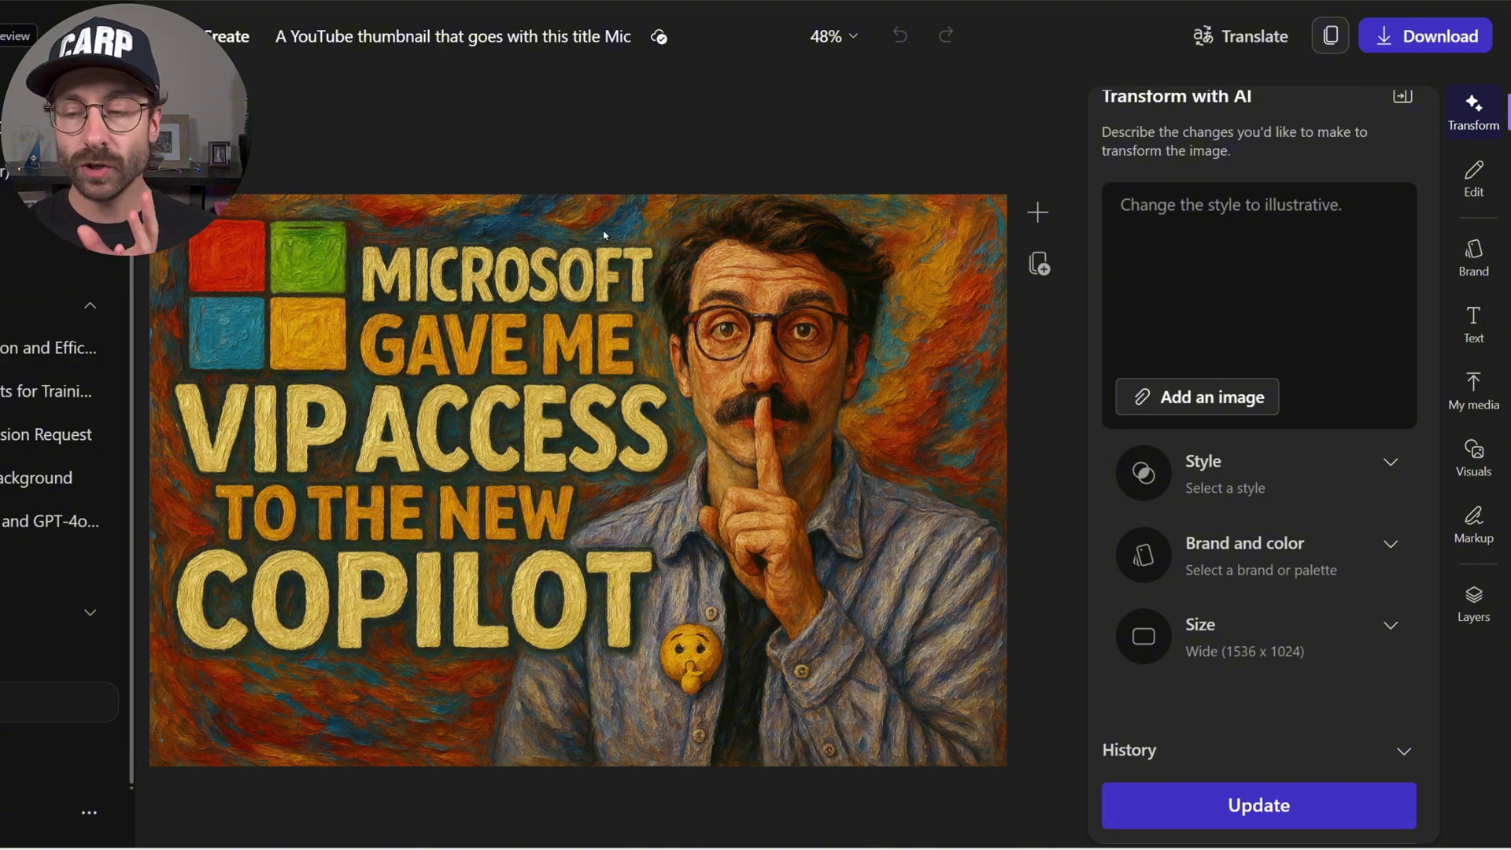
{"action": "left_click", "coordinate": [1473, 180]}
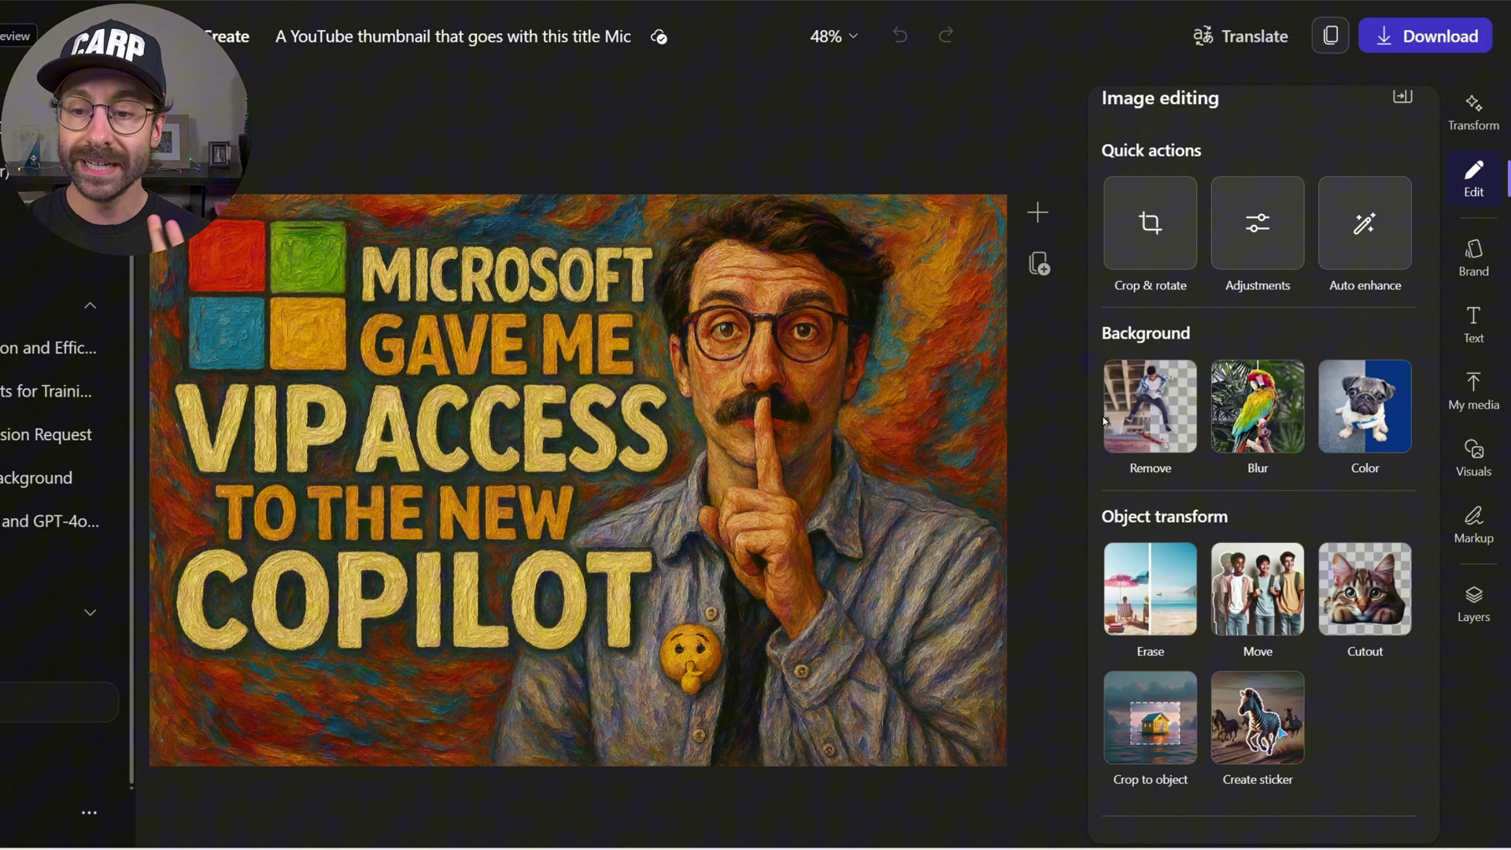
{"action": "left_click", "coordinate": [1160, 407]}
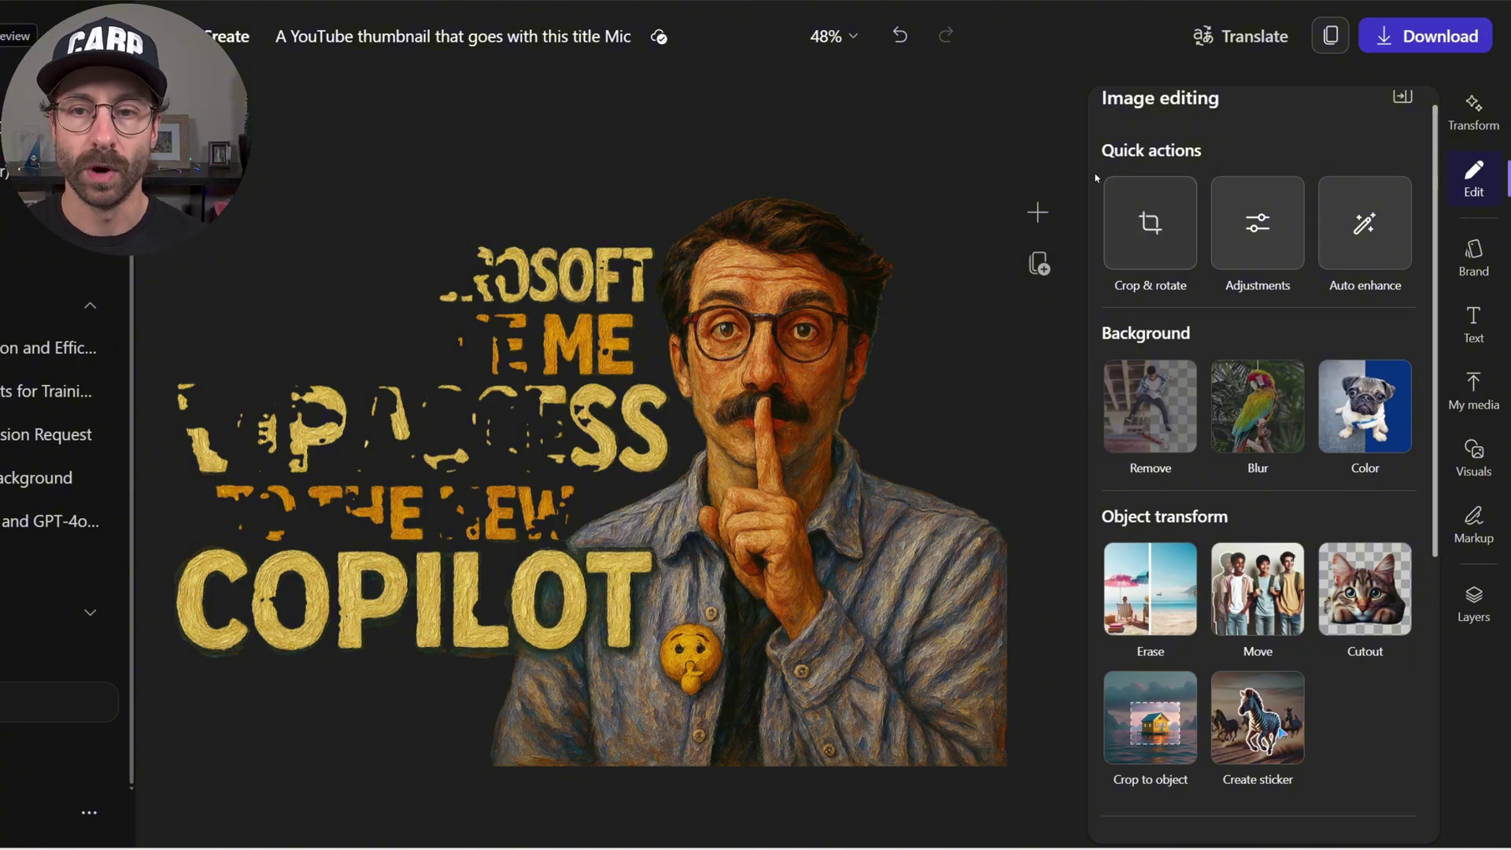
{"action": "left_click", "coordinate": [900, 36]}
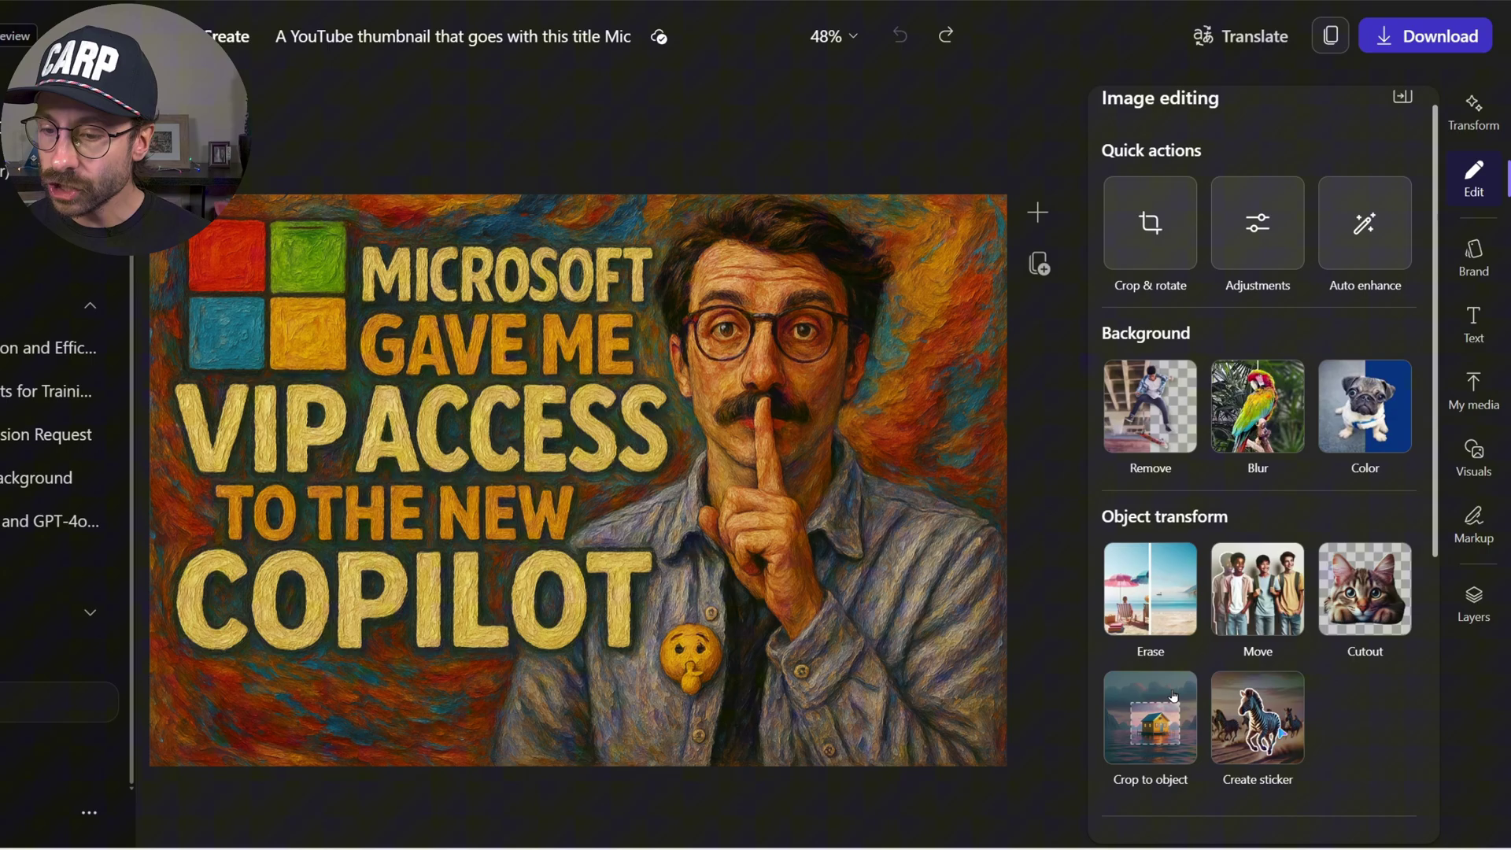
- Erase the four coloured logo squares from the thumbnail
{"action": "left_click", "coordinate": [1168, 606]}
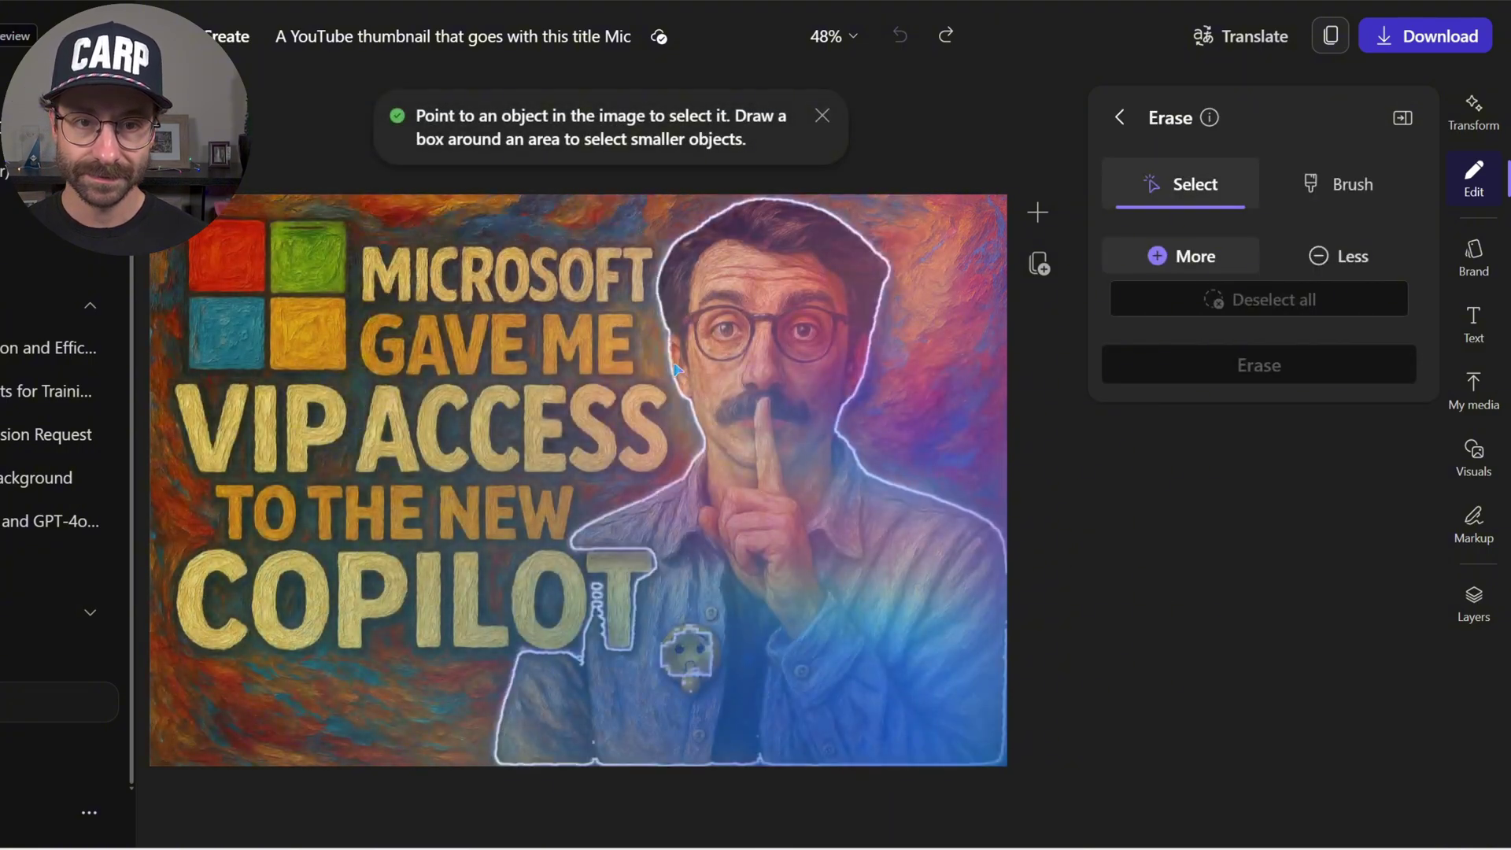
{"action": "left_click", "coordinate": [262, 285]}
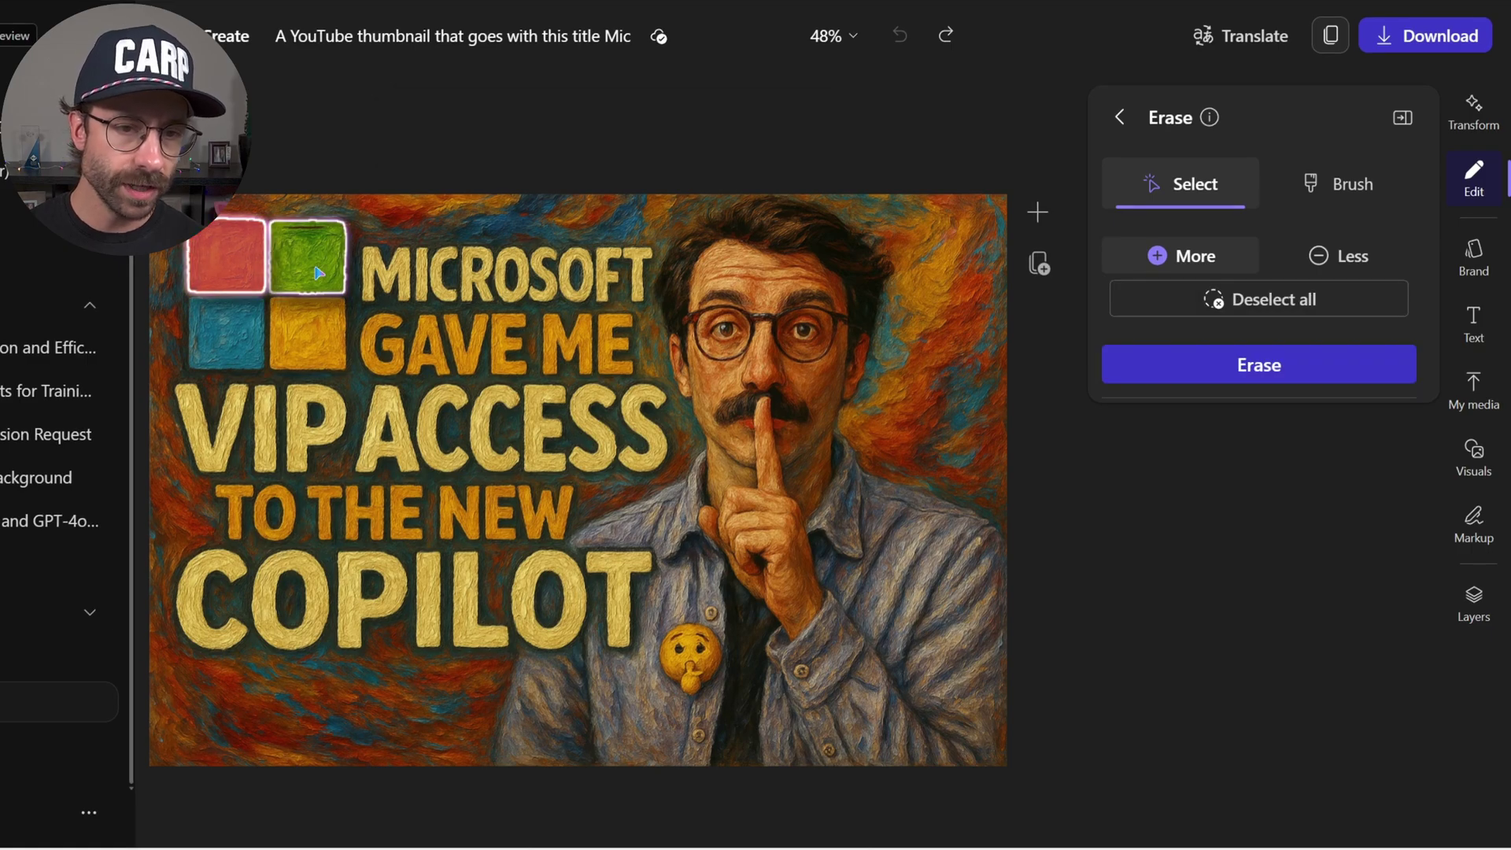
{"action": "left_click", "coordinate": [321, 277]}
{"action": "left_click", "coordinate": [325, 346]}
{"action": "left_click", "coordinate": [226, 330]}
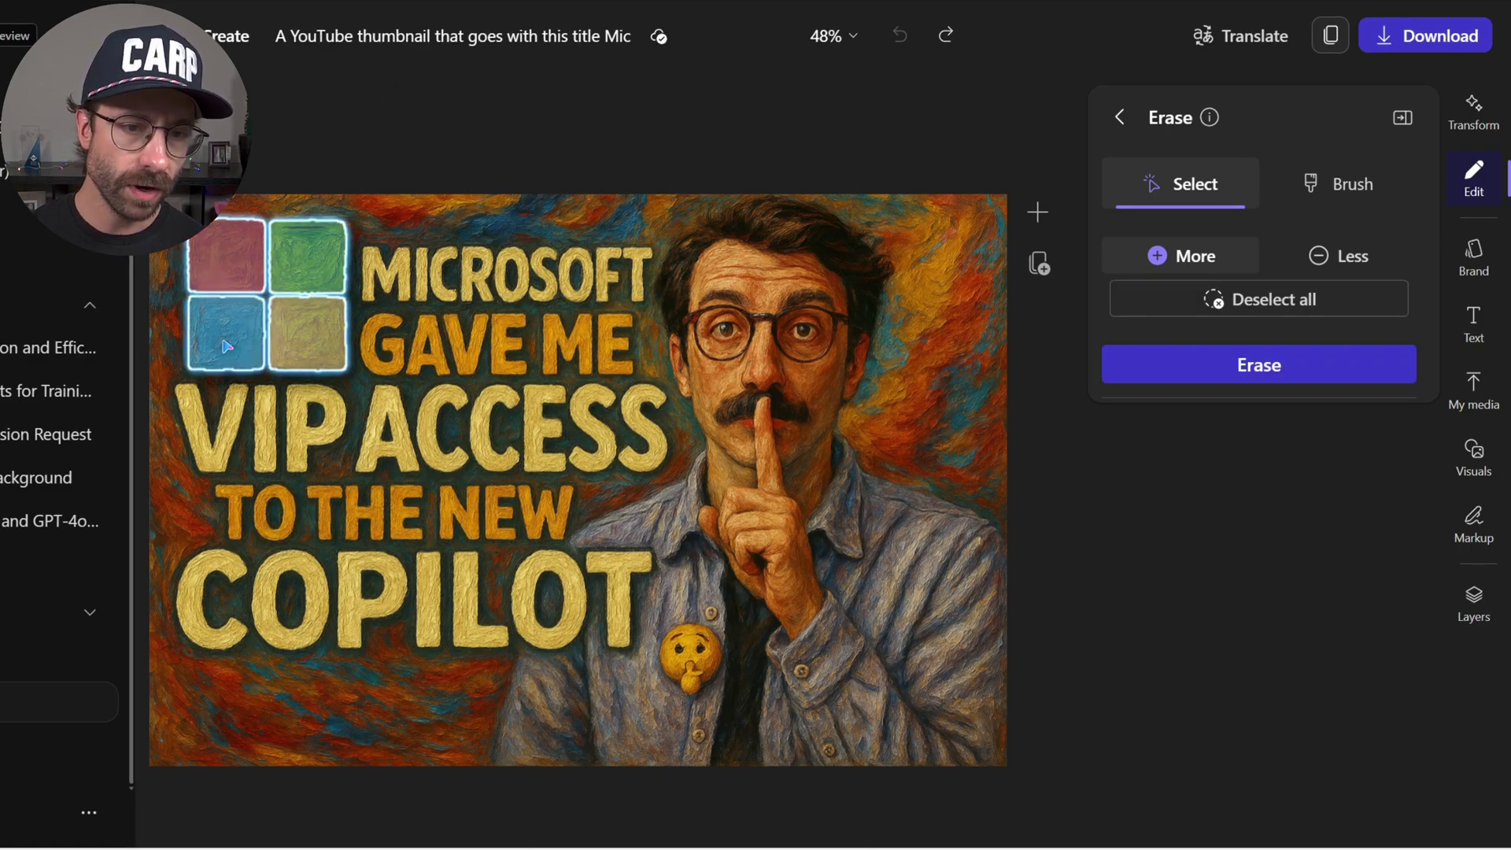
{"action": "left_click", "coordinate": [1261, 371]}
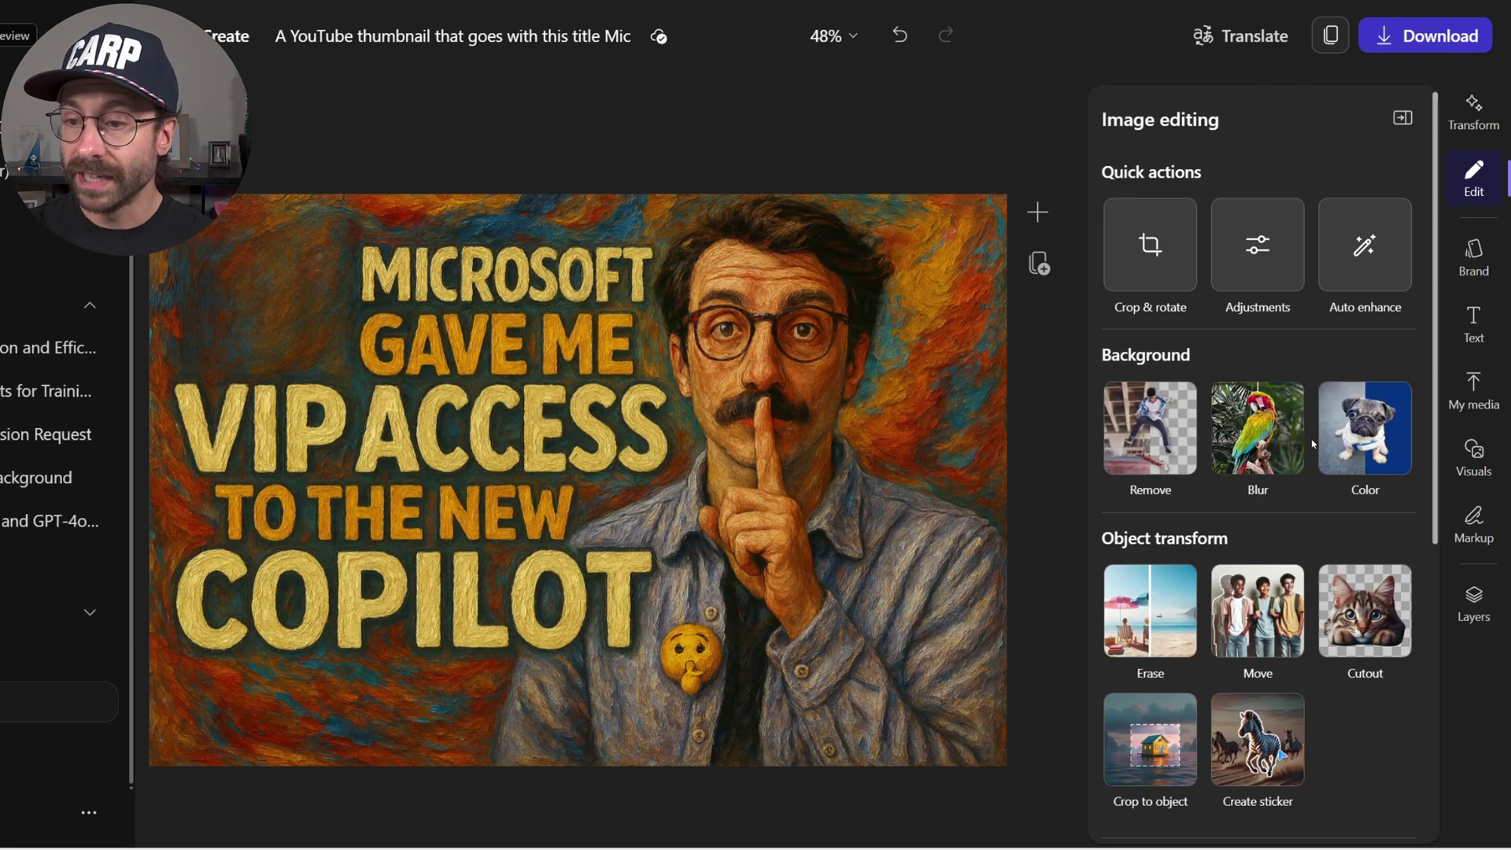
- Upload microsoft copilot.png and place the Copilot logo at the thumbnail's top-left
{"action": "left_click", "coordinate": [1470, 402]}
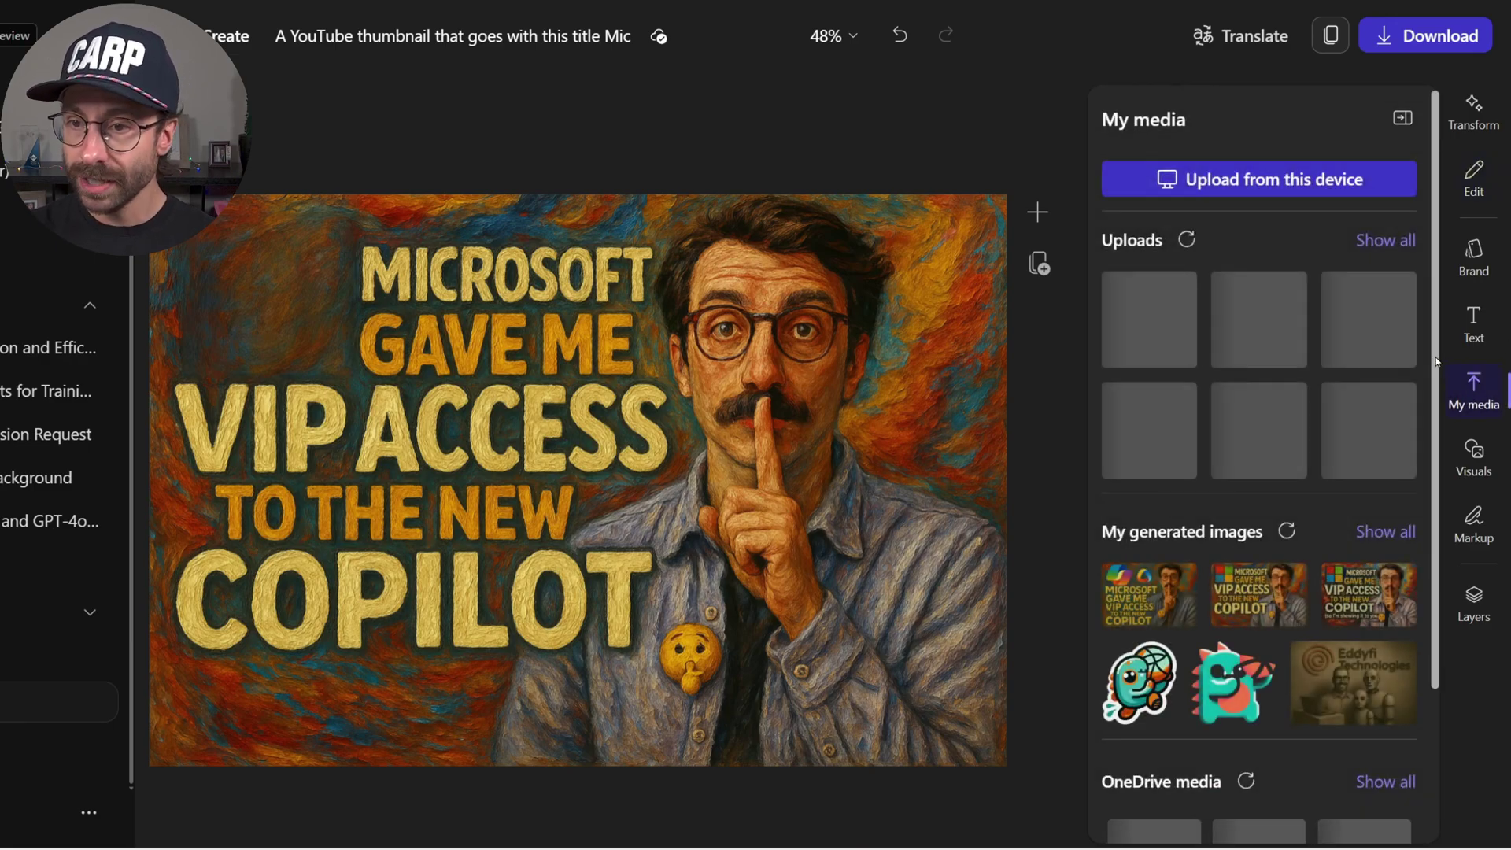
{"action": "left_click", "coordinate": [1205, 185]}
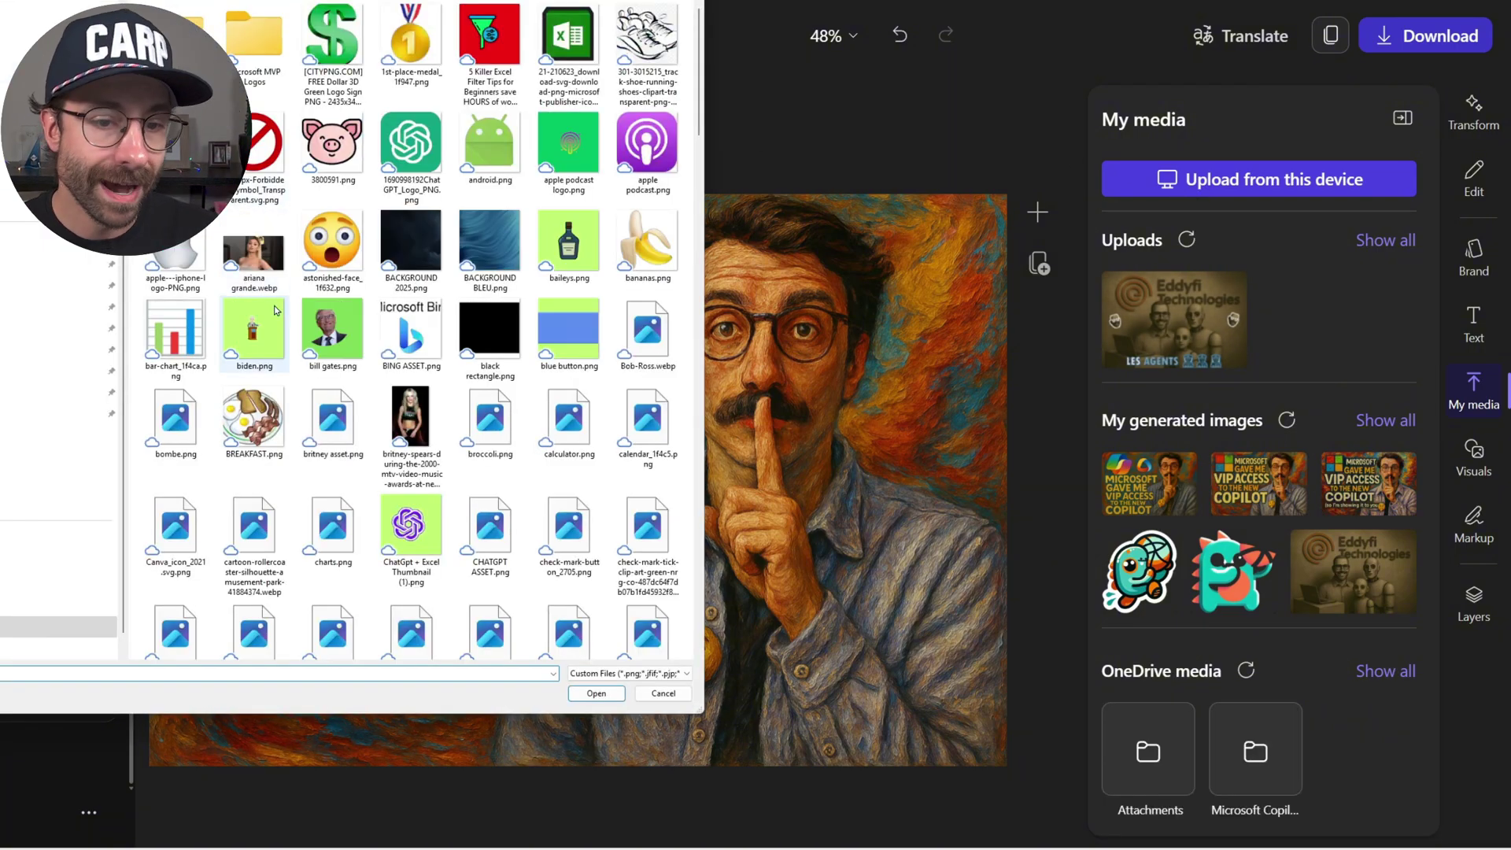
{"action": "scroll", "coordinate": [276, 309], "scroll_direction": "down", "scroll_amount": 10}
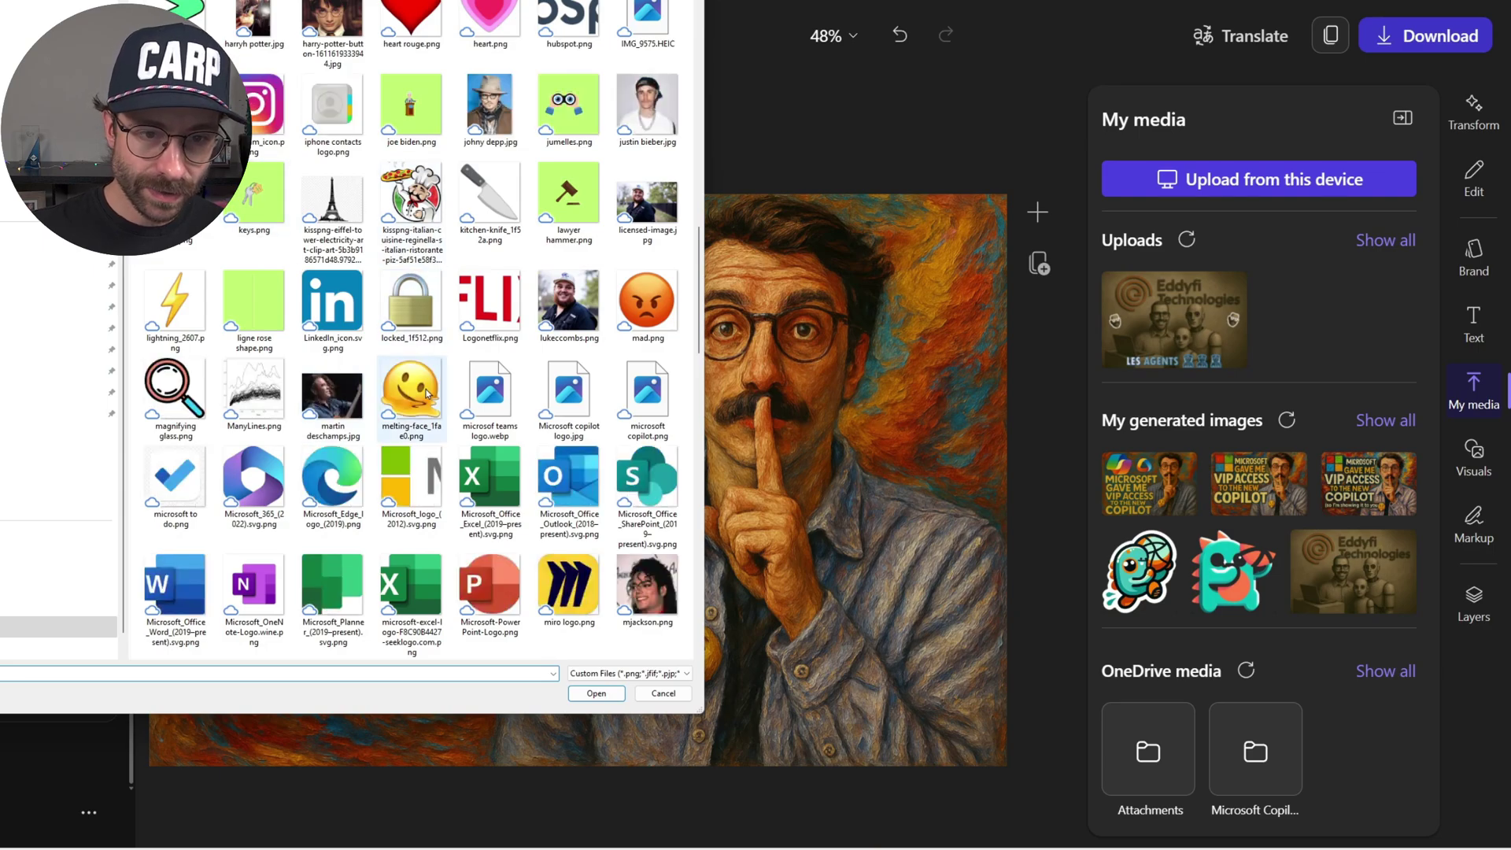
{"action": "double_click", "coordinate": [647, 389]}
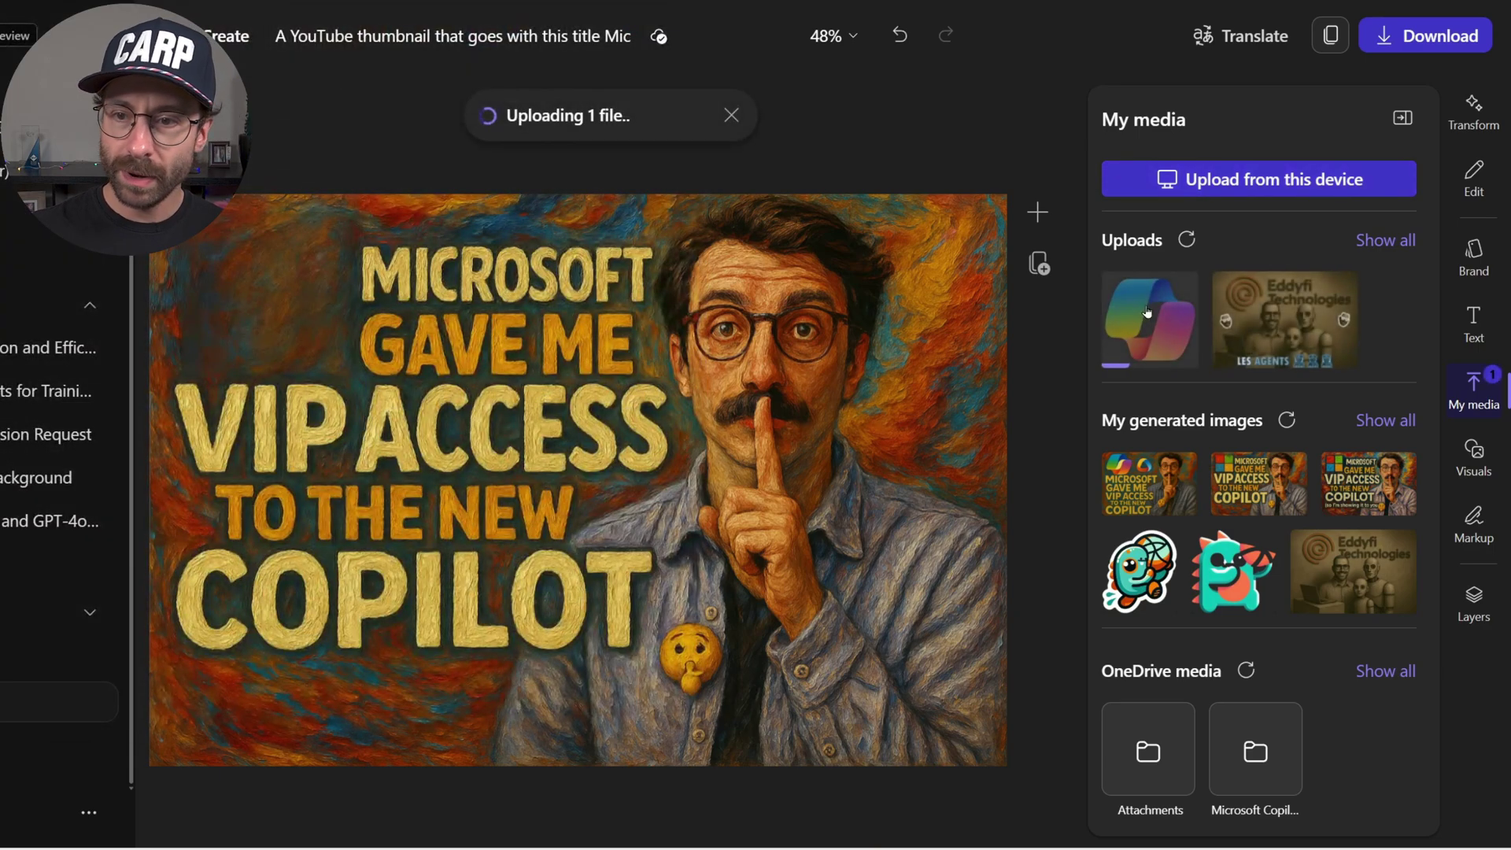
{"action": "left_click", "coordinate": [1147, 312]}
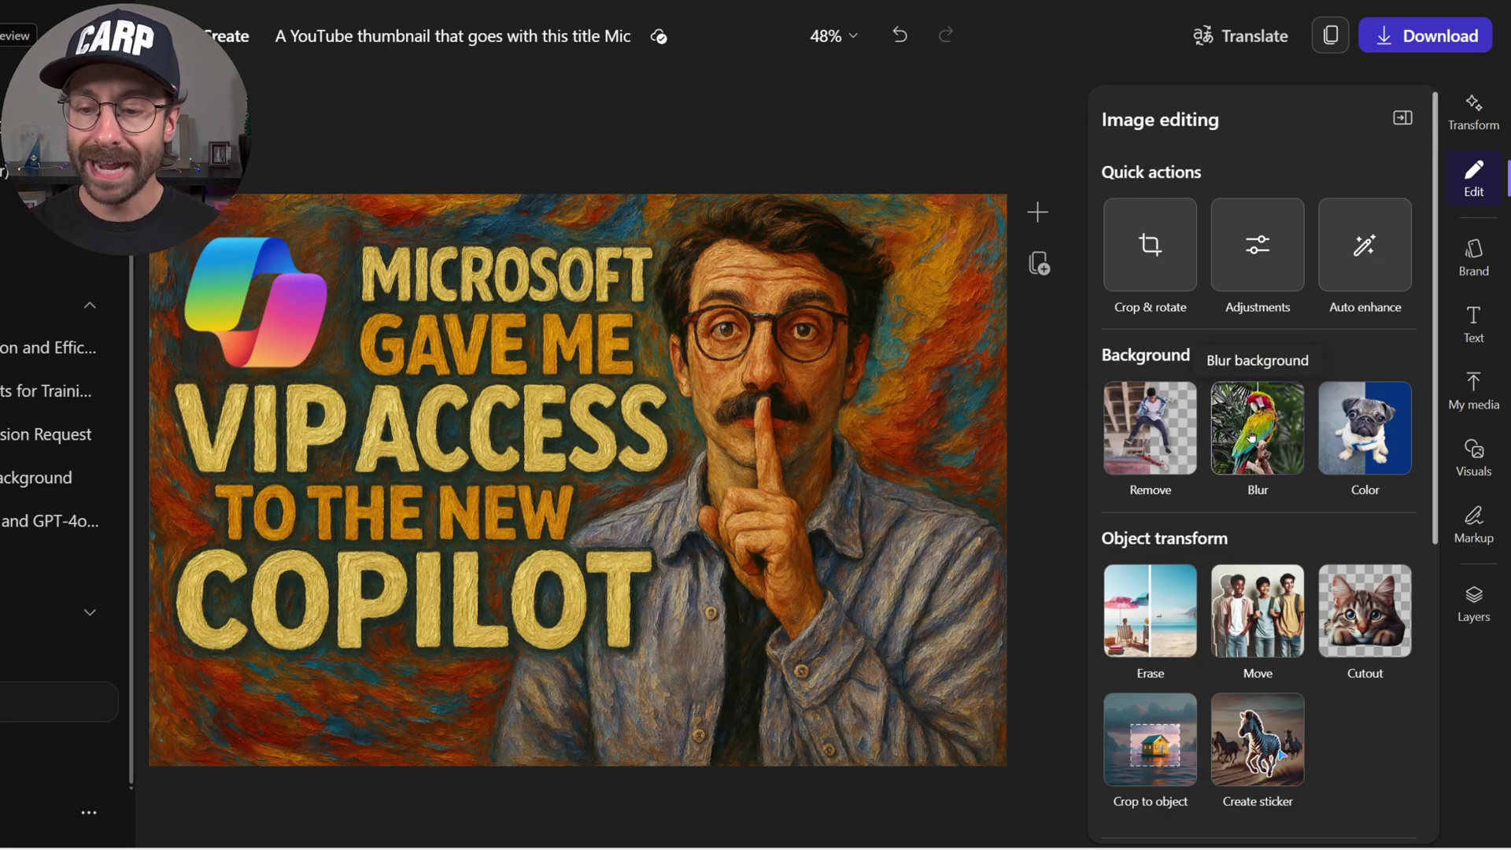
- Make a sticker of the man's face, then move, rotate and duplicate it
{"action": "left_click", "coordinate": [1258, 740]}
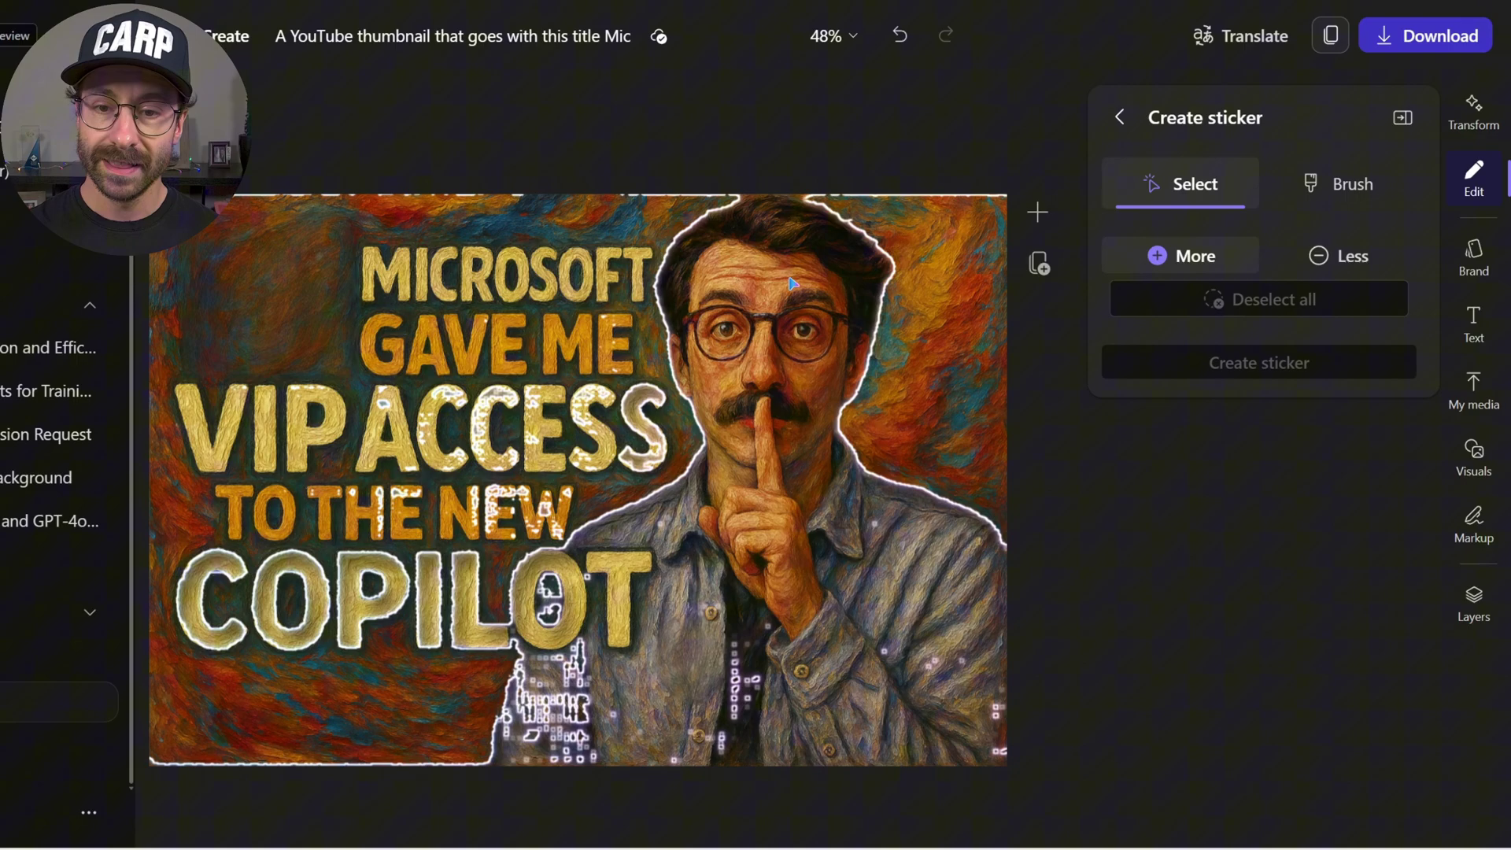
{"action": "left_click", "coordinate": [765, 307]}
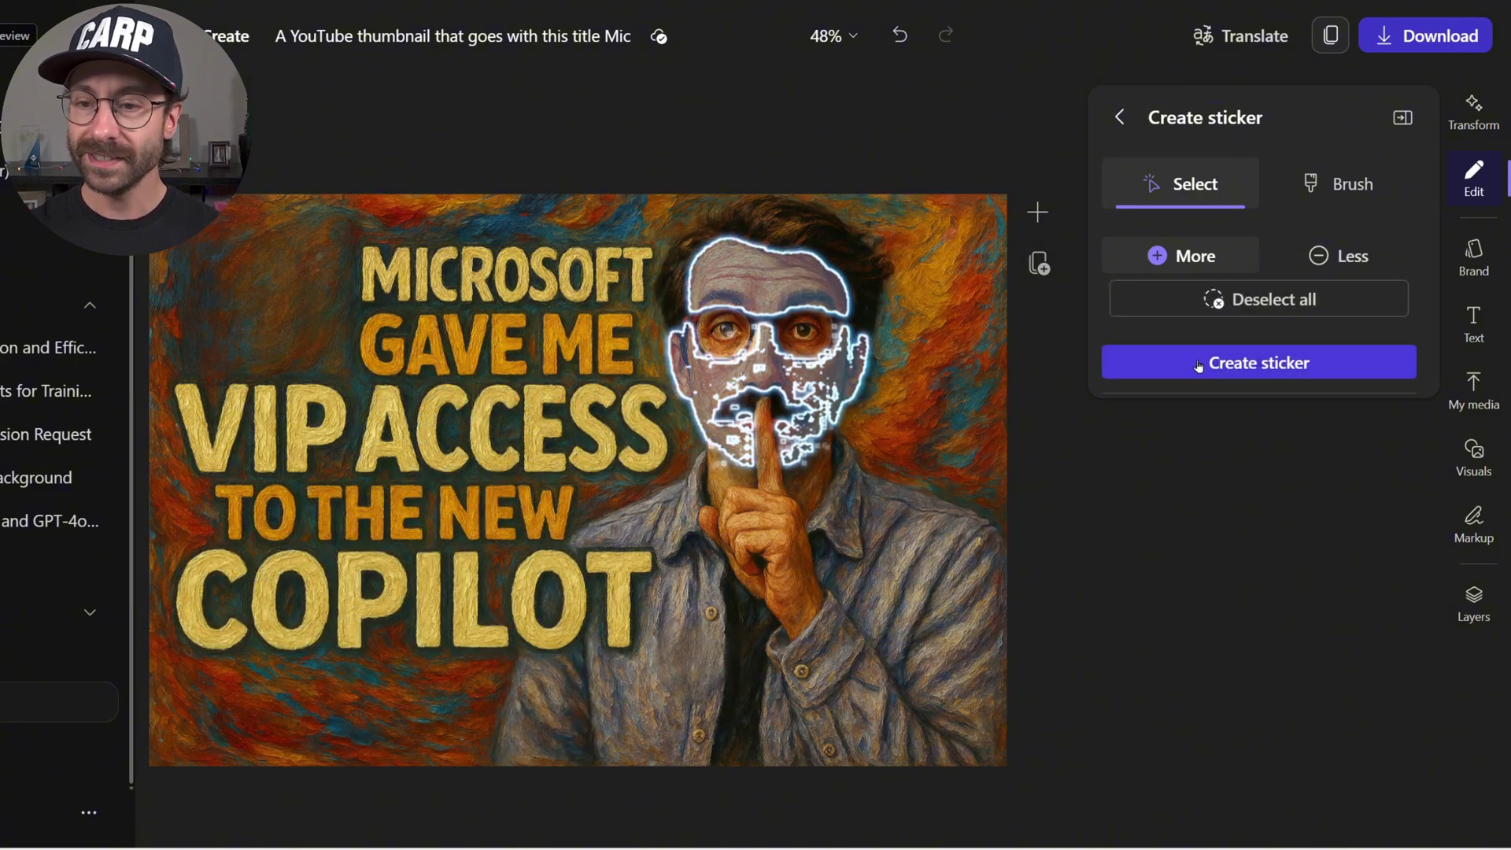
{"action": "left_click", "coordinate": [1259, 362]}
{"action": "left_click_drag", "start_coordinate": [793, 305], "coordinate": [407, 641]}
{"action": "left_click_drag", "start_coordinate": [364, 790], "coordinate": [429, 779]}
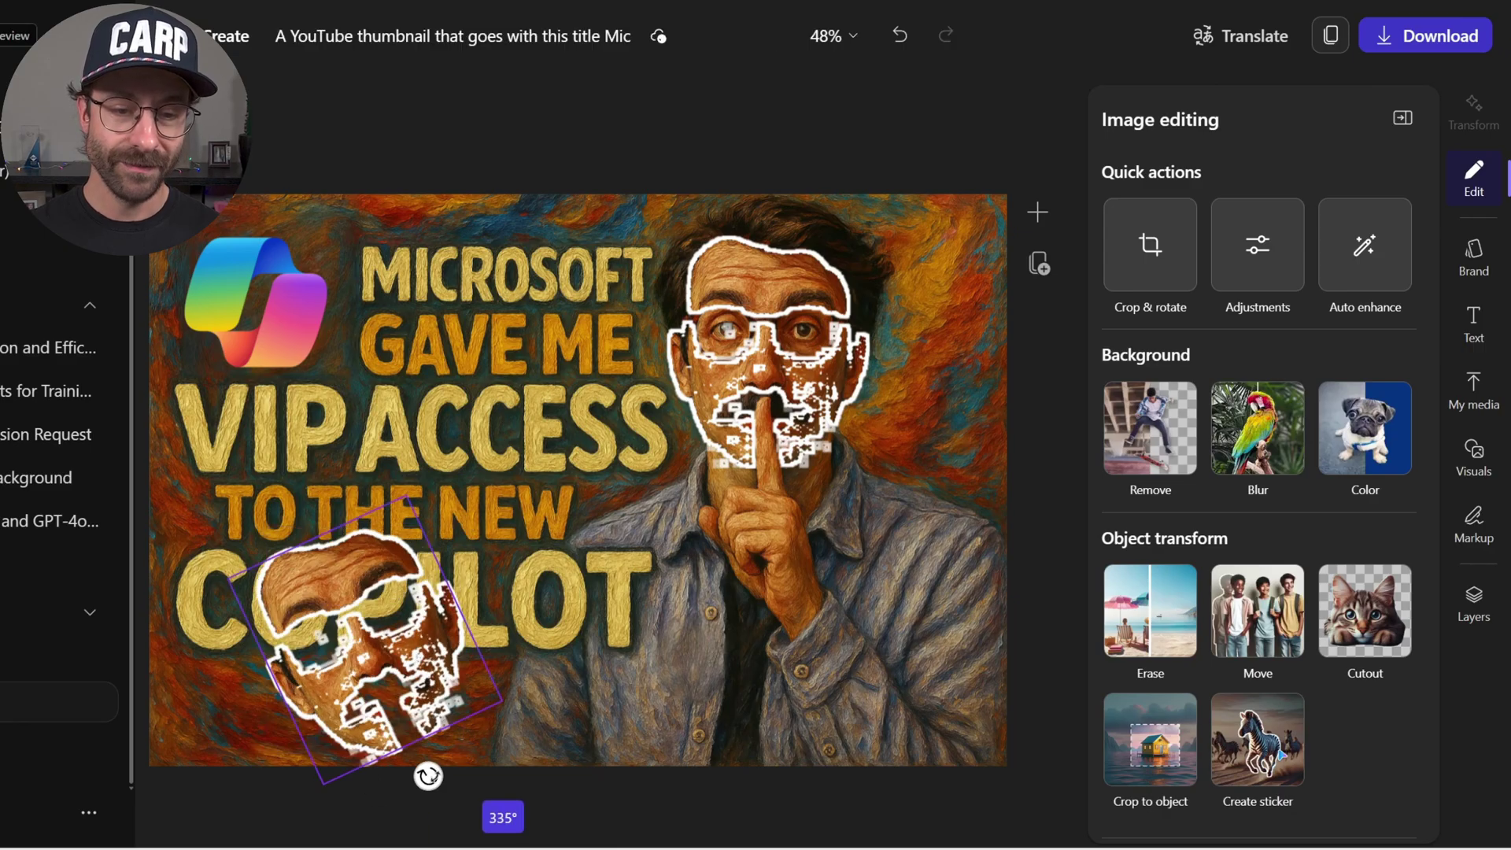
{"action": "left_click_drag", "start_coordinate": [362, 645], "coordinate": [921, 498]}
{"action": "key", "text": "ctrl+v"}
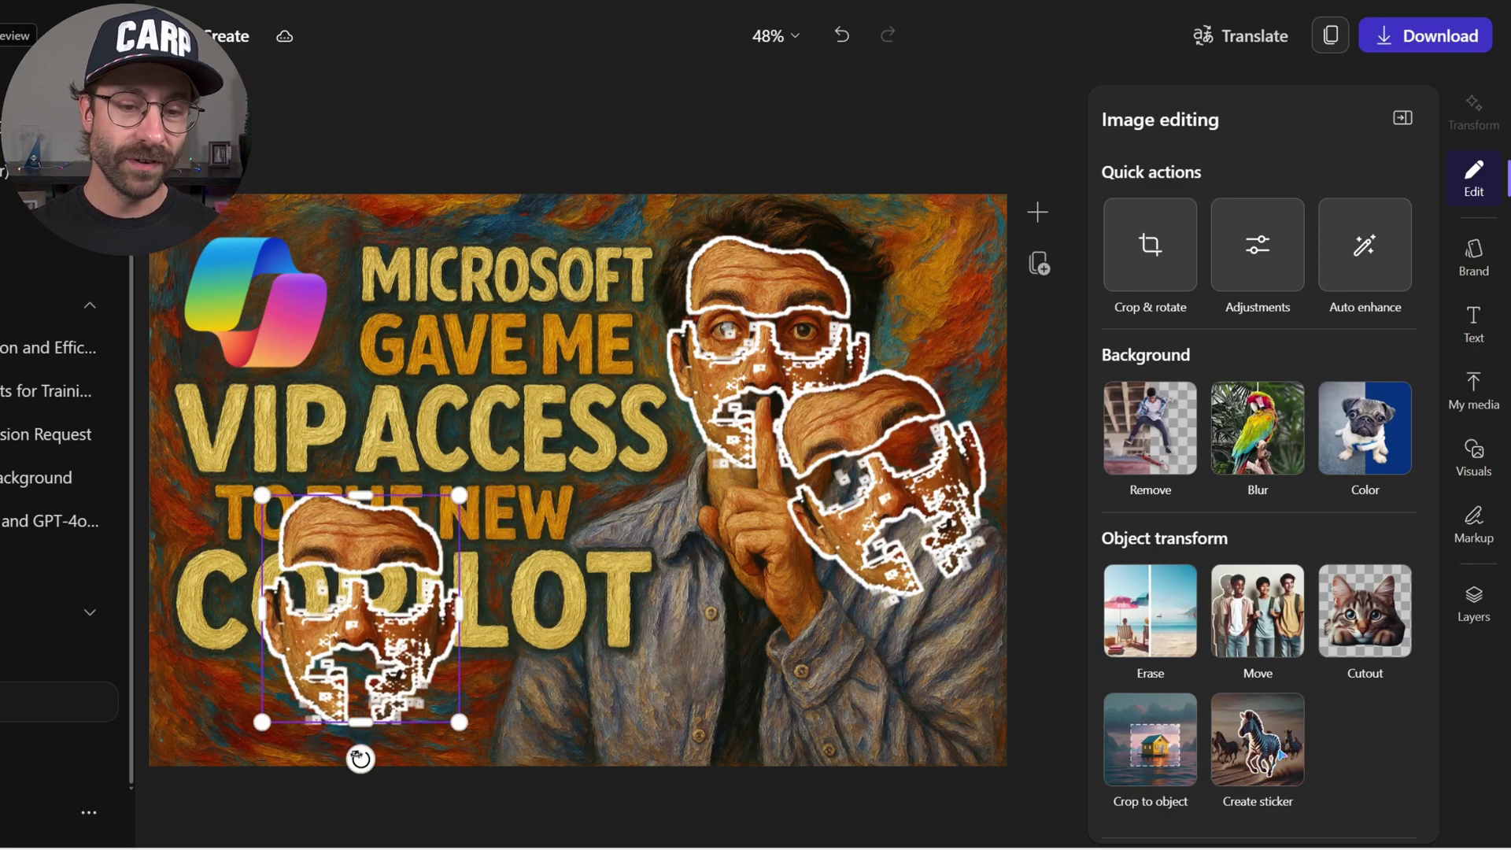
{"action": "left_click_drag", "start_coordinate": [361, 755], "coordinate": [414, 746]}
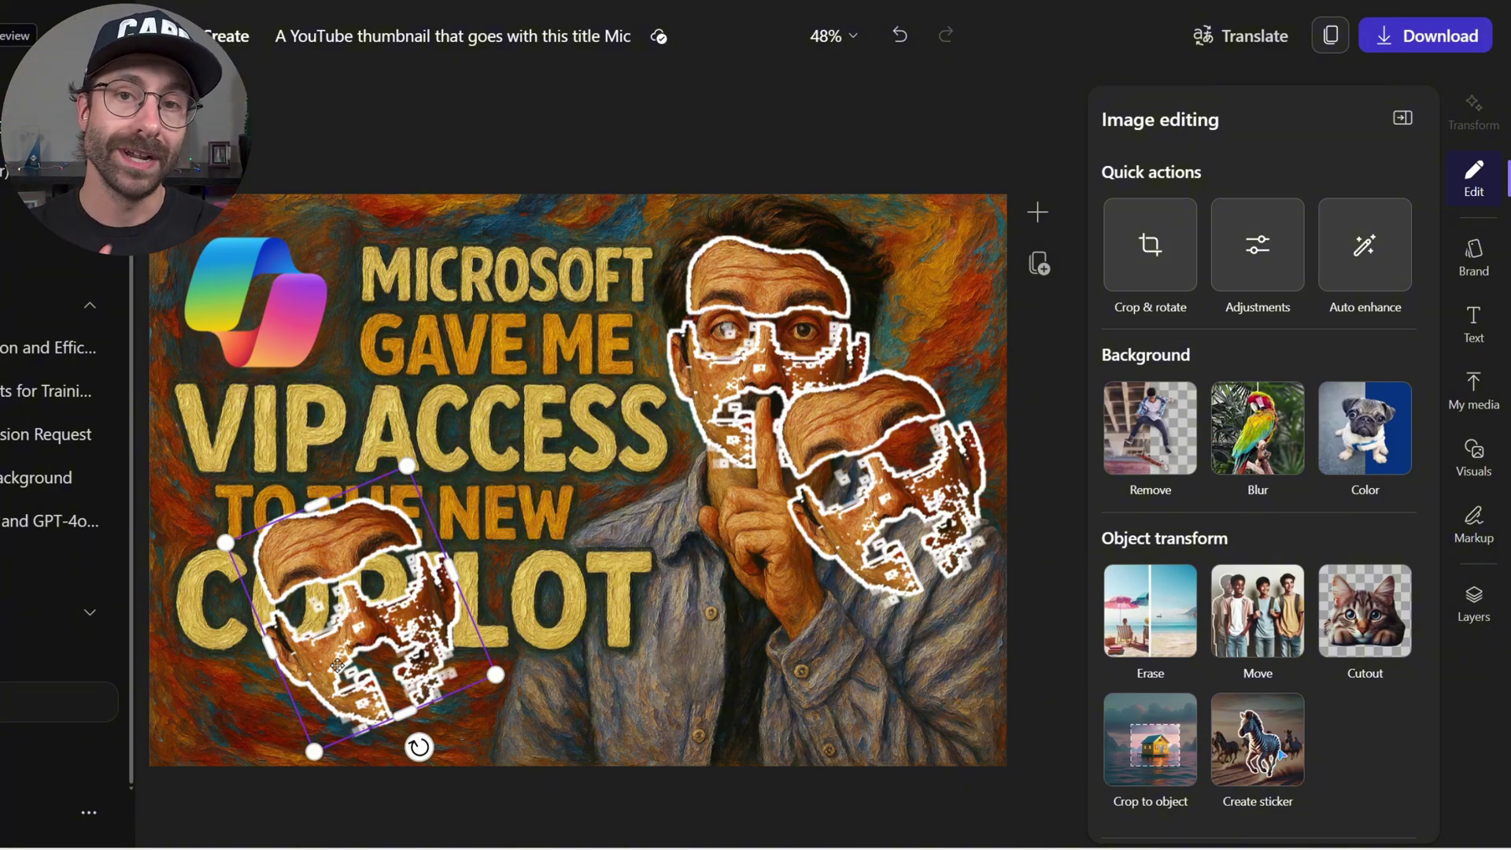
- Delete all the face stickers so the man's original face shows again
{"action": "key", "text": "Delete"}
{"action": "left_click", "coordinate": [866, 504]}
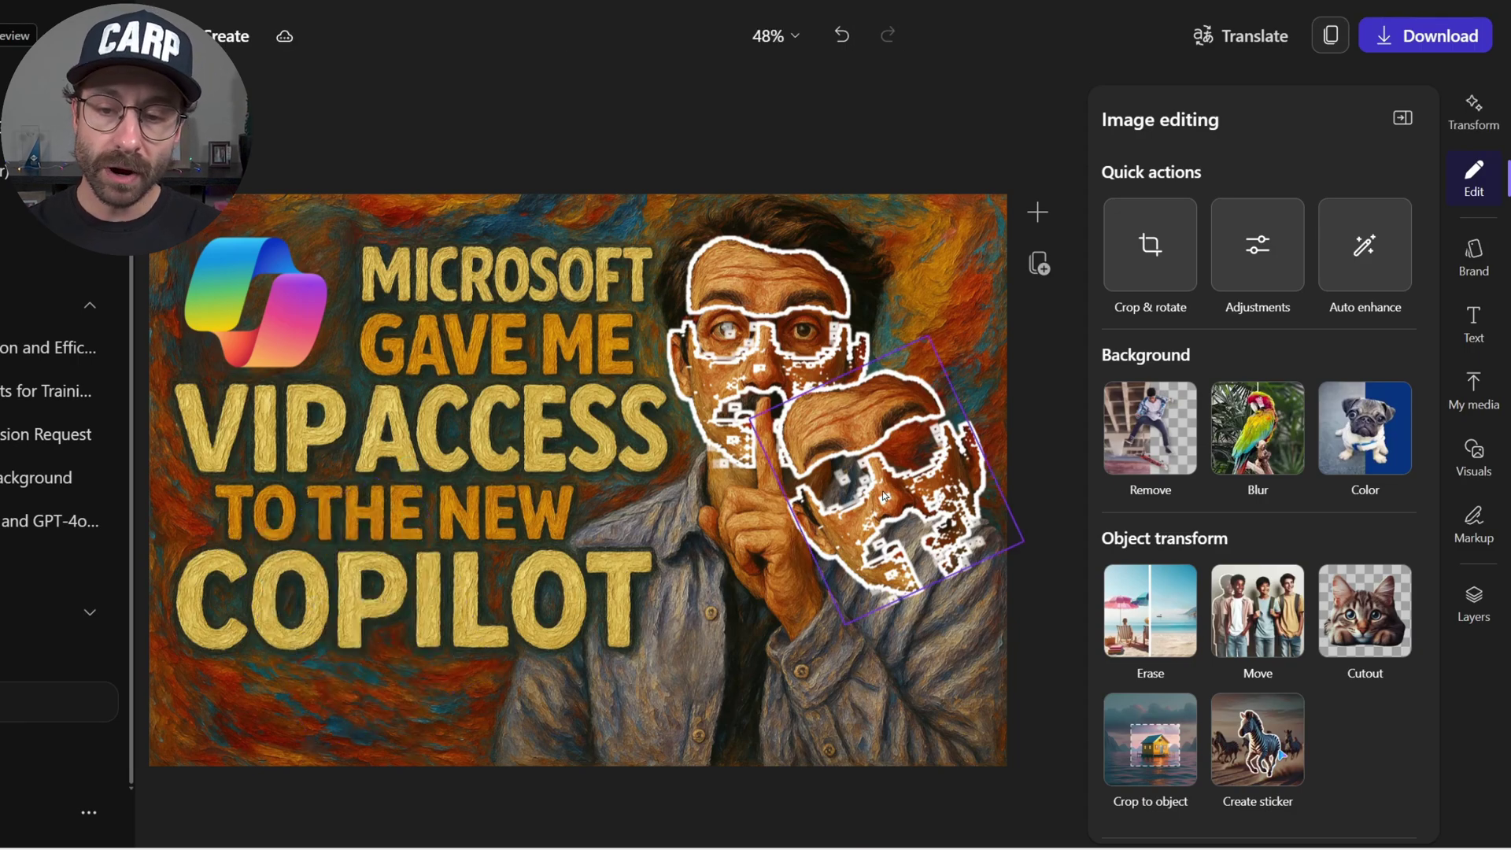
{"action": "key", "text": "Delete"}
{"action": "left_click", "coordinate": [783, 311]}
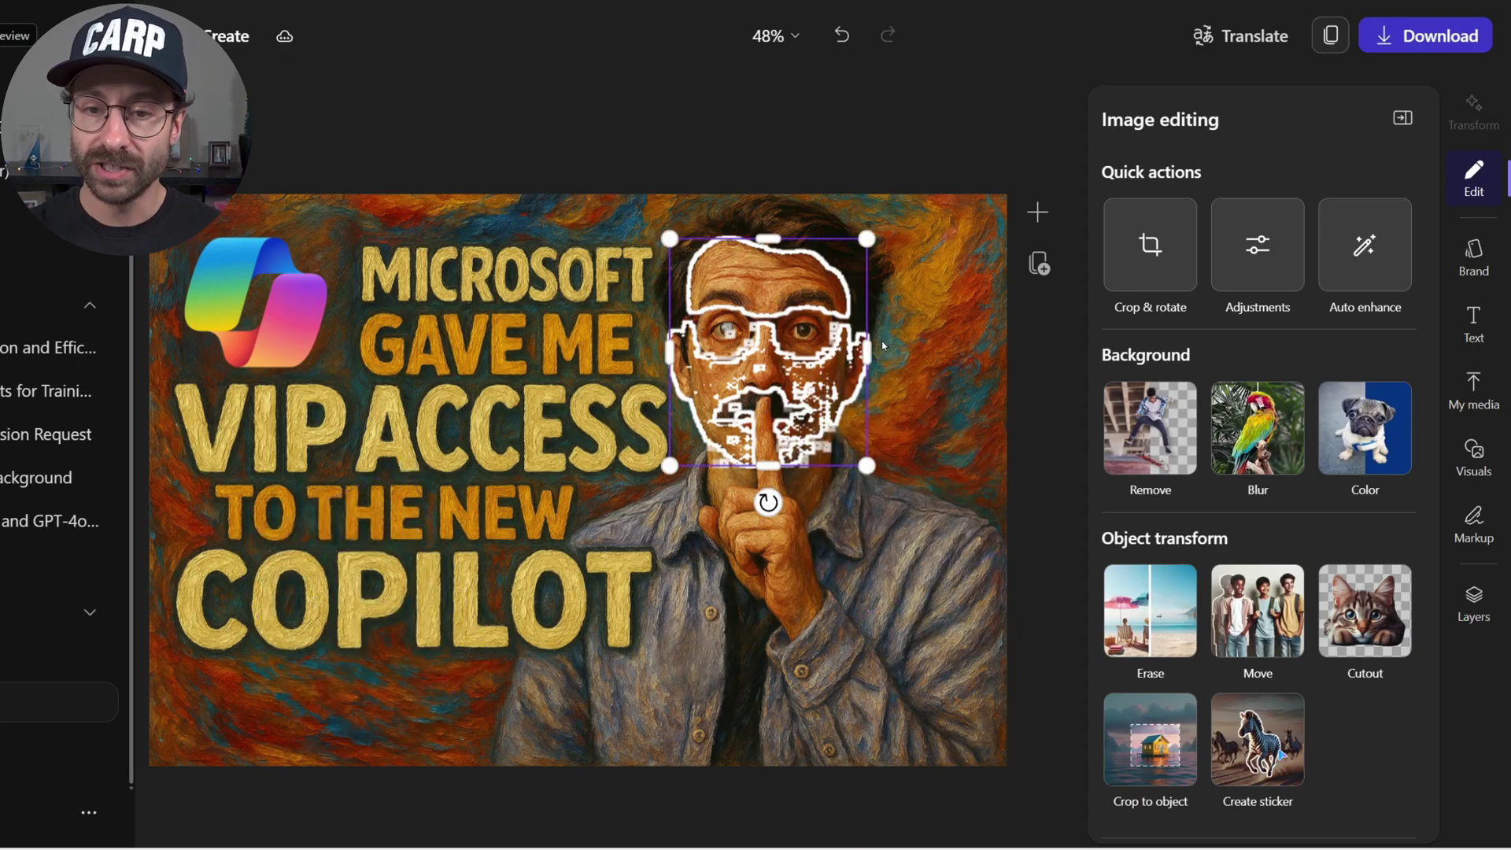
{"action": "key", "text": "Delete"}
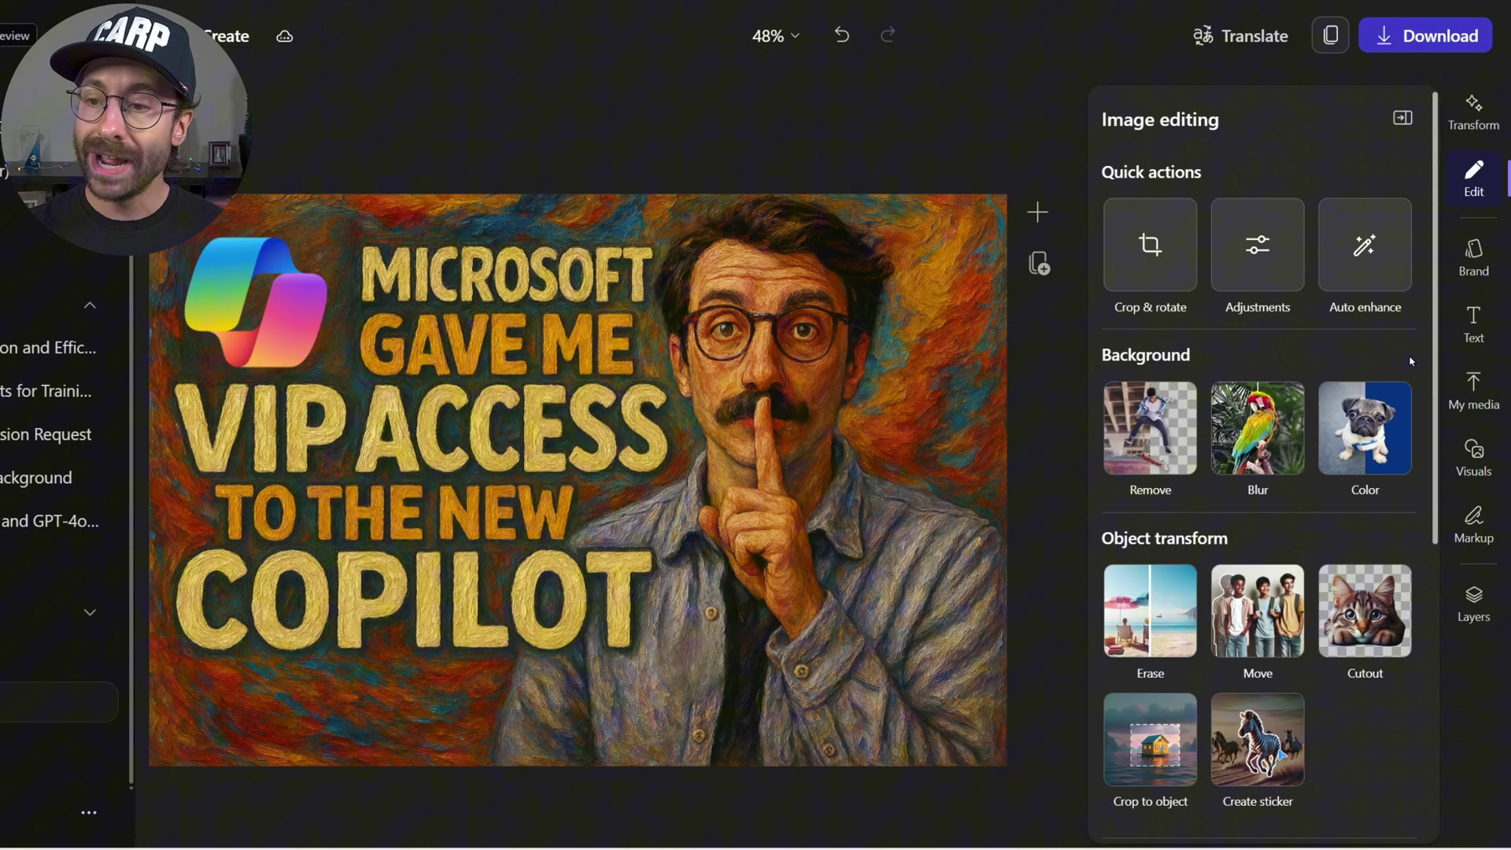
- Add a heading reading 'Subscribe to my channel' with Modern Caps emphasis
{"action": "left_click", "coordinate": [1474, 322]}
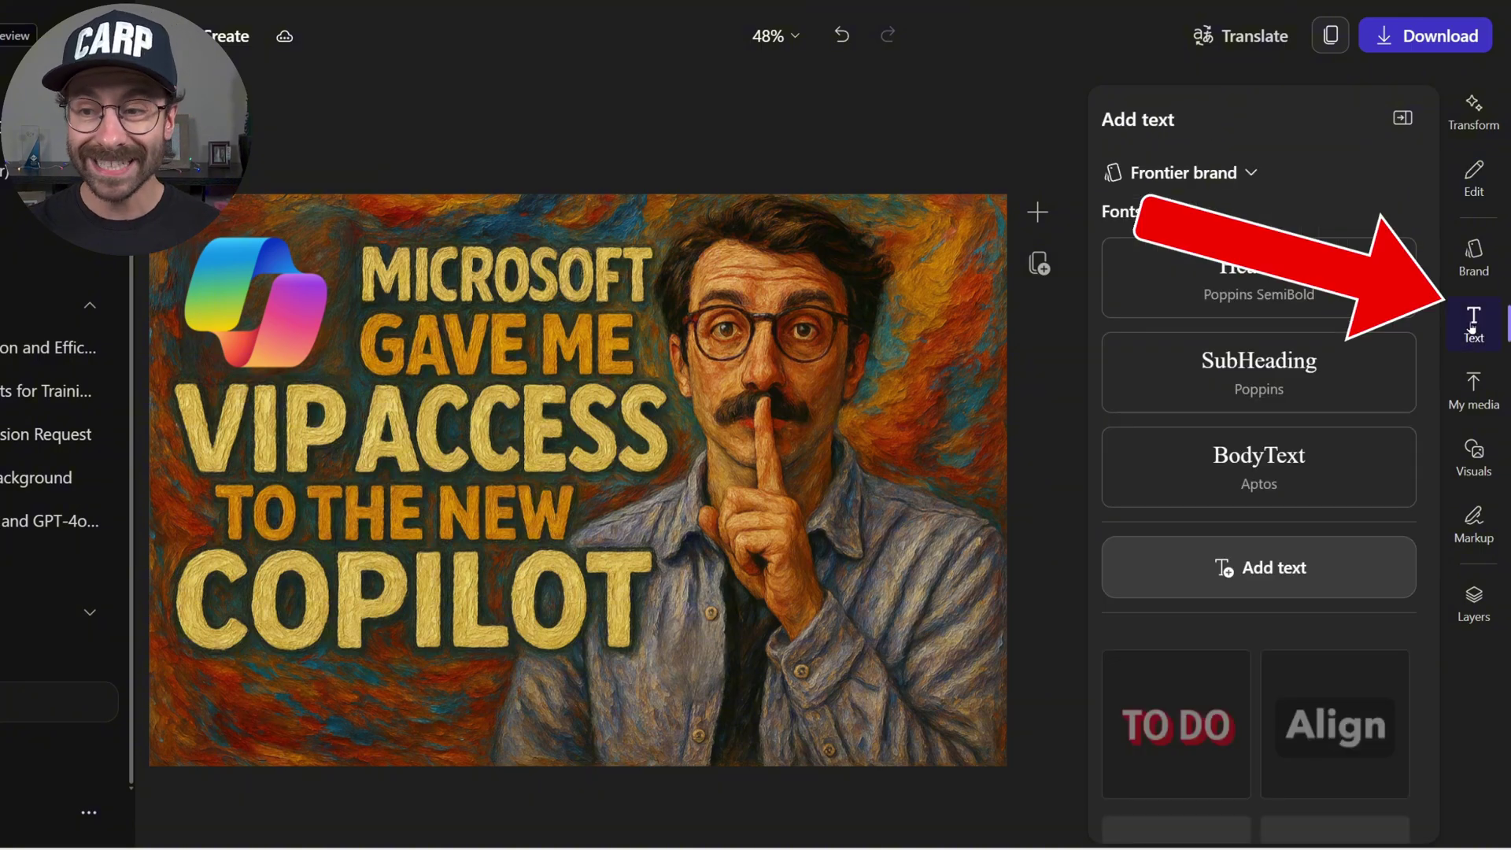
{"action": "left_click", "coordinate": [1277, 279]}
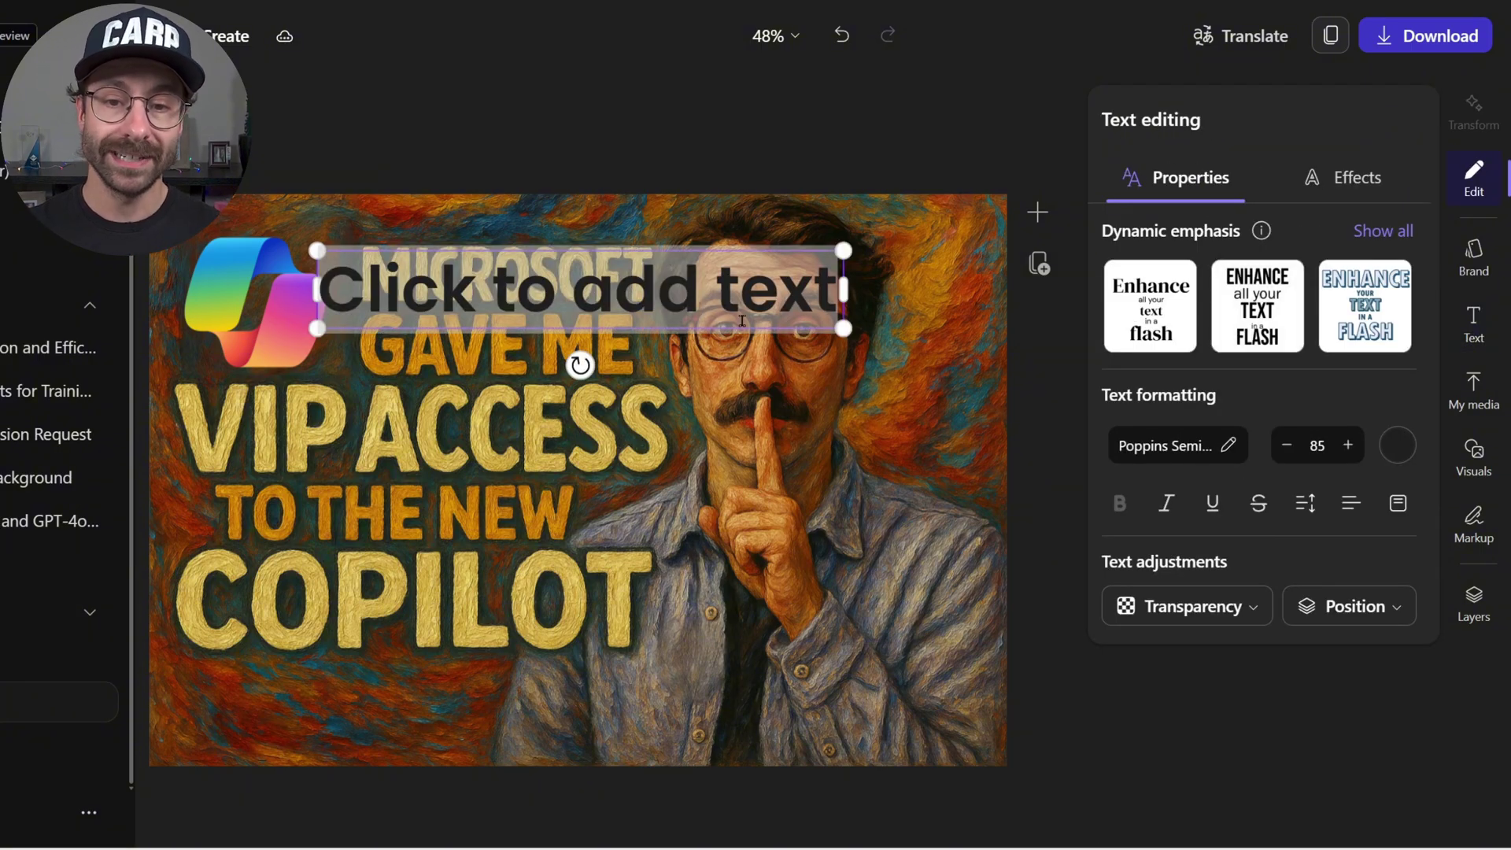
{"action": "left_click_drag", "start_coordinate": [742, 321], "coordinate": [541, 676]}
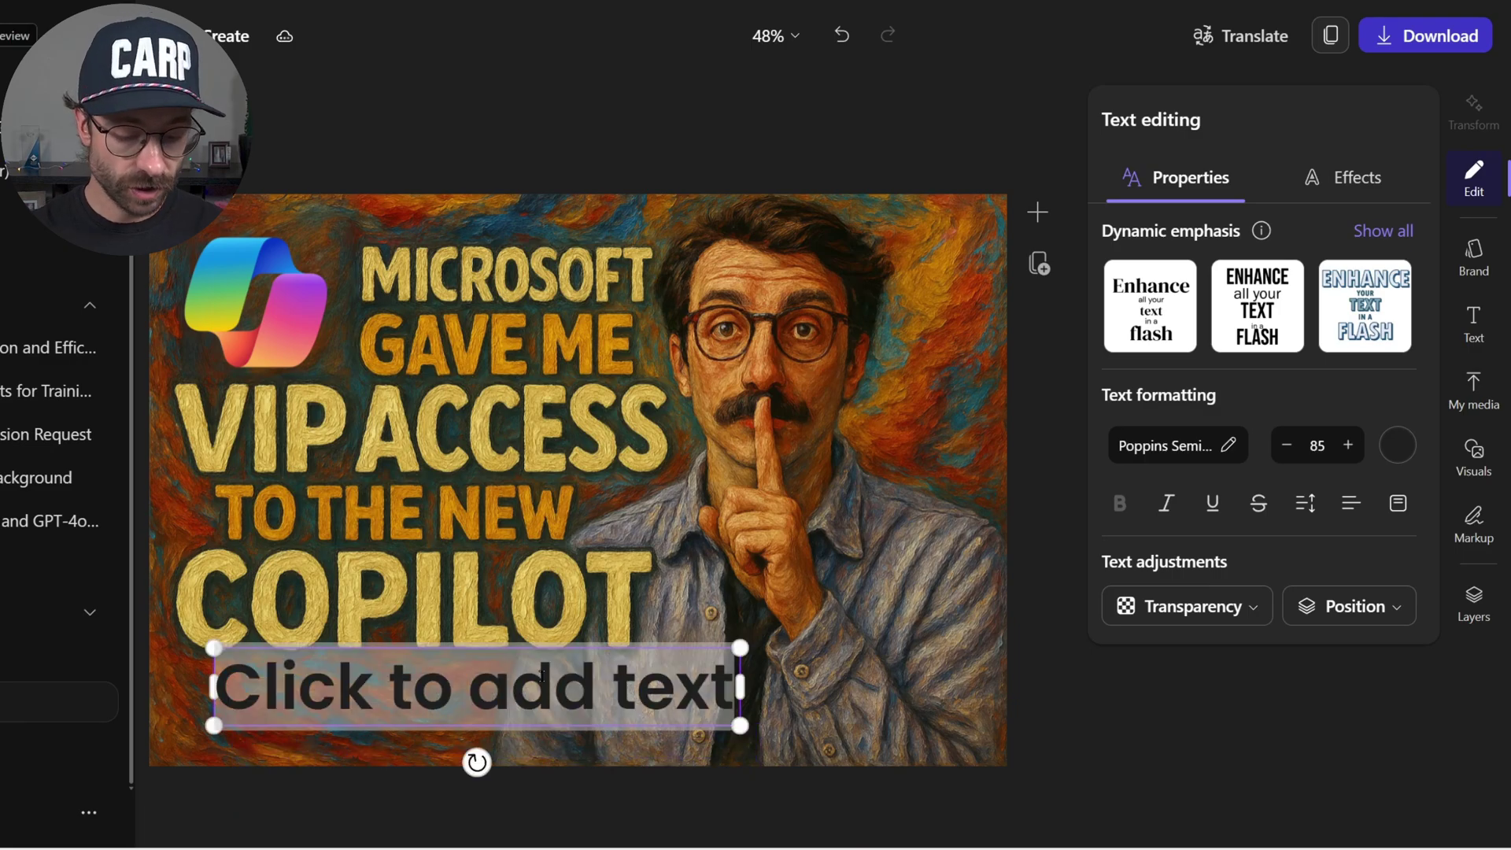
{"action": "type", "text": "Subscribe to my ch"}
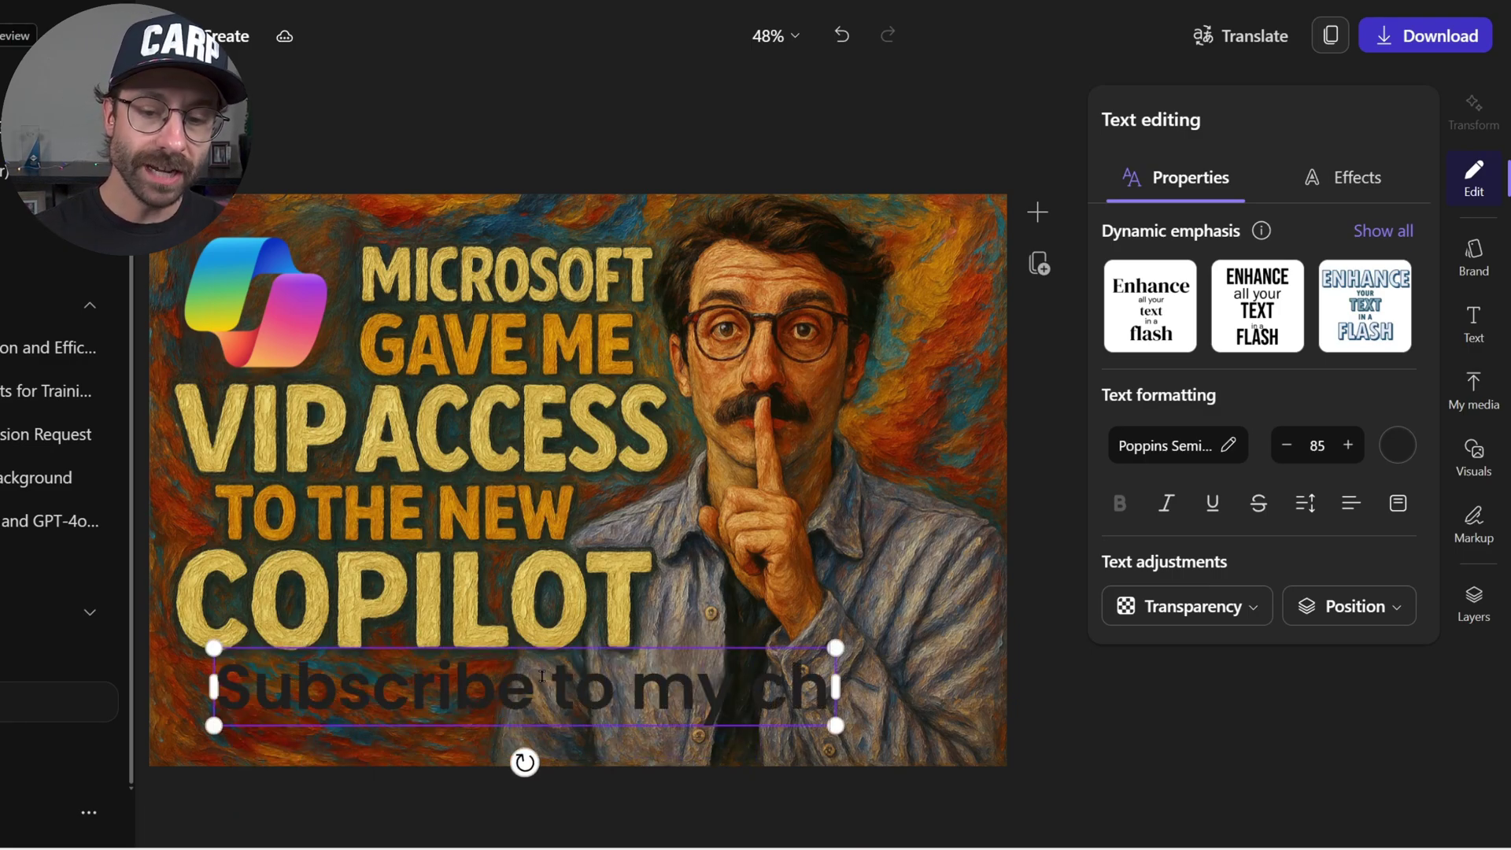
{"action": "type", "text": "annel"}
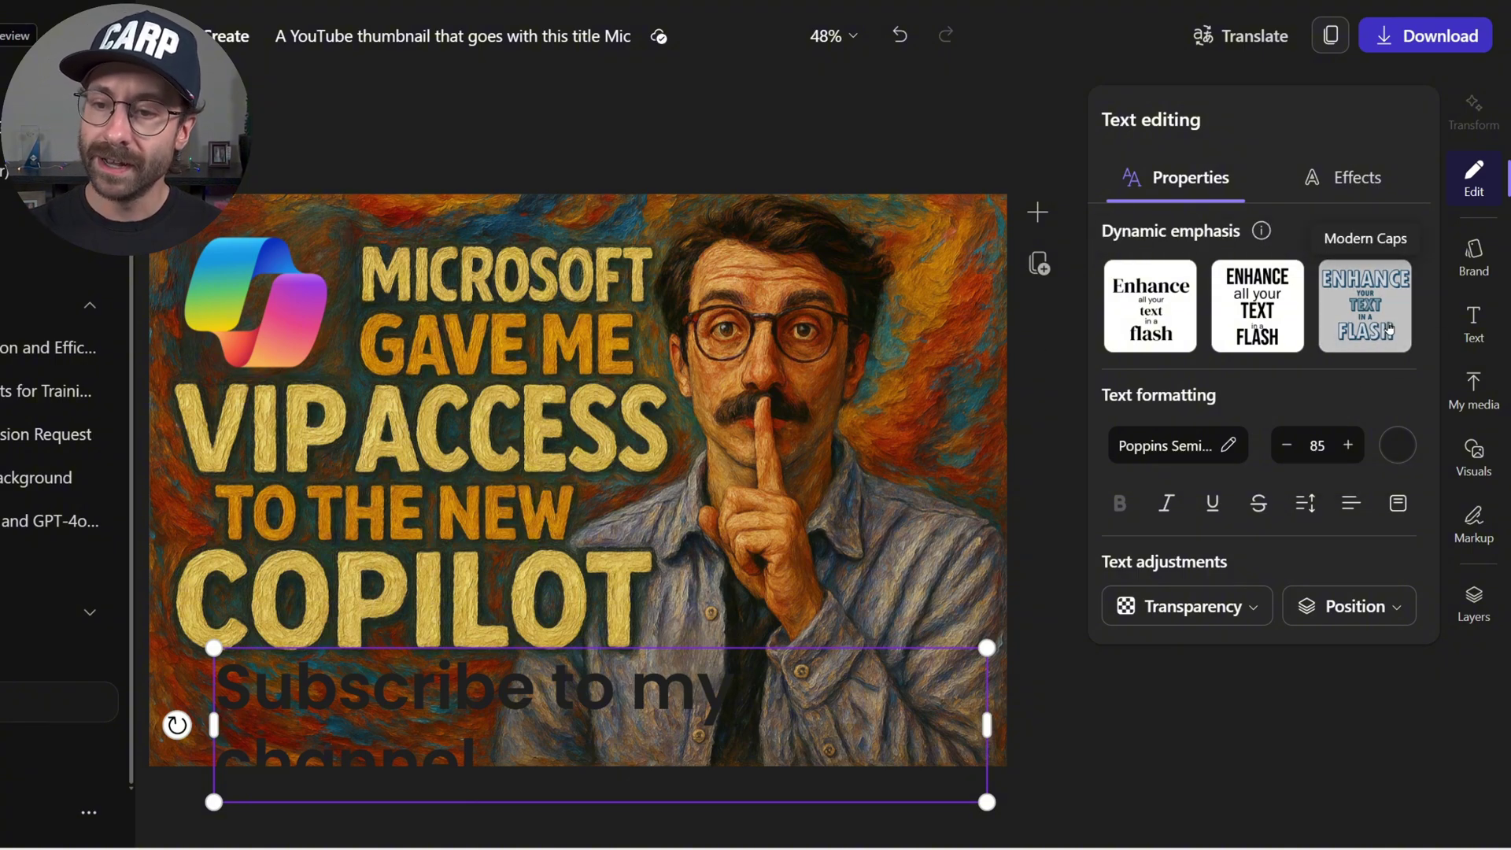
{"action": "left_click", "coordinate": [1347, 348]}
- Resize the subscribe caption and move it into the bottom-right corner
{"action": "left_click", "coordinate": [634, 727]}
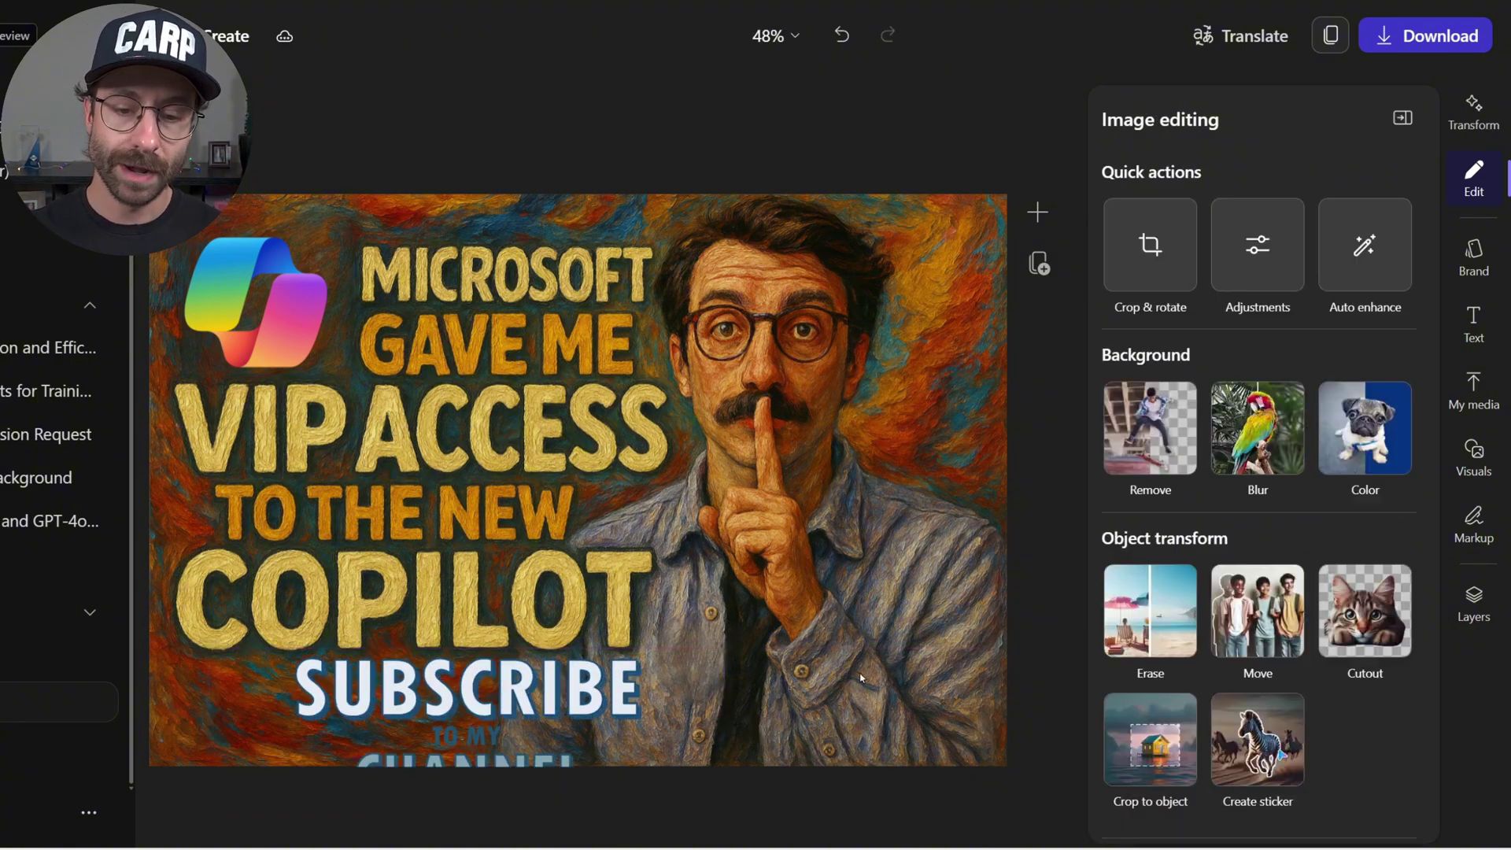
{"action": "left_click_drag", "start_coordinate": [724, 811], "coordinate": [818, 564]}
{"action": "left_click_drag", "start_coordinate": [729, 490], "coordinate": [919, 690]}
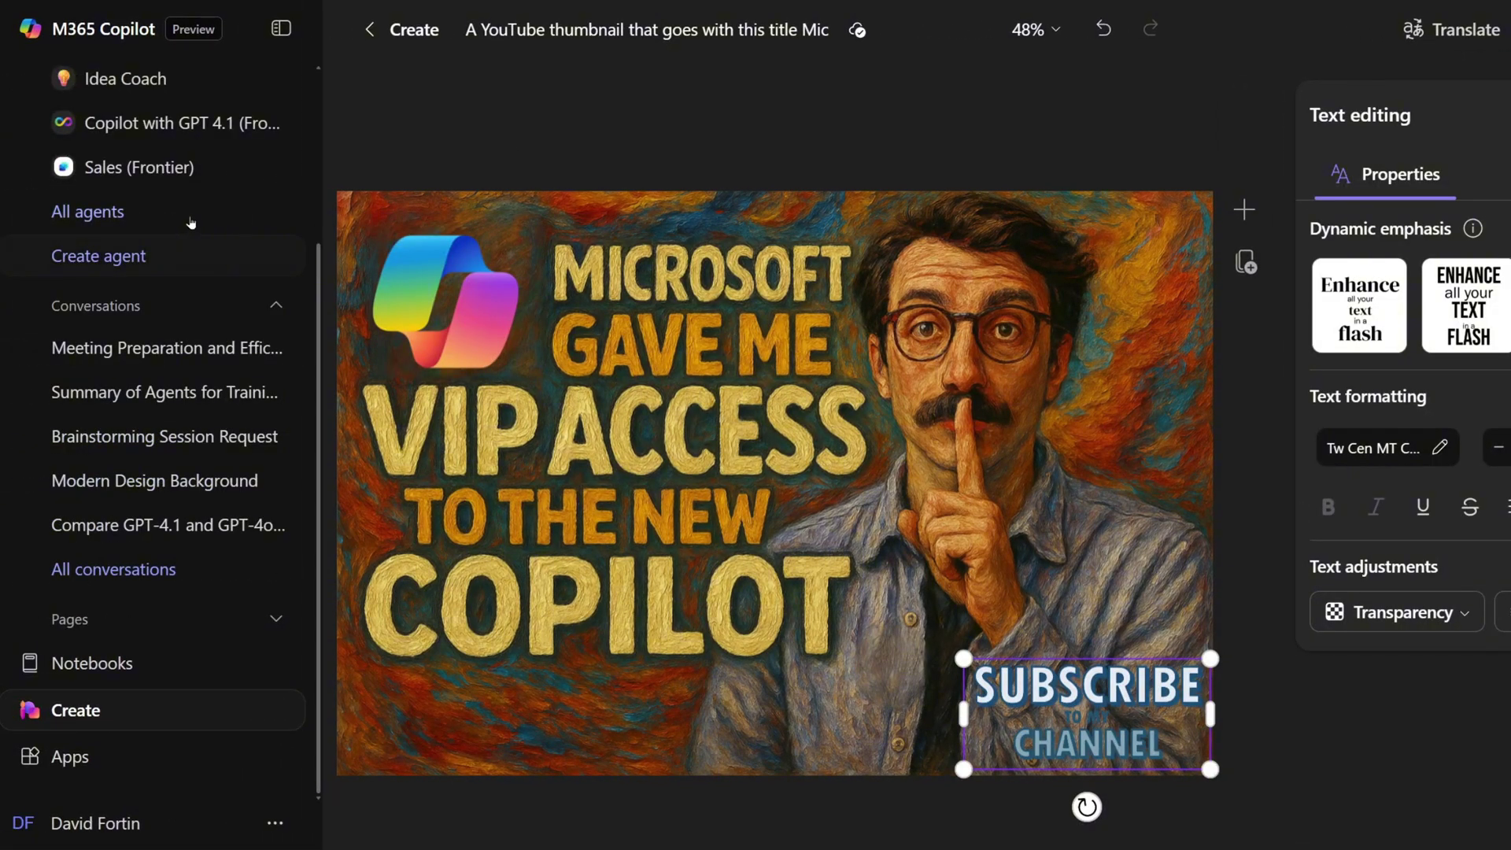
- Scroll through the Meeting Preparation Assistance chat's prompt, clarifying questions and report start
{"action": "scroll", "coordinate": [158, 347], "scroll_direction": "up", "scroll_amount": 3}
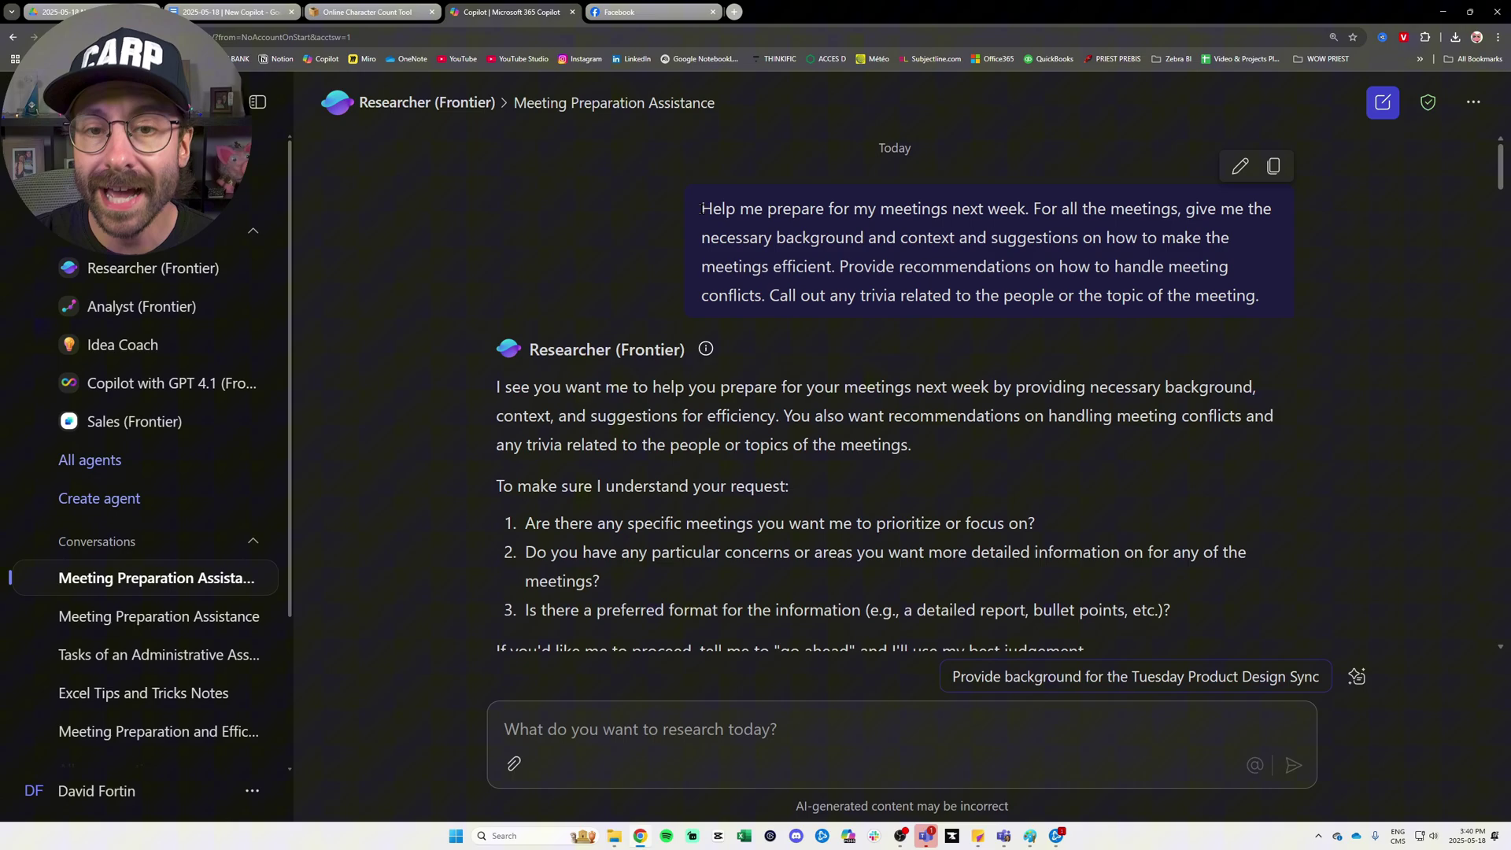
{"action": "left_click_drag", "start_coordinate": [701, 209], "coordinate": [1029, 208]}
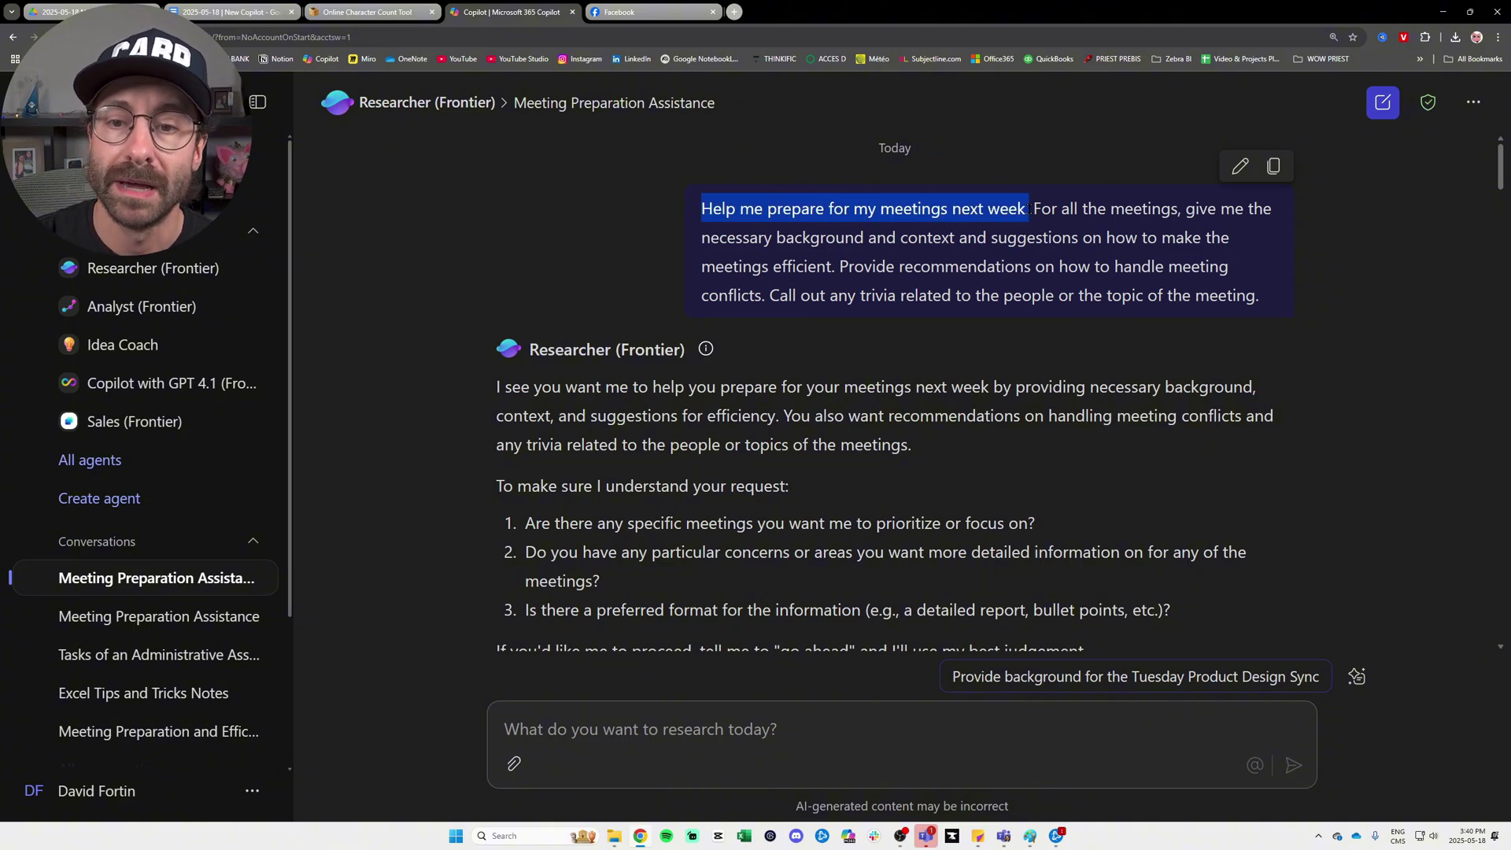
{"action": "scroll", "coordinate": [1019, 208], "scroll_direction": "down", "scroll_amount": 2}
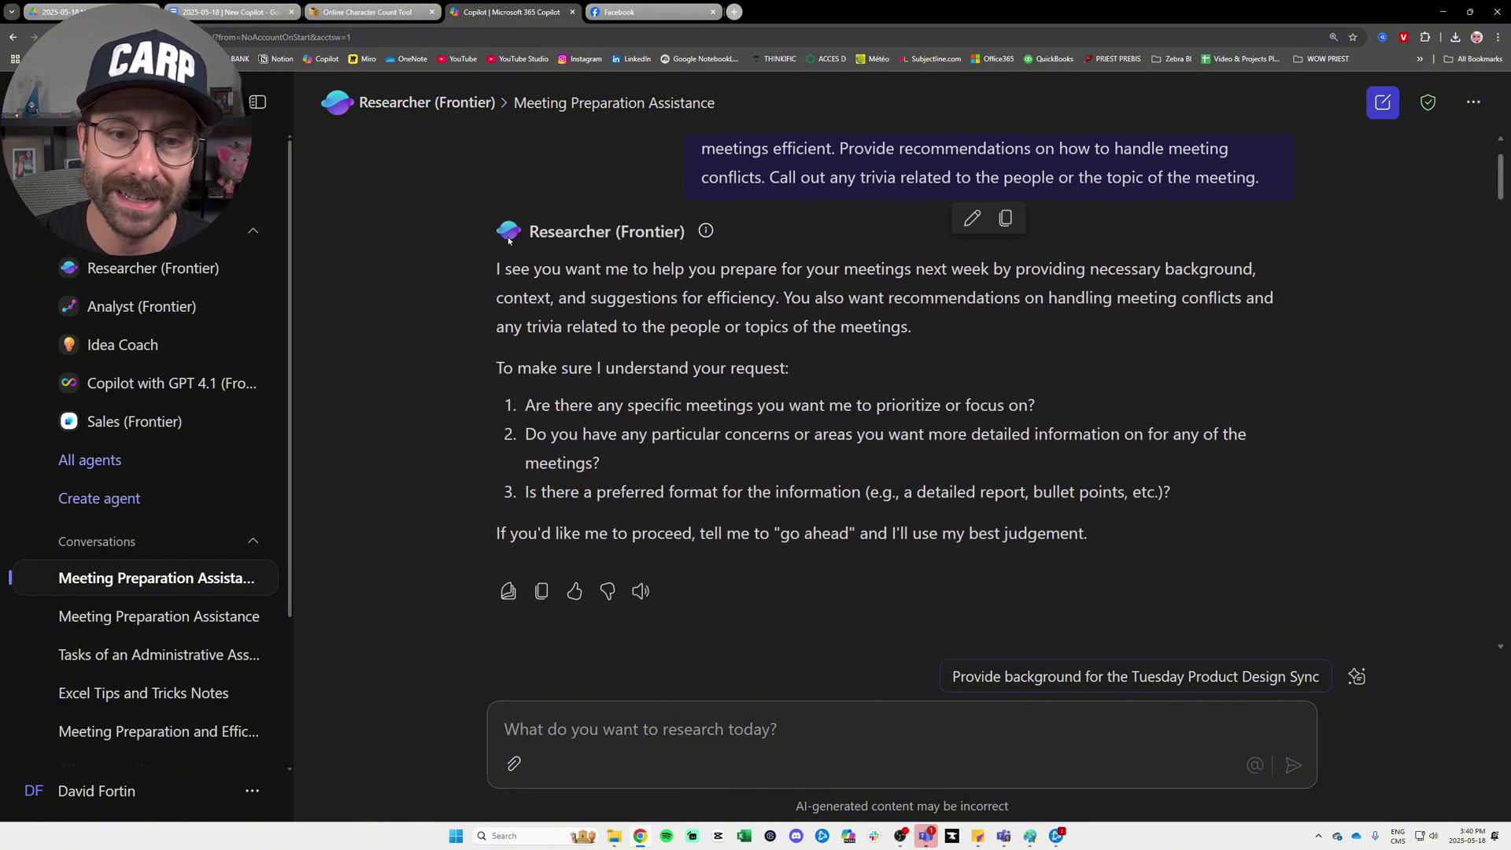
{"action": "left_click_drag", "start_coordinate": [506, 268], "coordinate": [788, 366]}
{"action": "scroll", "coordinate": [892, 364], "scroll_direction": "down", "scroll_amount": 2}
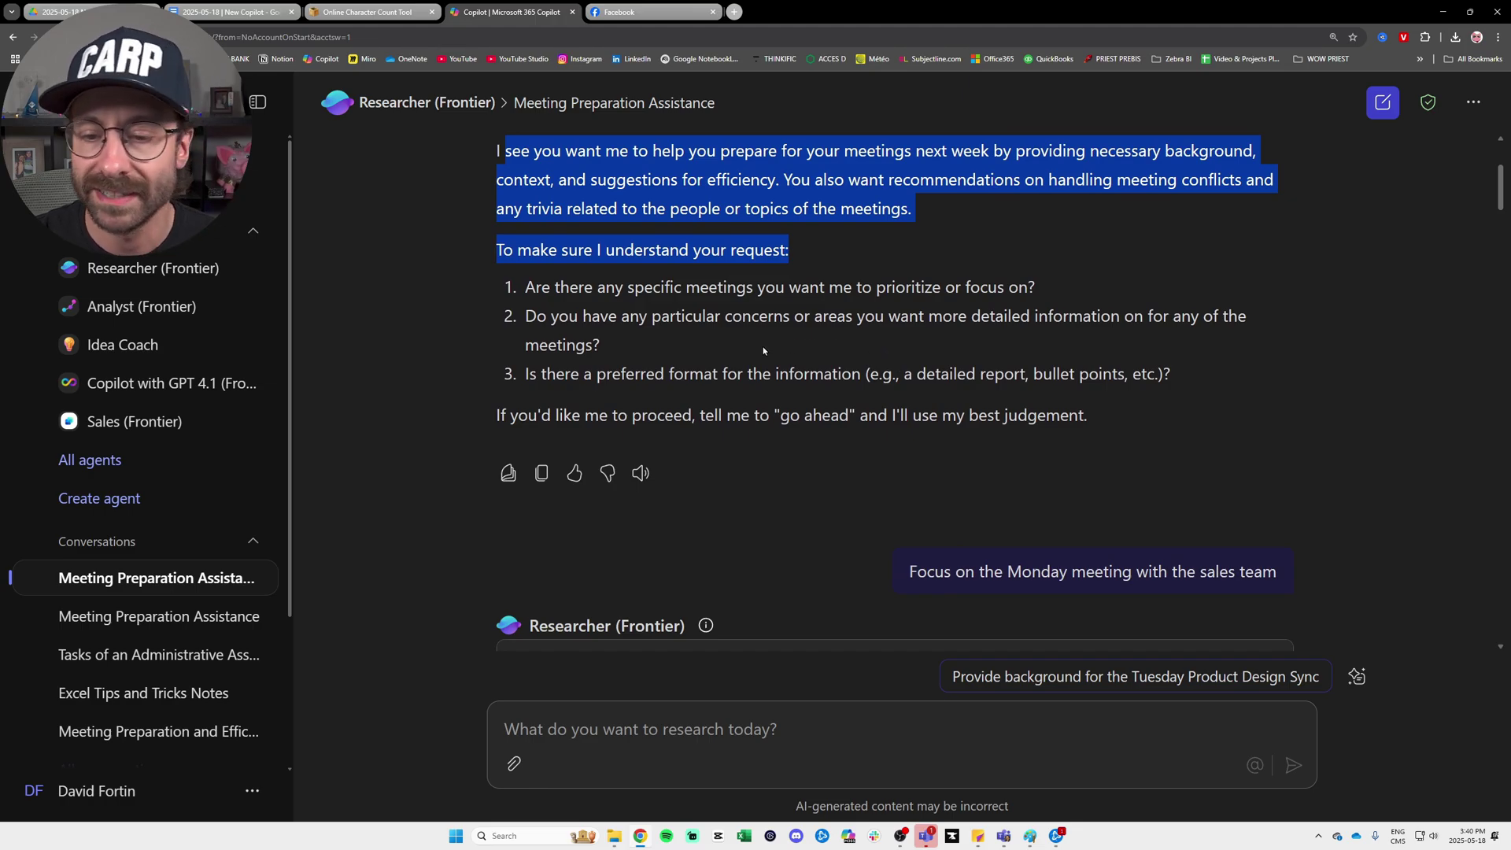
{"action": "scroll", "coordinate": [763, 350], "scroll_direction": "down", "scroll_amount": 2}
{"action": "left_click_drag", "start_coordinate": [911, 394], "coordinate": [1263, 394]}
{"action": "scroll", "coordinate": [1019, 385], "scroll_direction": "down", "scroll_amount": 1}
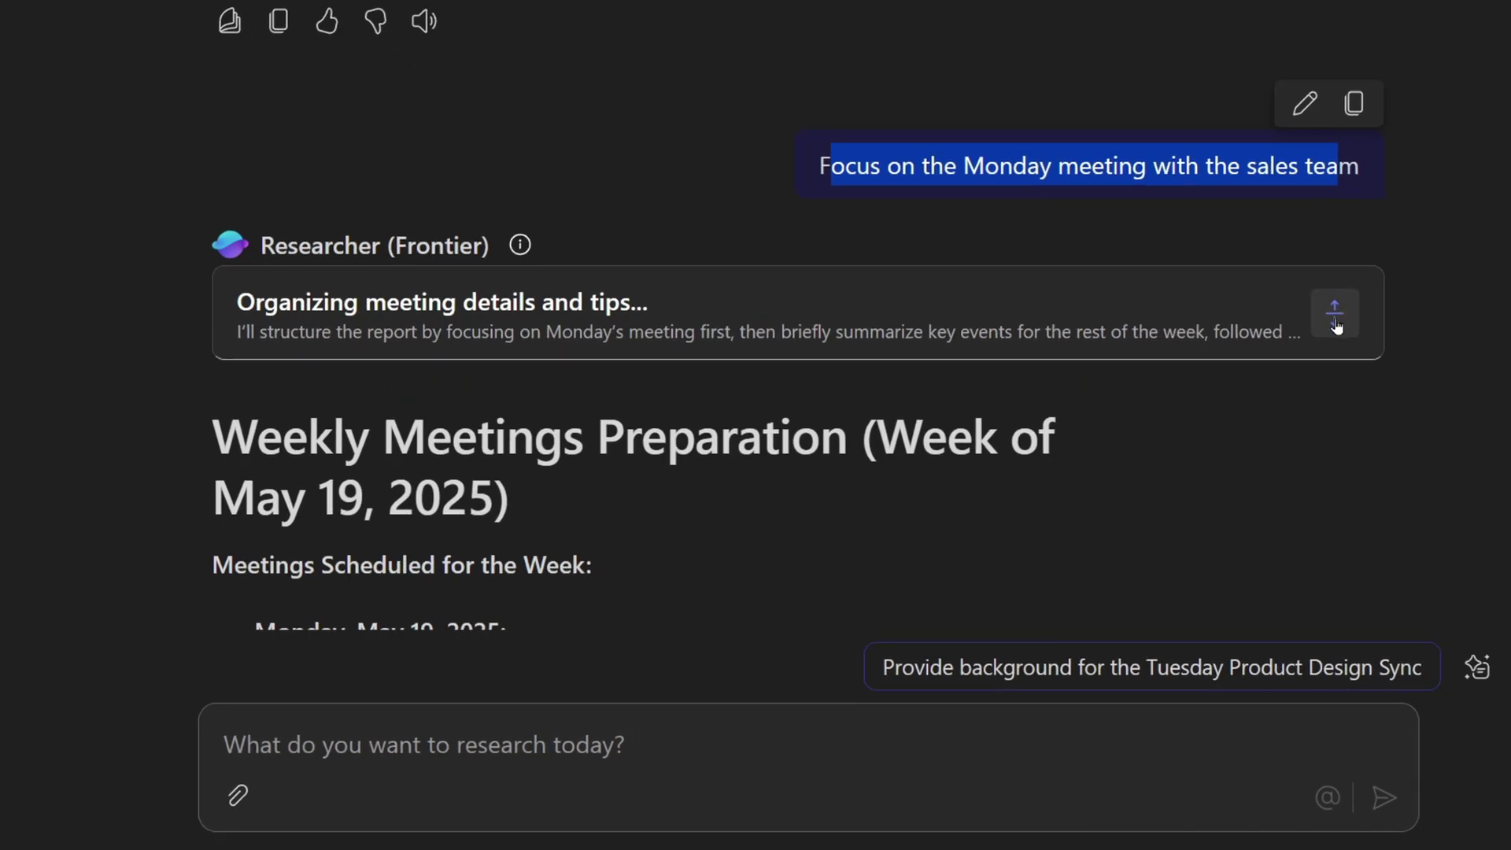
- Expand Researcher's reasoning steps and review the Compiling meeting details and context step
{"action": "left_click", "coordinate": [1337, 327]}
{"action": "scroll", "coordinate": [1336, 327], "scroll_direction": "down", "scroll_amount": 10}
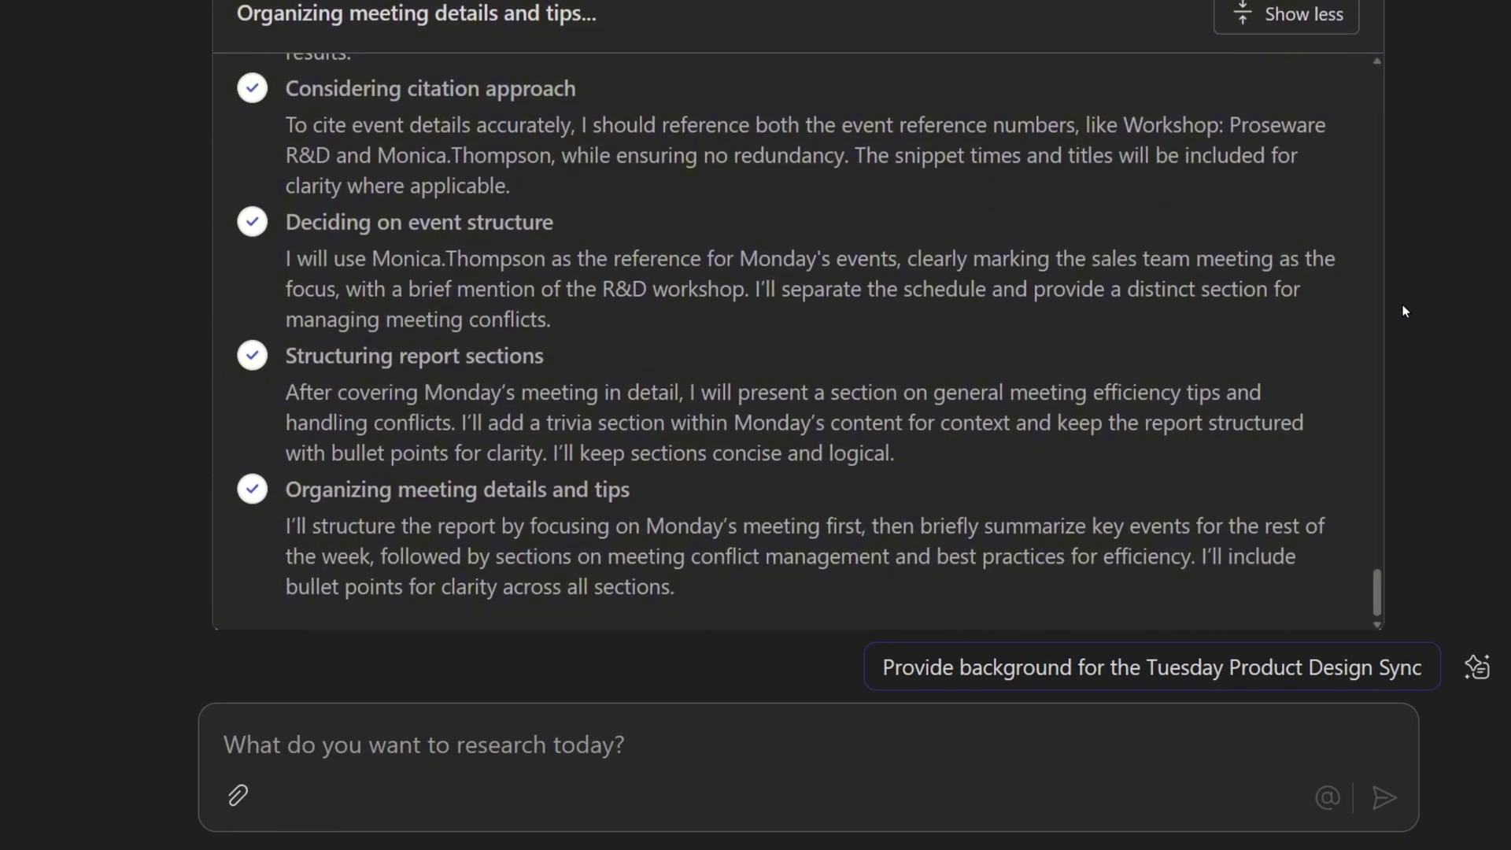
{"action": "left_click_drag", "start_coordinate": [1377, 466], "coordinate": [1390, 377]}
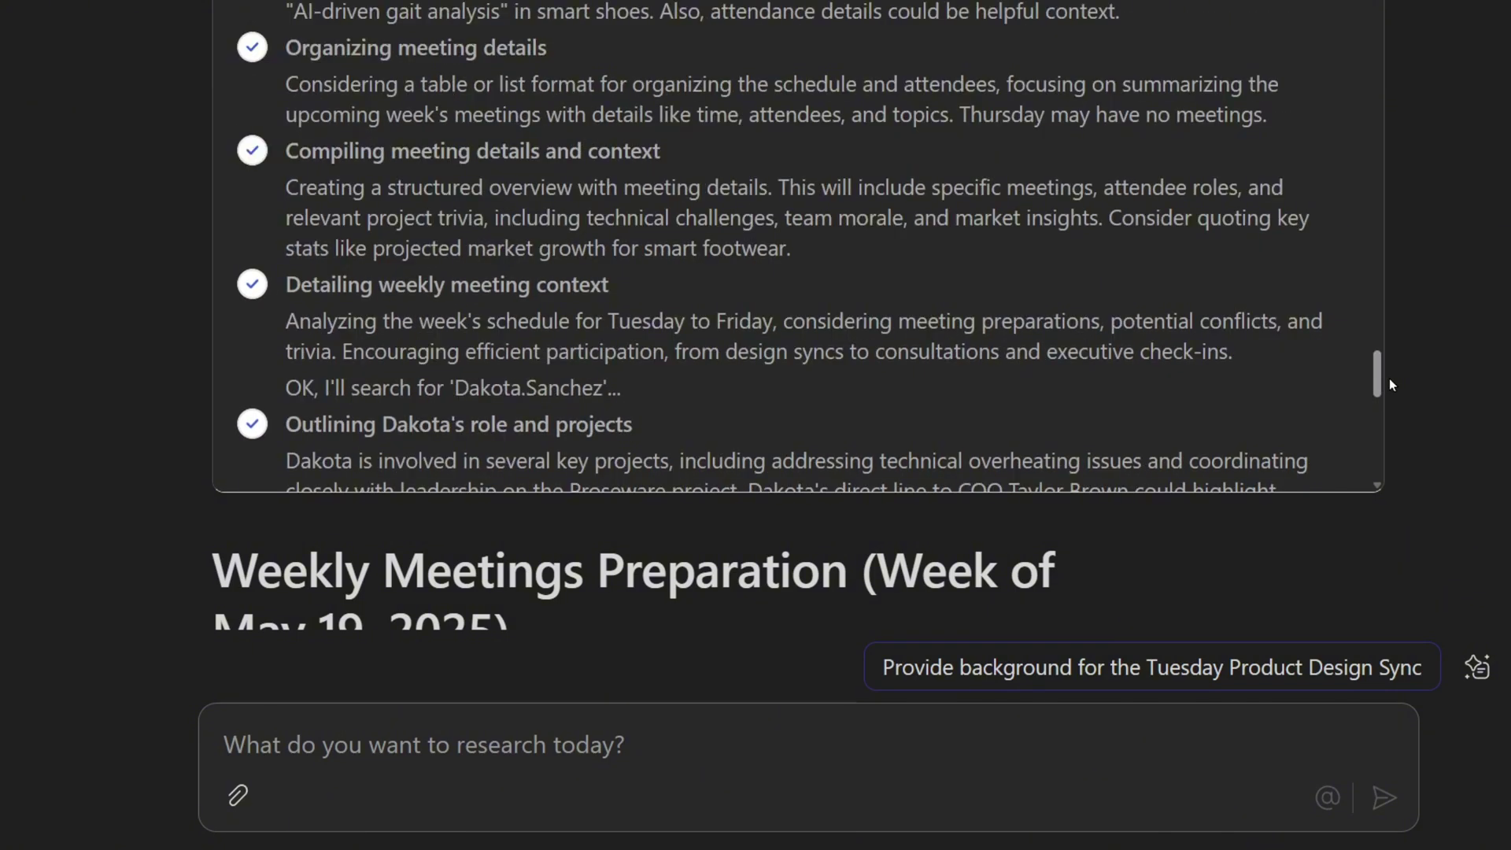
{"action": "left_click_drag", "start_coordinate": [285, 129], "coordinate": [656, 131]}
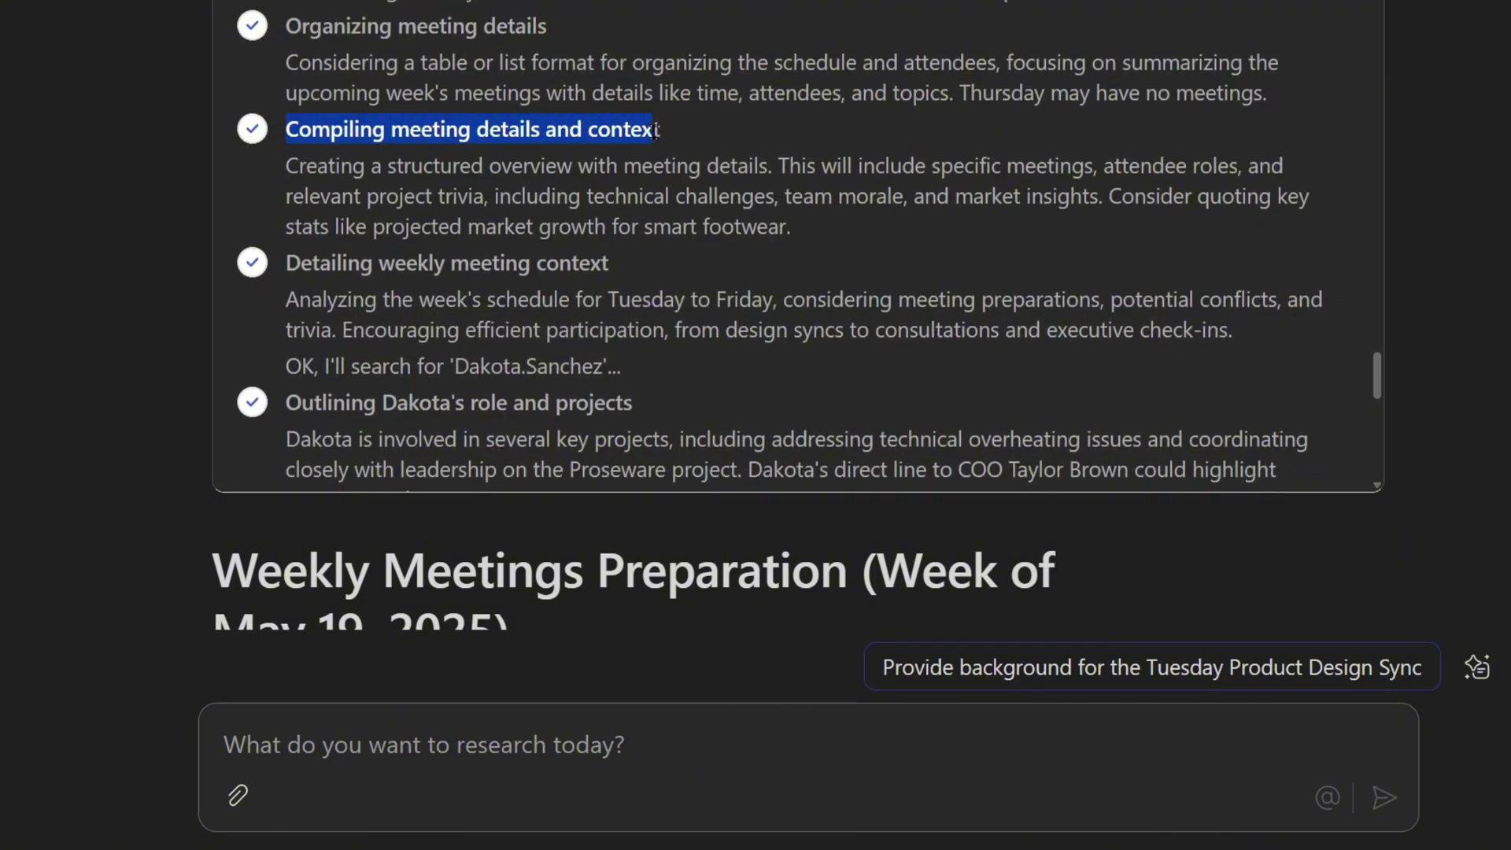
{"action": "scroll", "coordinate": [657, 137], "scroll_direction": "down", "scroll_amount": 2}
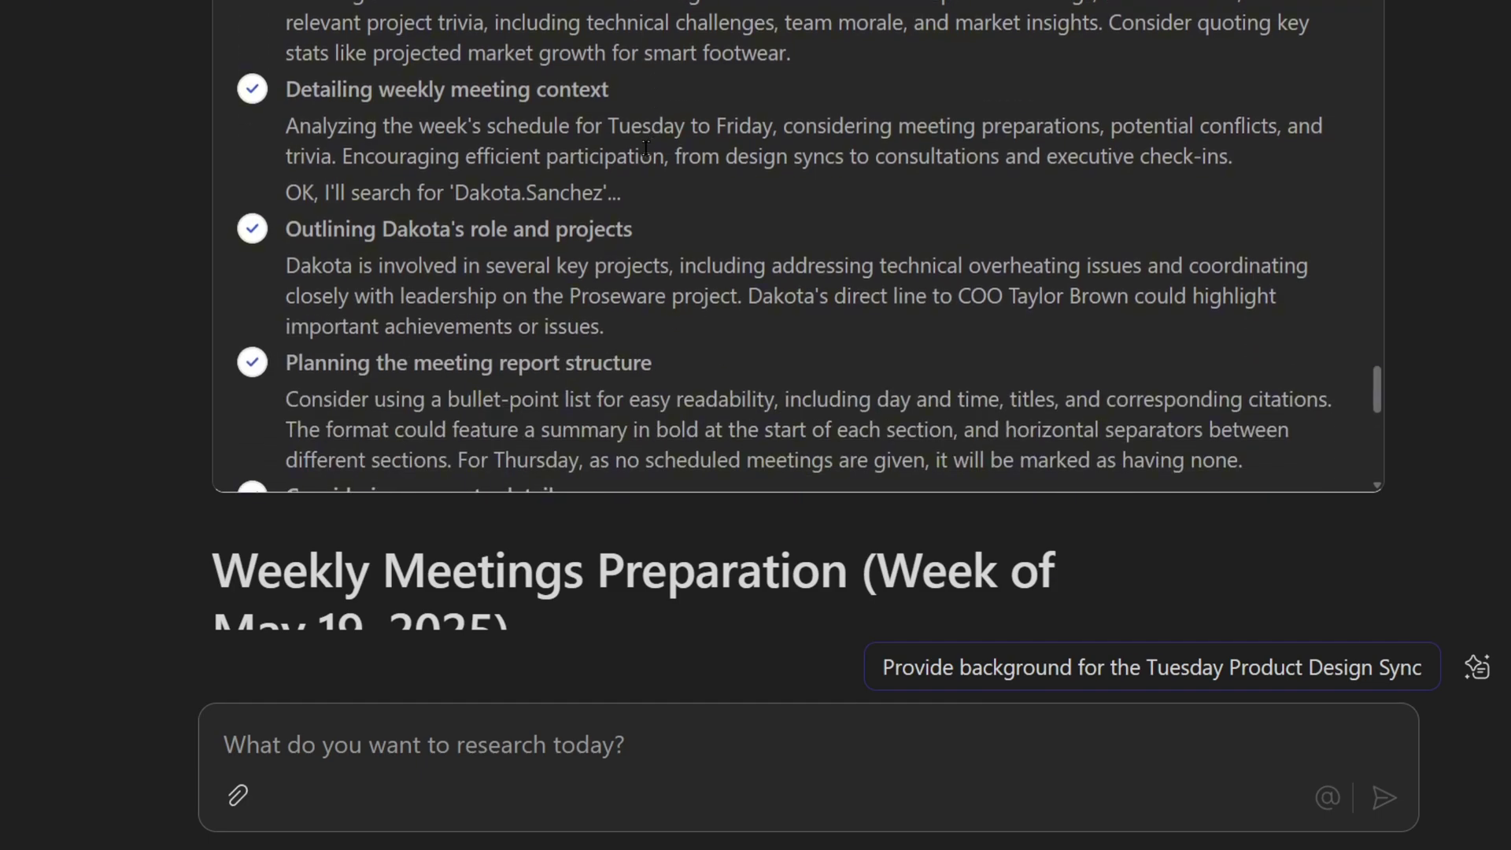
{"action": "left_click_drag", "start_coordinate": [287, 229], "coordinate": [637, 217]}
{"action": "scroll", "coordinate": [637, 217], "scroll_direction": "down", "scroll_amount": 1}
{"action": "scroll", "coordinate": [637, 219], "scroll_direction": "down", "scroll_amount": 4}
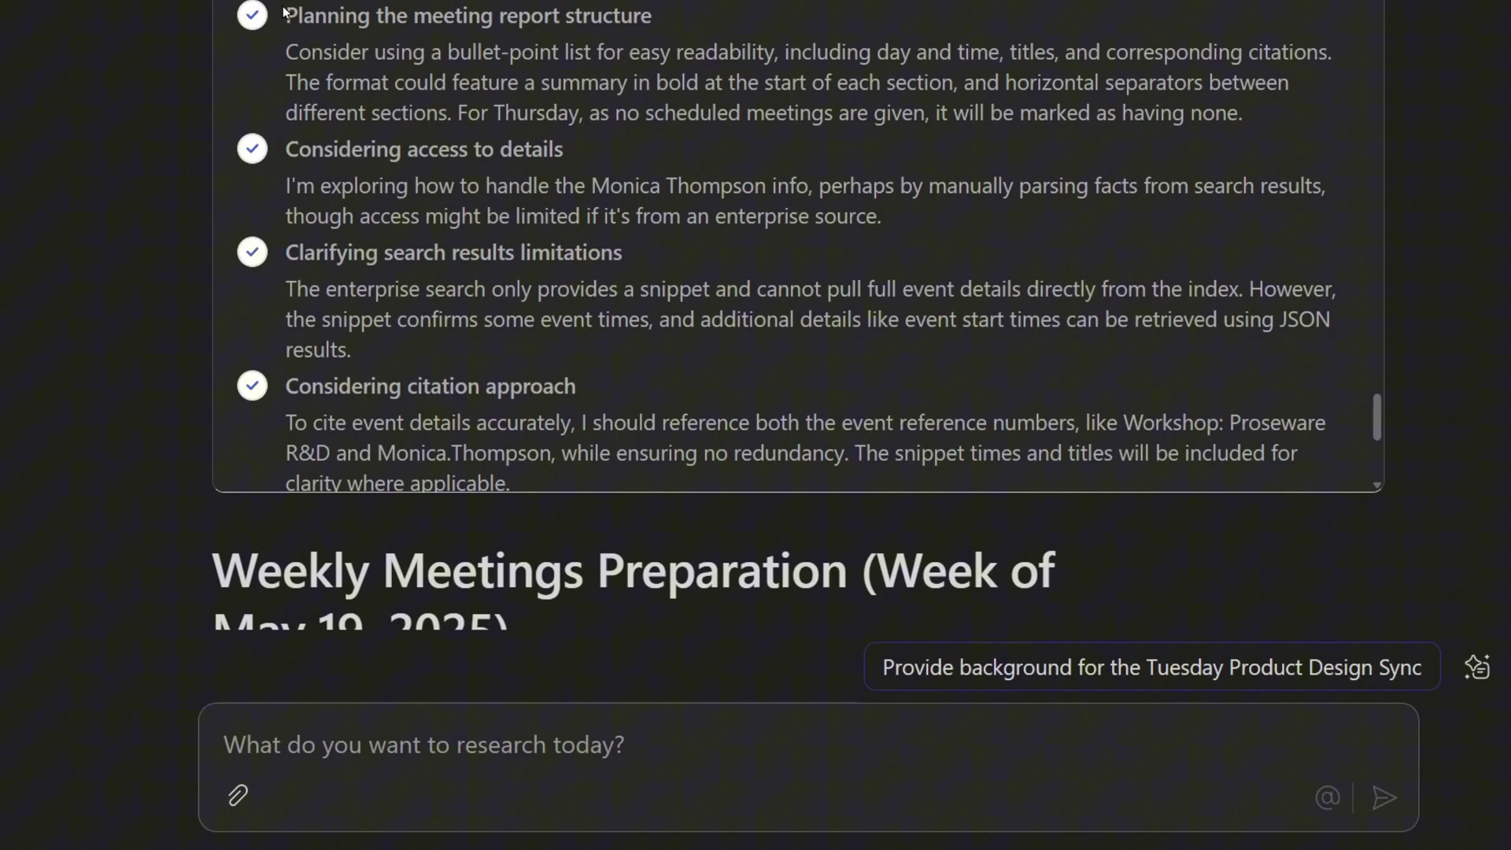
- Review the planning and search-limitations steps, then scroll down to the meeting schedule
{"action": "left_click_drag", "start_coordinate": [285, 12], "coordinate": [658, 31]}
{"action": "scroll", "coordinate": [663, 25], "scroll_direction": "down", "scroll_amount": 2}
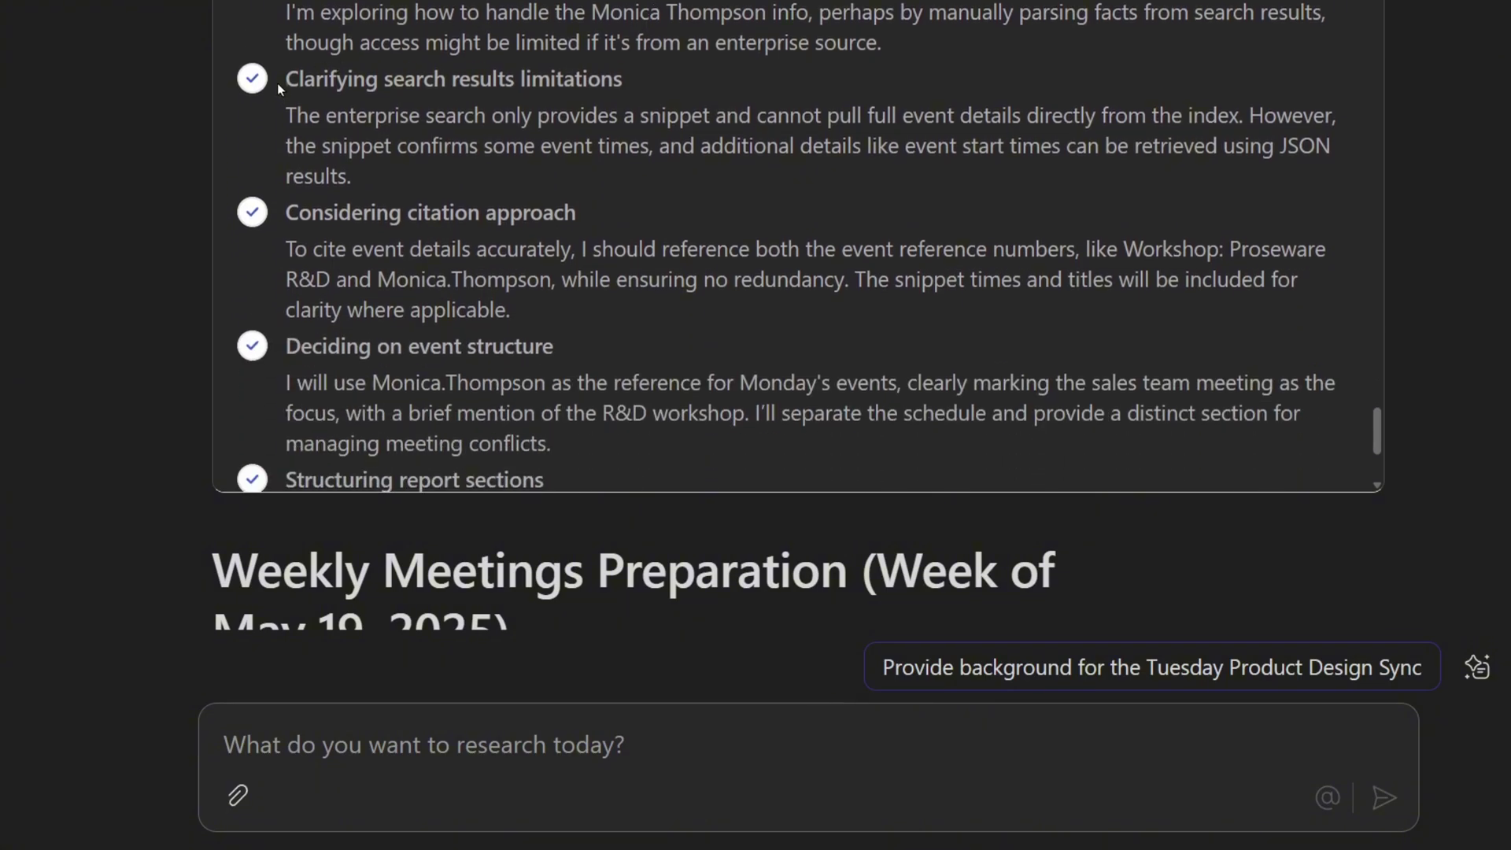
{"action": "left_click_drag", "start_coordinate": [336, 78], "coordinate": [602, 85]}
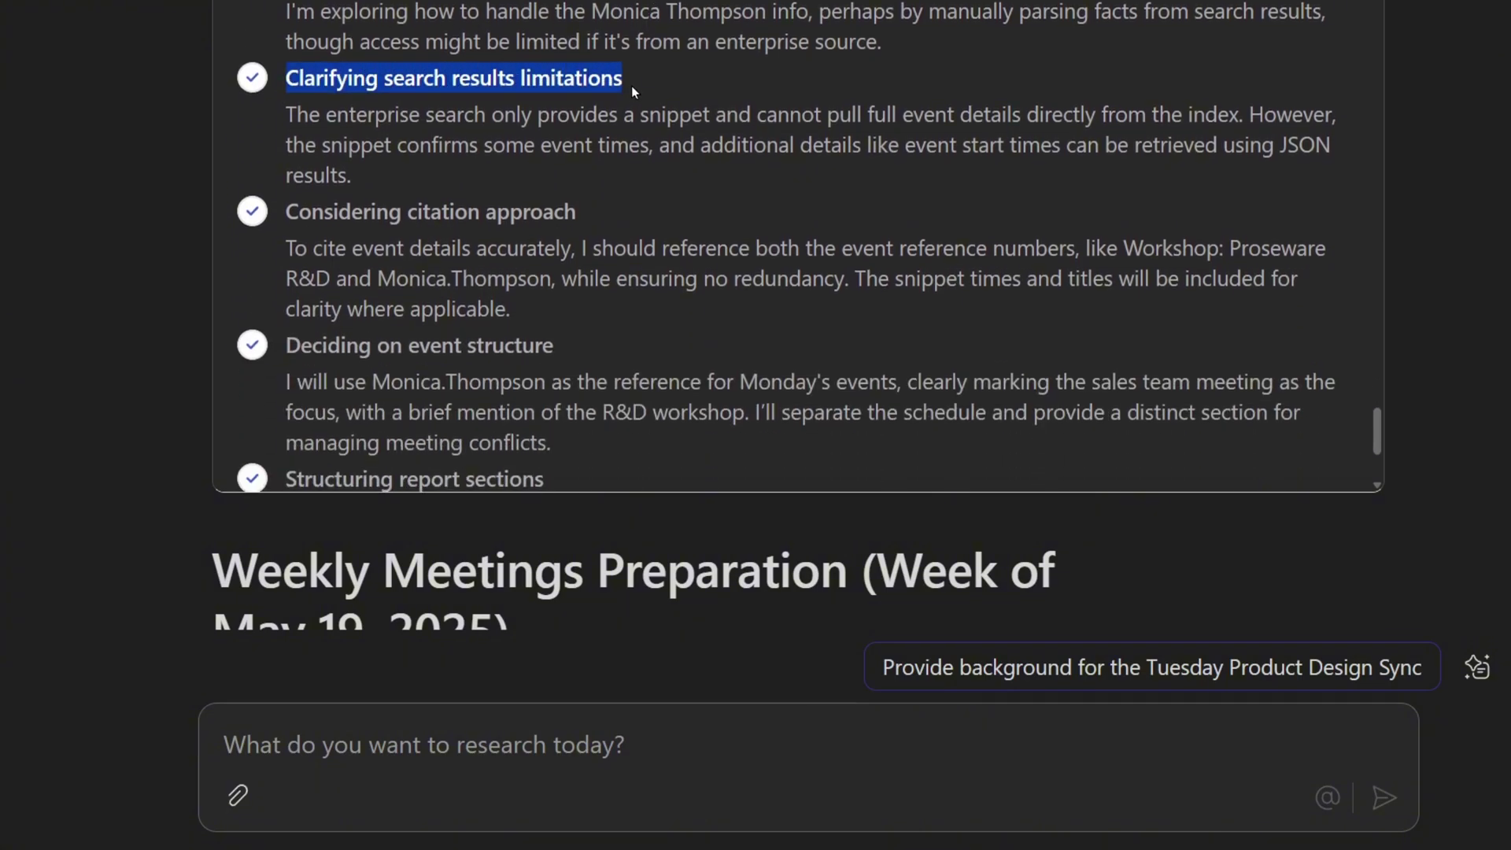
{"action": "scroll", "coordinate": [631, 86], "scroll_direction": "down", "scroll_amount": 3}
{"action": "left_click_drag", "start_coordinate": [285, 81], "coordinate": [583, 91]}
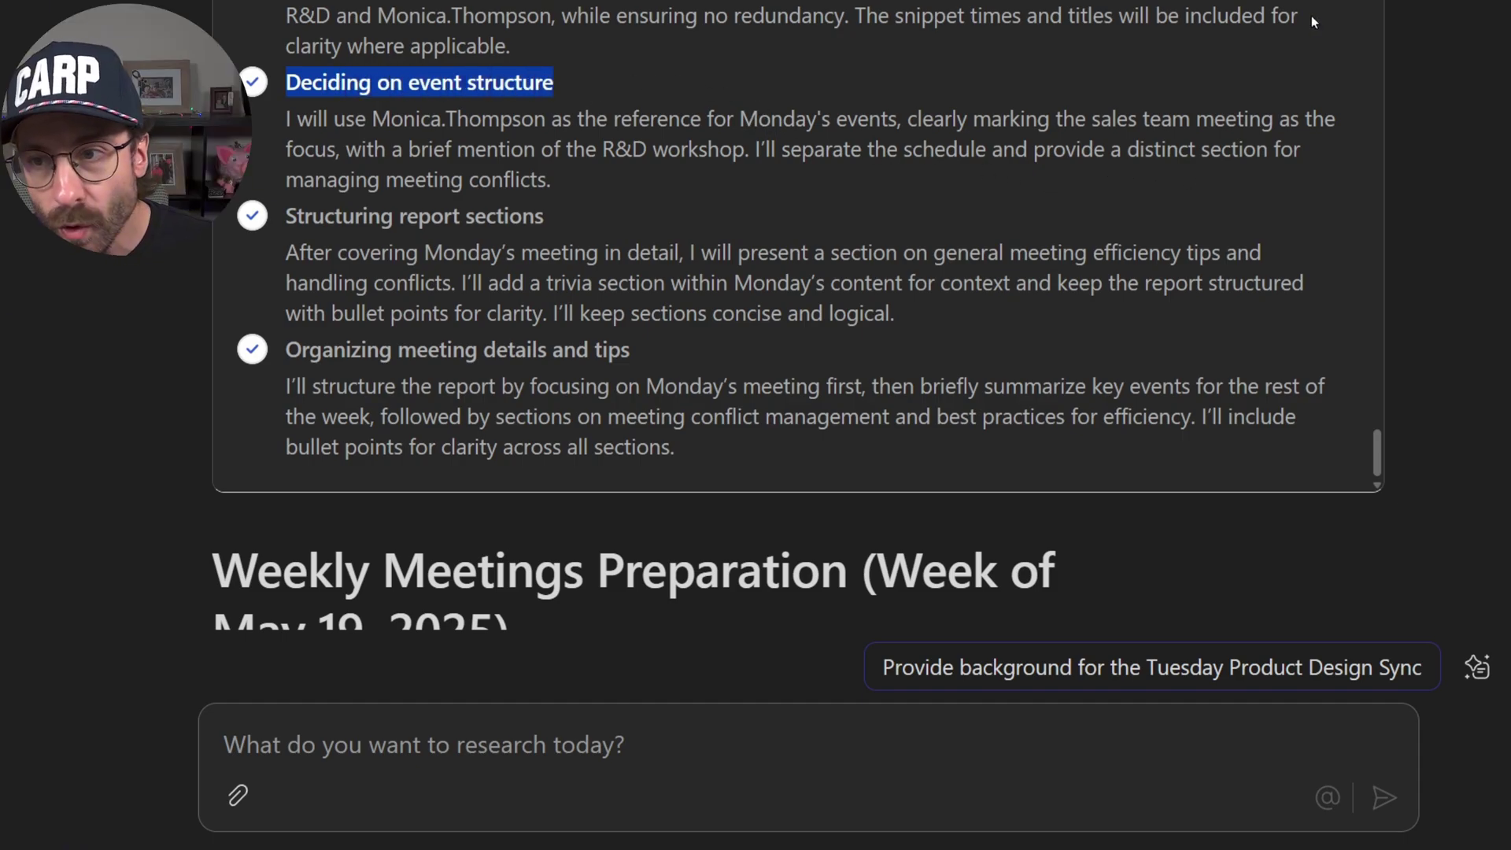
{"action": "left_click", "coordinate": [1246, 104]}
{"action": "scroll", "coordinate": [1245, 104], "scroll_direction": "down", "scroll_amount": 7}
{"action": "scroll", "coordinate": [1245, 109], "scroll_direction": "down", "scroll_amount": 1}
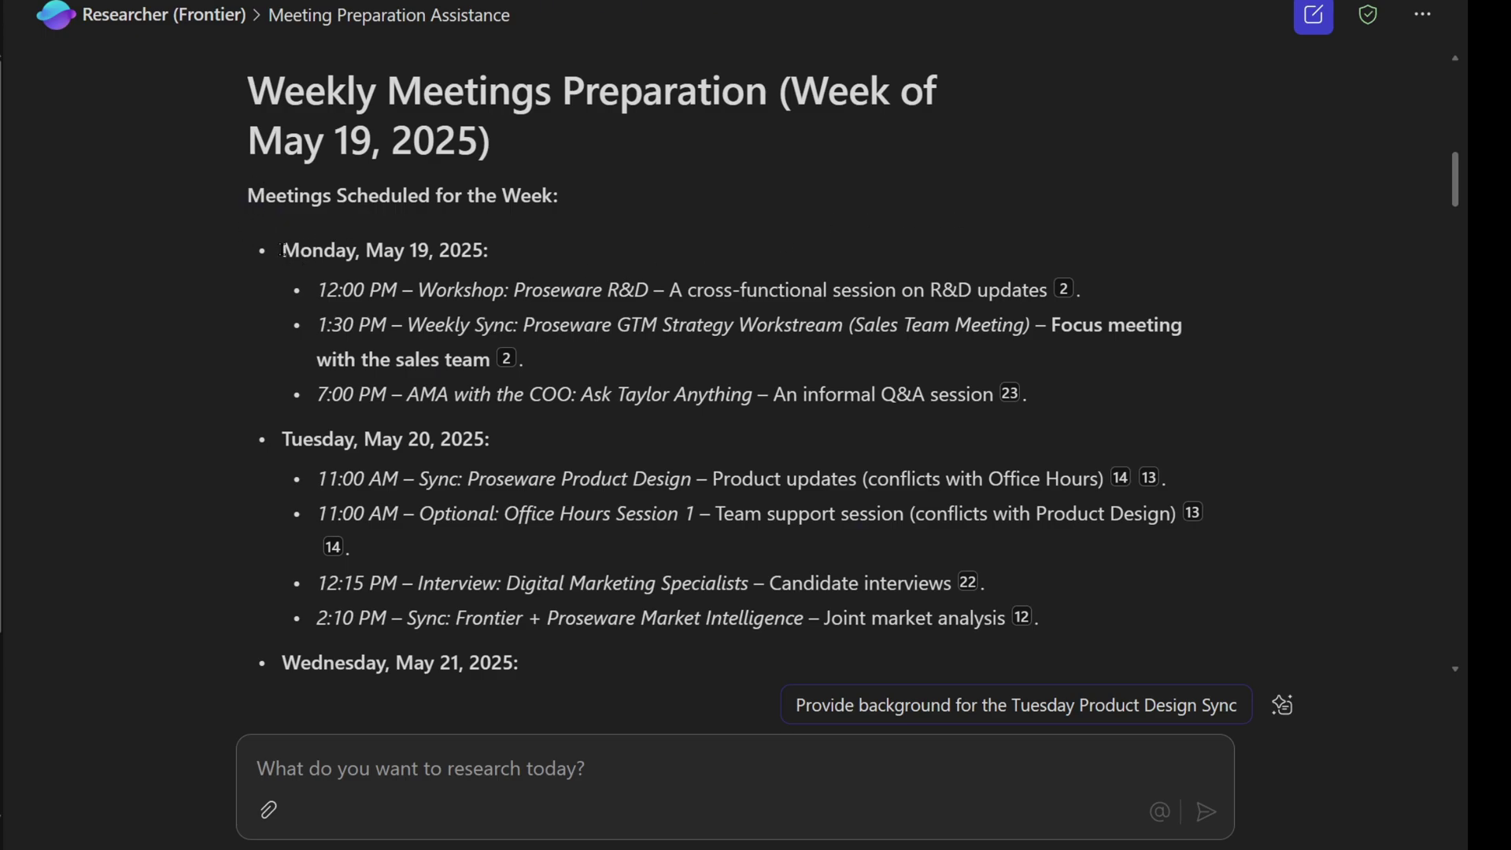
{"action": "left_click_drag", "start_coordinate": [282, 251], "coordinate": [508, 289]}
{"action": "left_click", "coordinate": [534, 287]}
{"action": "left_click_drag", "start_coordinate": [320, 289], "coordinate": [647, 296]}
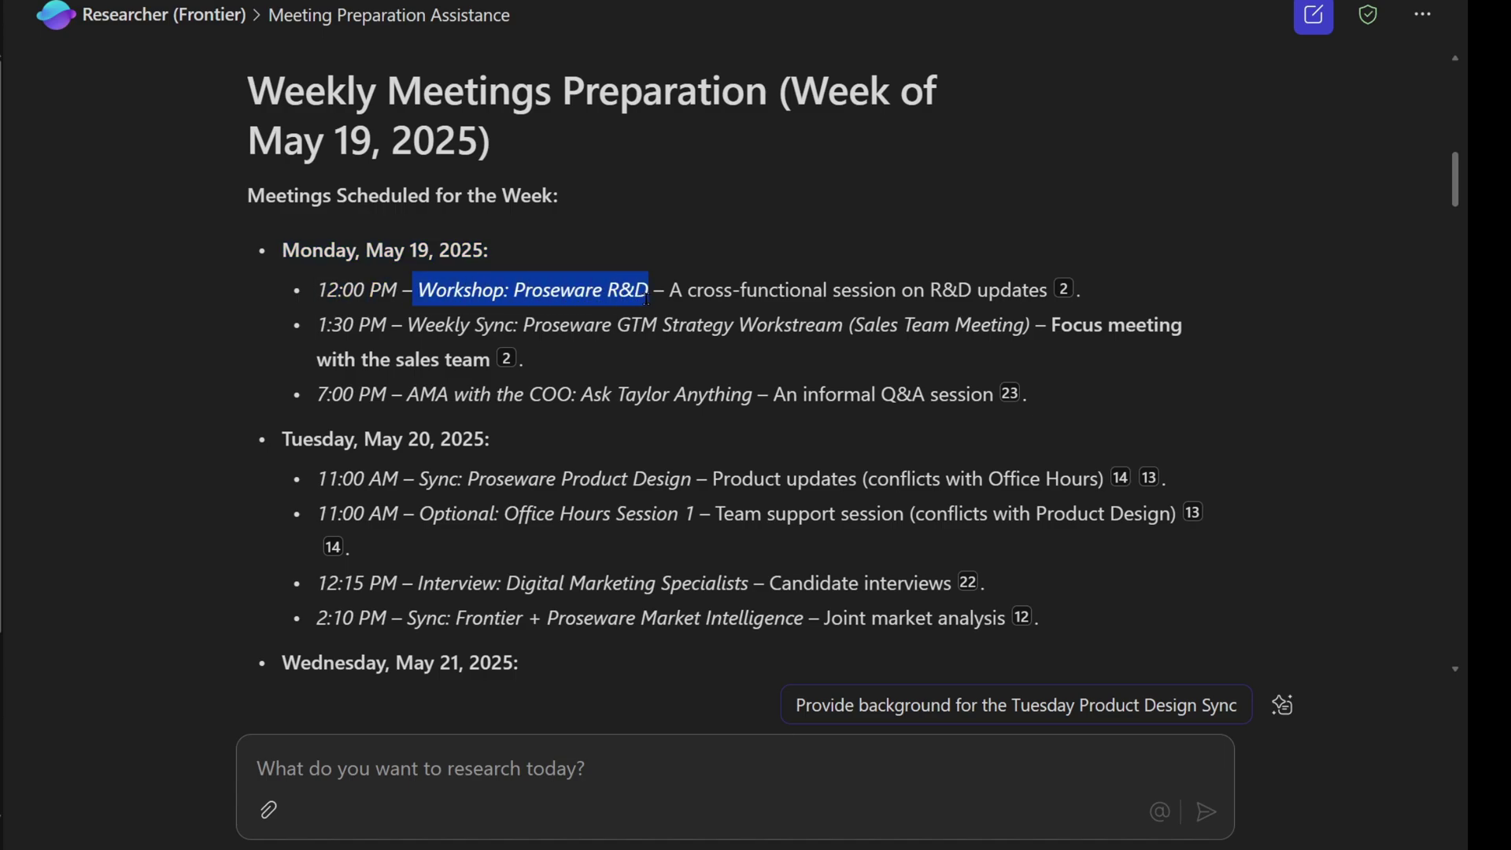
{"action": "left_click", "coordinate": [705, 293]}
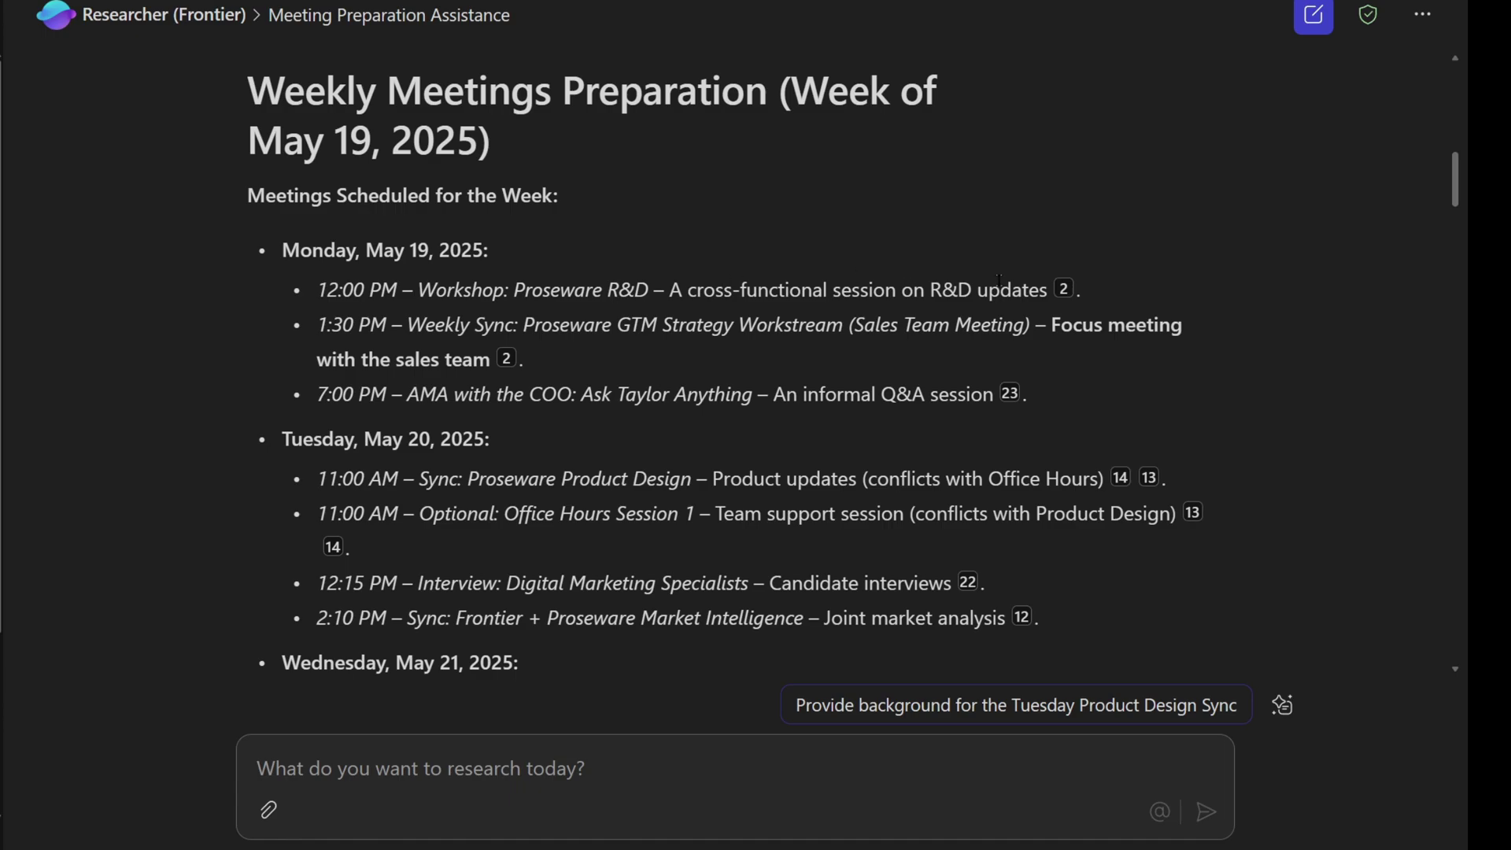
{"action": "mouse_move", "coordinate": [1060, 296]}
{"action": "scroll", "coordinate": [677, 300], "scroll_direction": "down", "scroll_amount": 2}
{"action": "scroll", "coordinate": [677, 300], "scroll_direction": "down", "scroll_amount": 10}
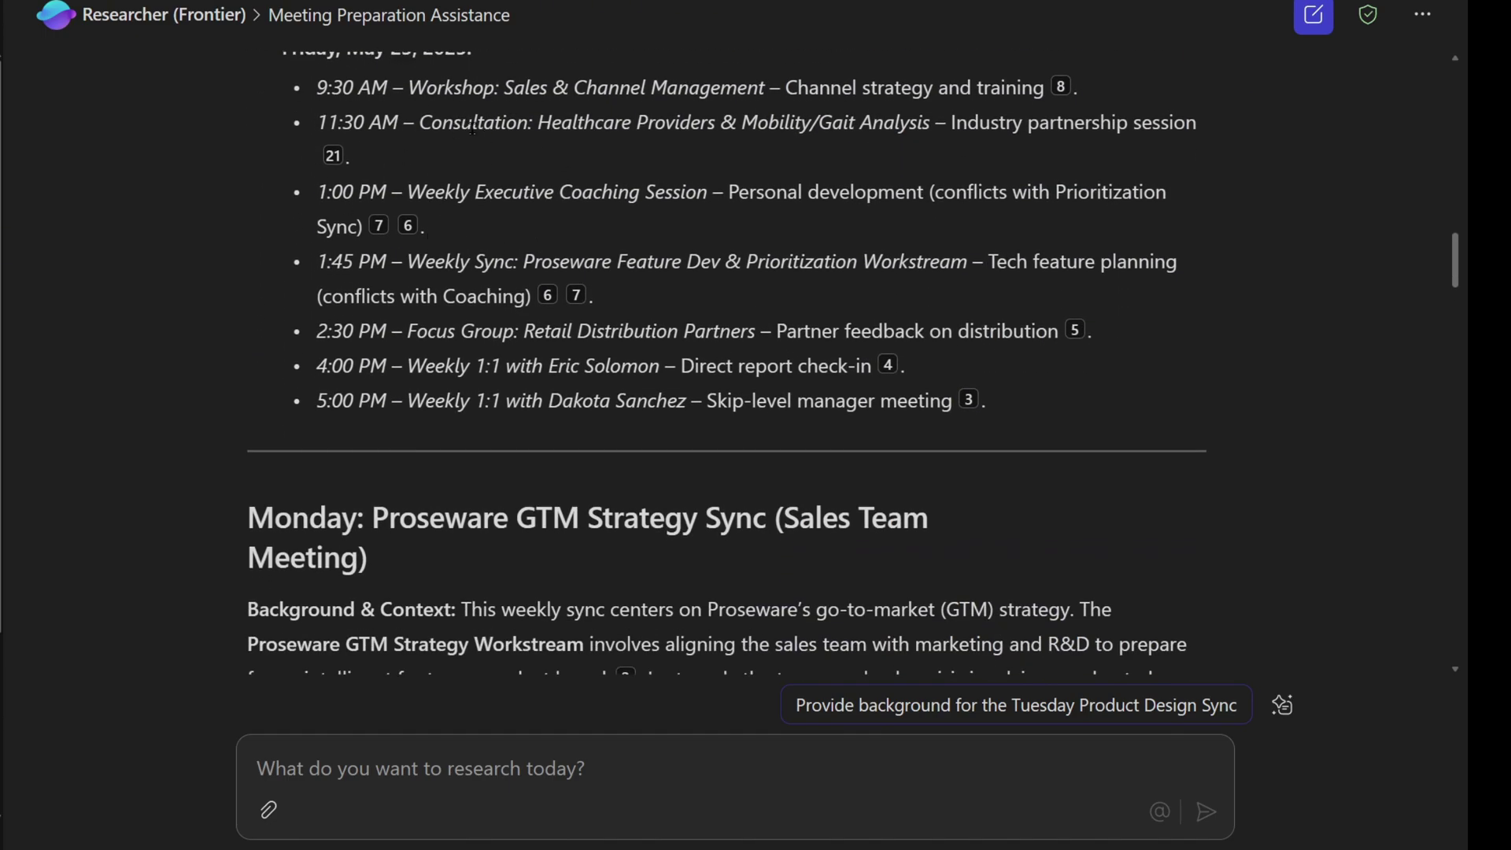
{"action": "scroll", "coordinate": [472, 126], "scroll_direction": "down", "scroll_amount": 5}
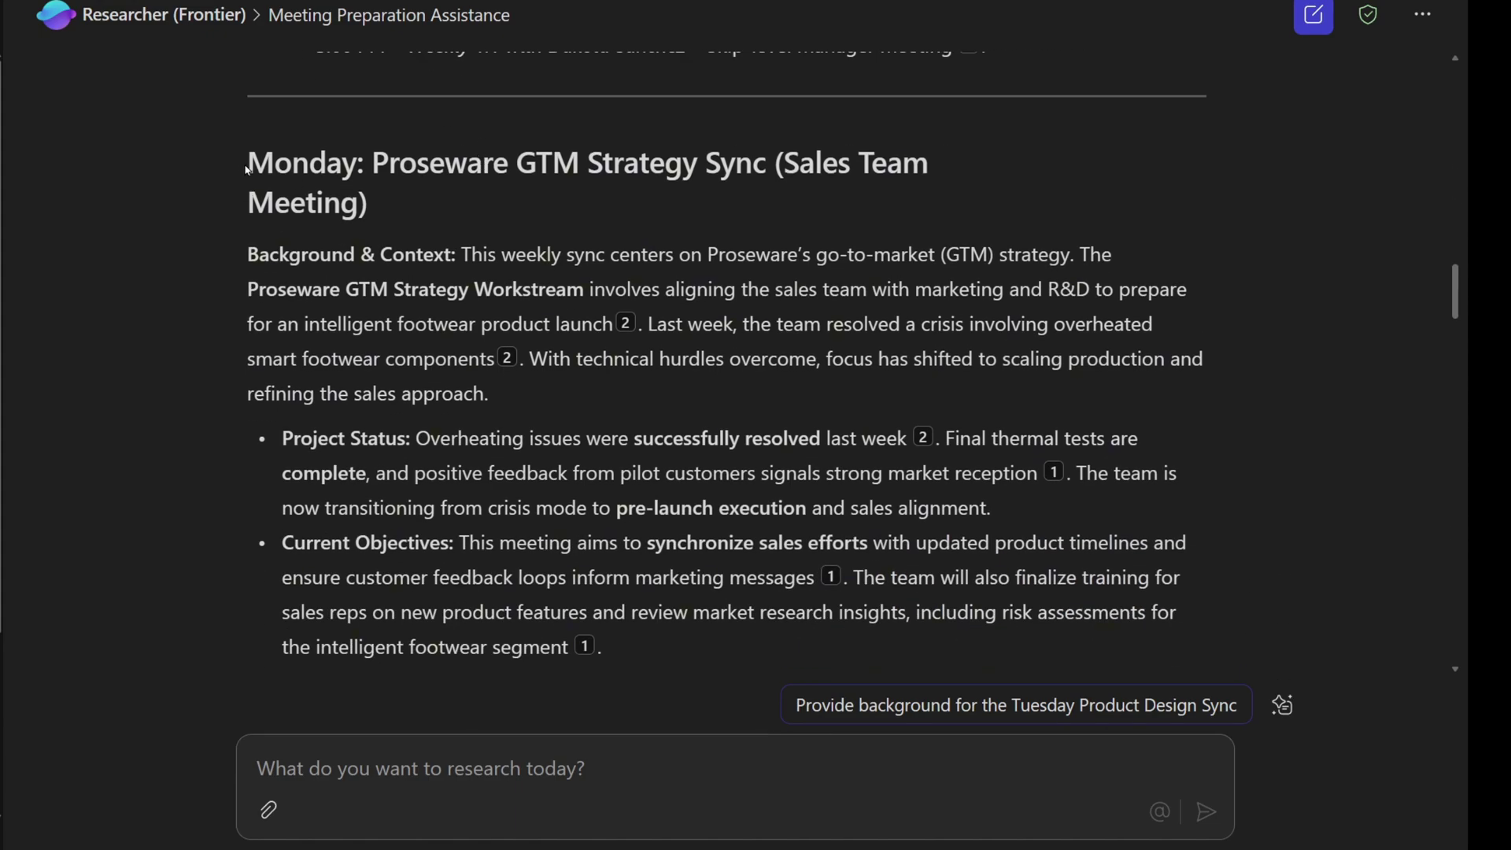
{"action": "left_click_drag", "start_coordinate": [247, 169], "coordinate": [847, 202]}
{"action": "left_click", "coordinate": [419, 206]}
{"action": "scroll", "coordinate": [419, 206], "scroll_direction": "down", "scroll_amount": 1}
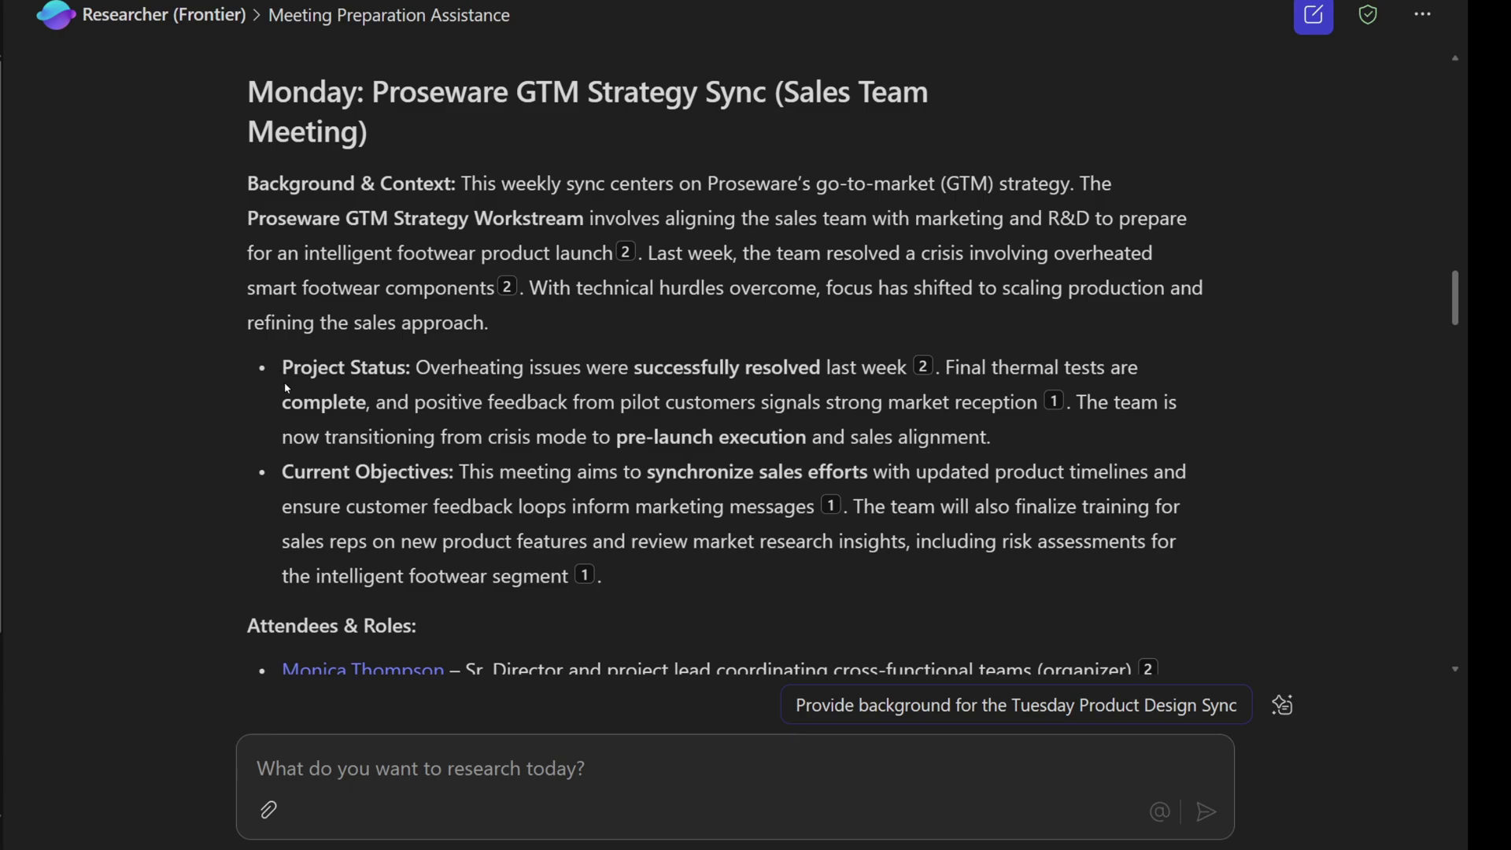
{"action": "left_click_drag", "start_coordinate": [286, 386], "coordinate": [423, 370]}
{"action": "left_click", "coordinate": [423, 370]}
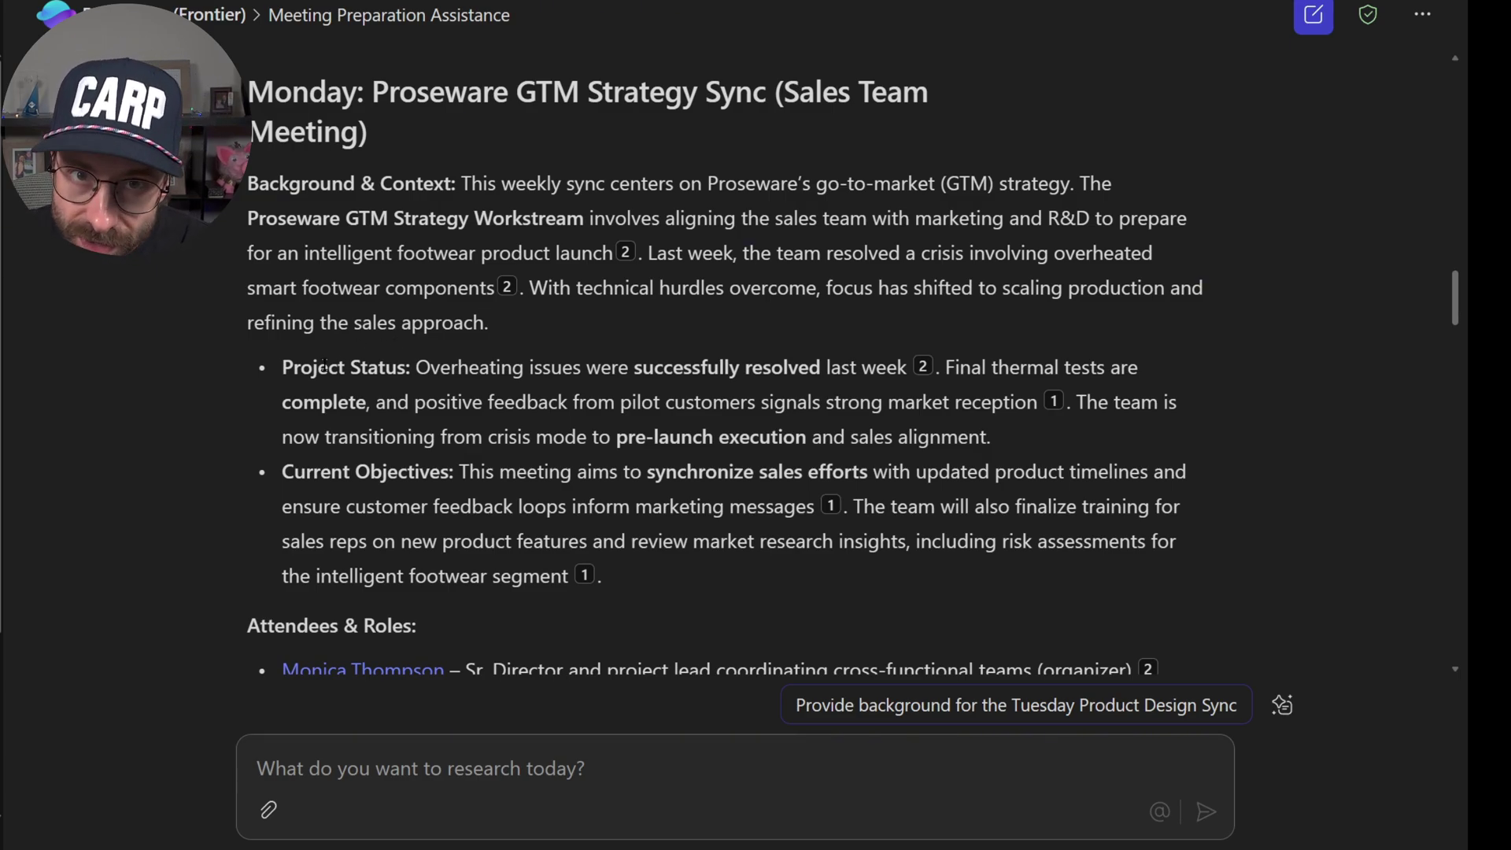
{"action": "scroll", "coordinate": [324, 366], "scroll_direction": "down", "scroll_amount": 5}
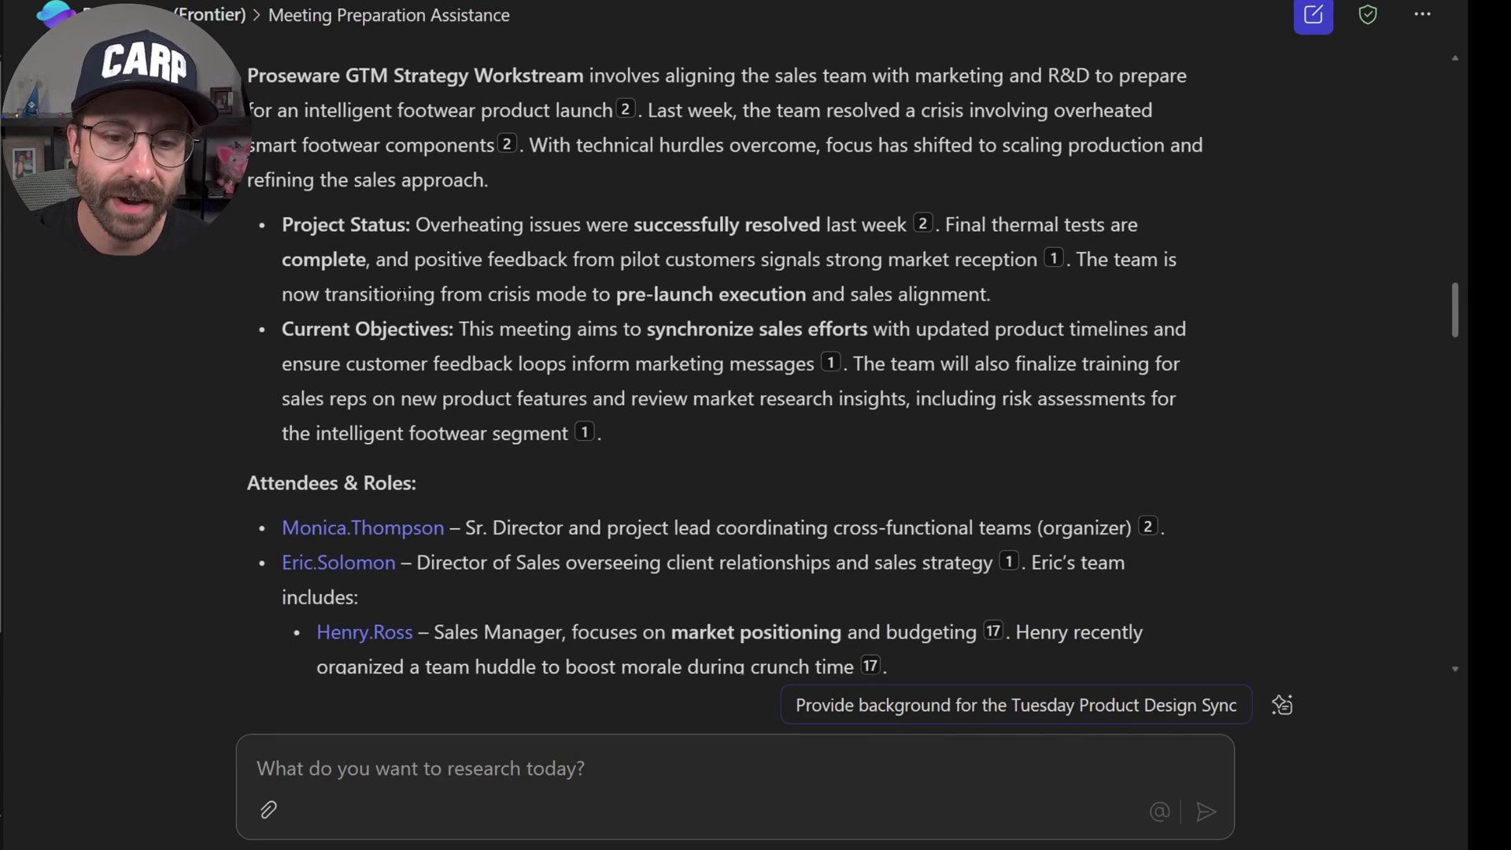
{"action": "left_click_drag", "start_coordinate": [224, 211], "coordinate": [447, 198]}
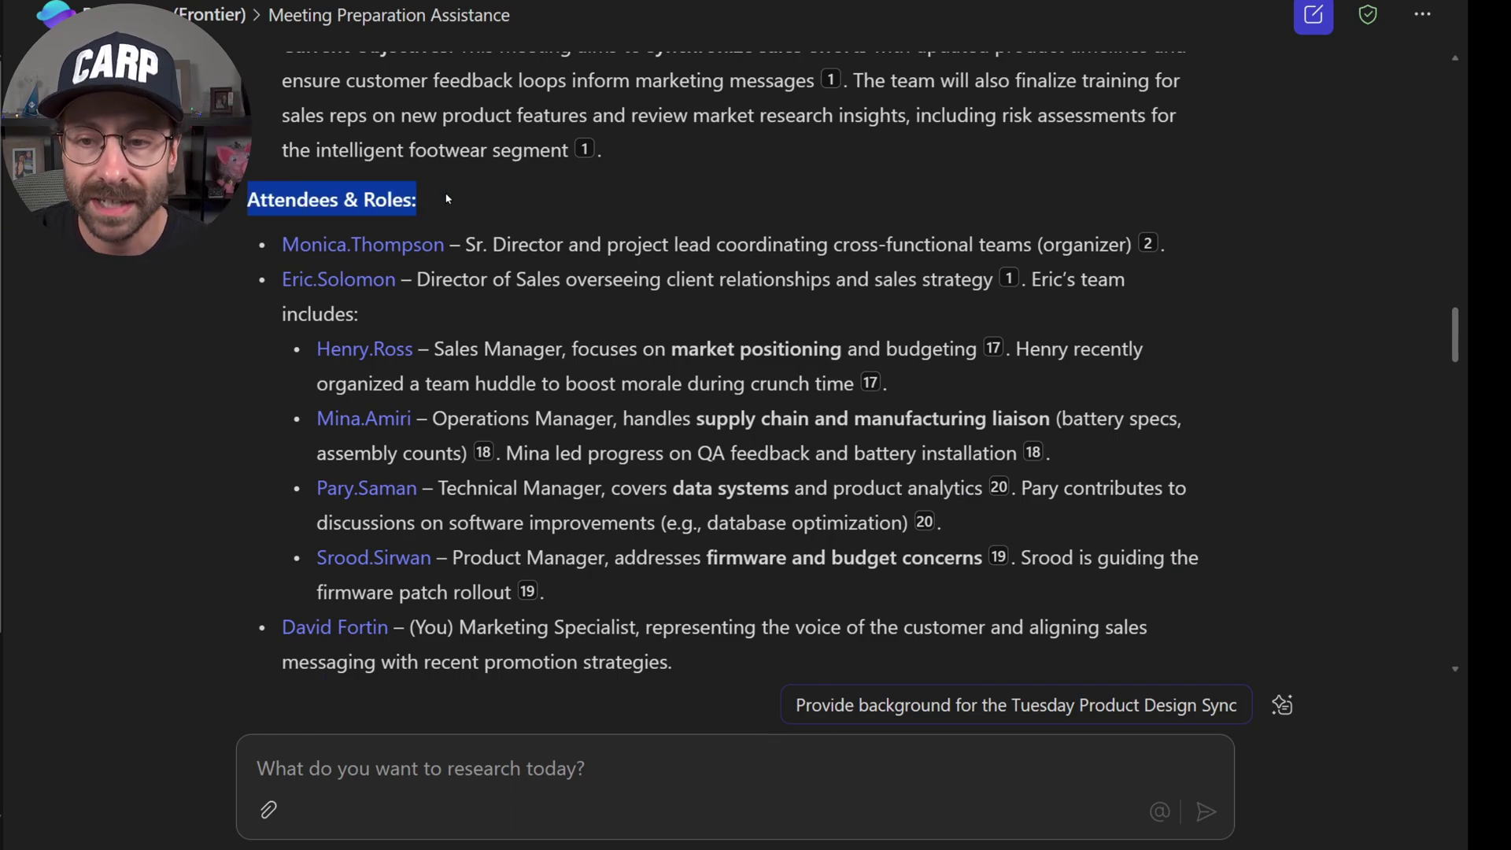
{"action": "scroll", "coordinate": [605, 247], "scroll_direction": "down", "scroll_amount": 6}
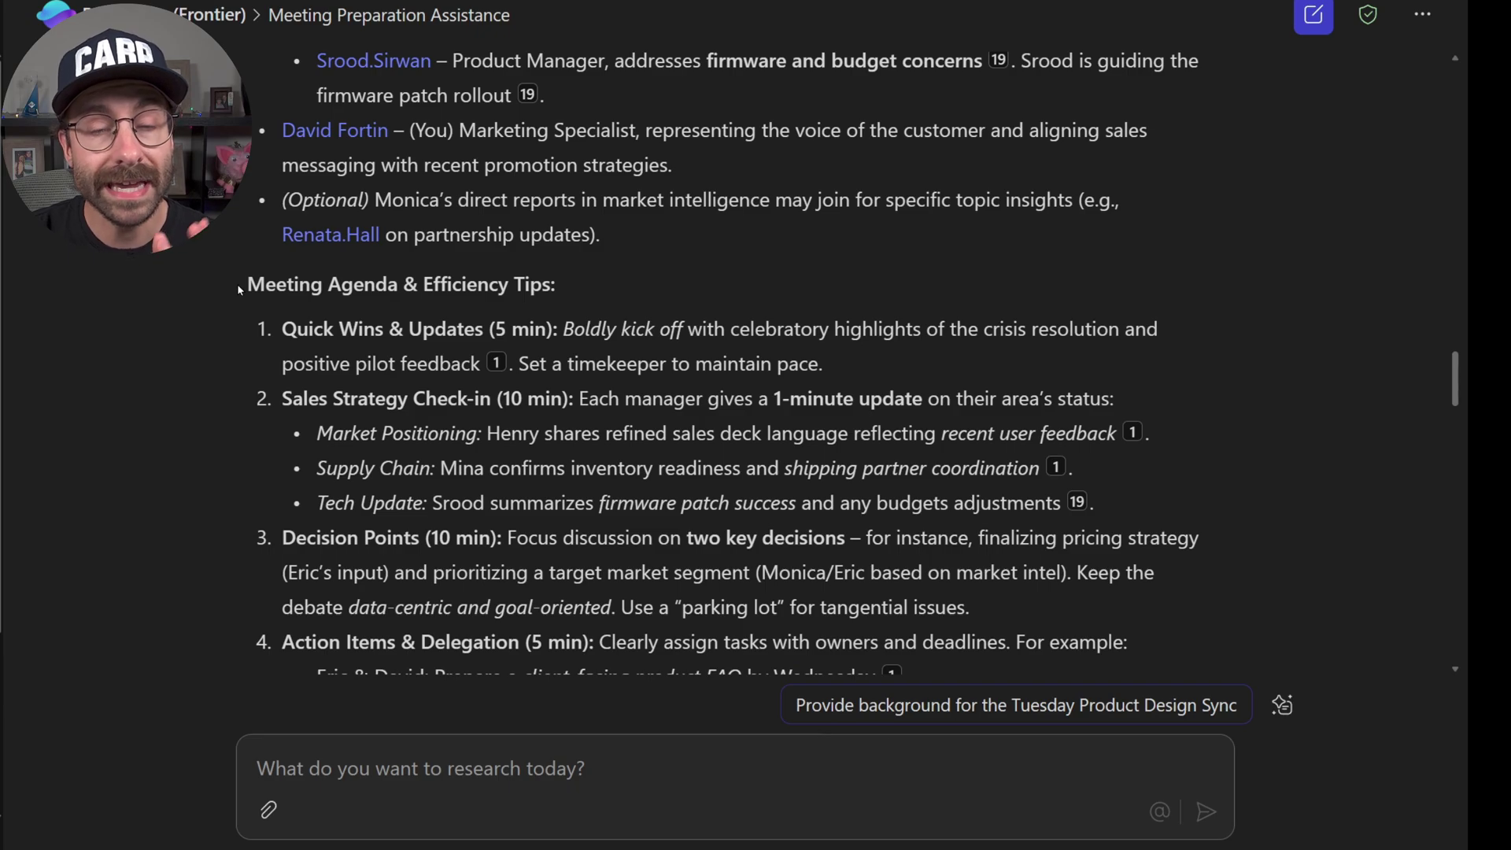
{"action": "left_click_drag", "start_coordinate": [238, 289], "coordinate": [554, 281]}
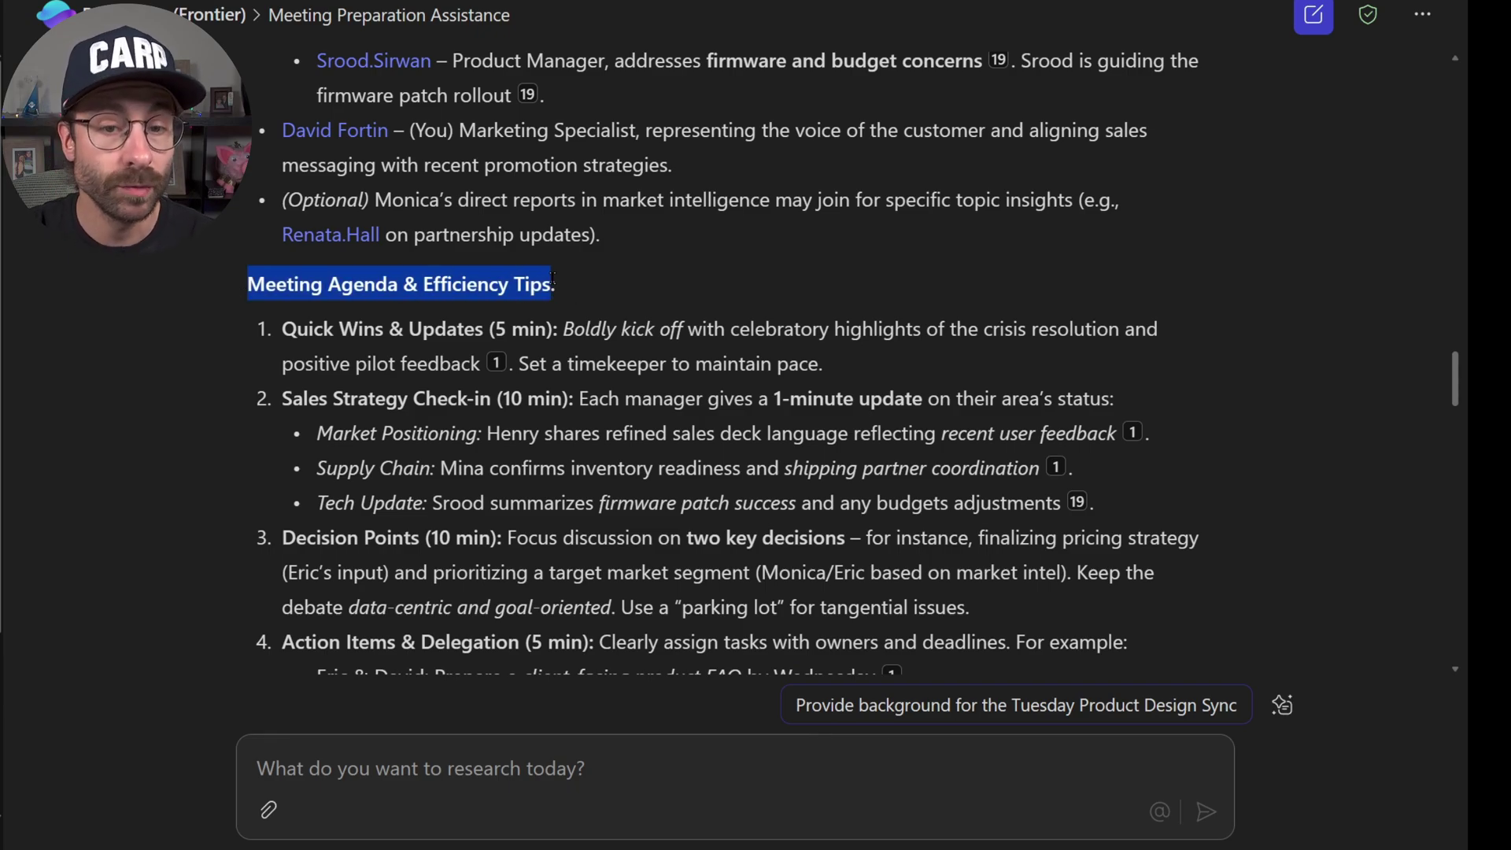
{"action": "left_click", "coordinate": [546, 280]}
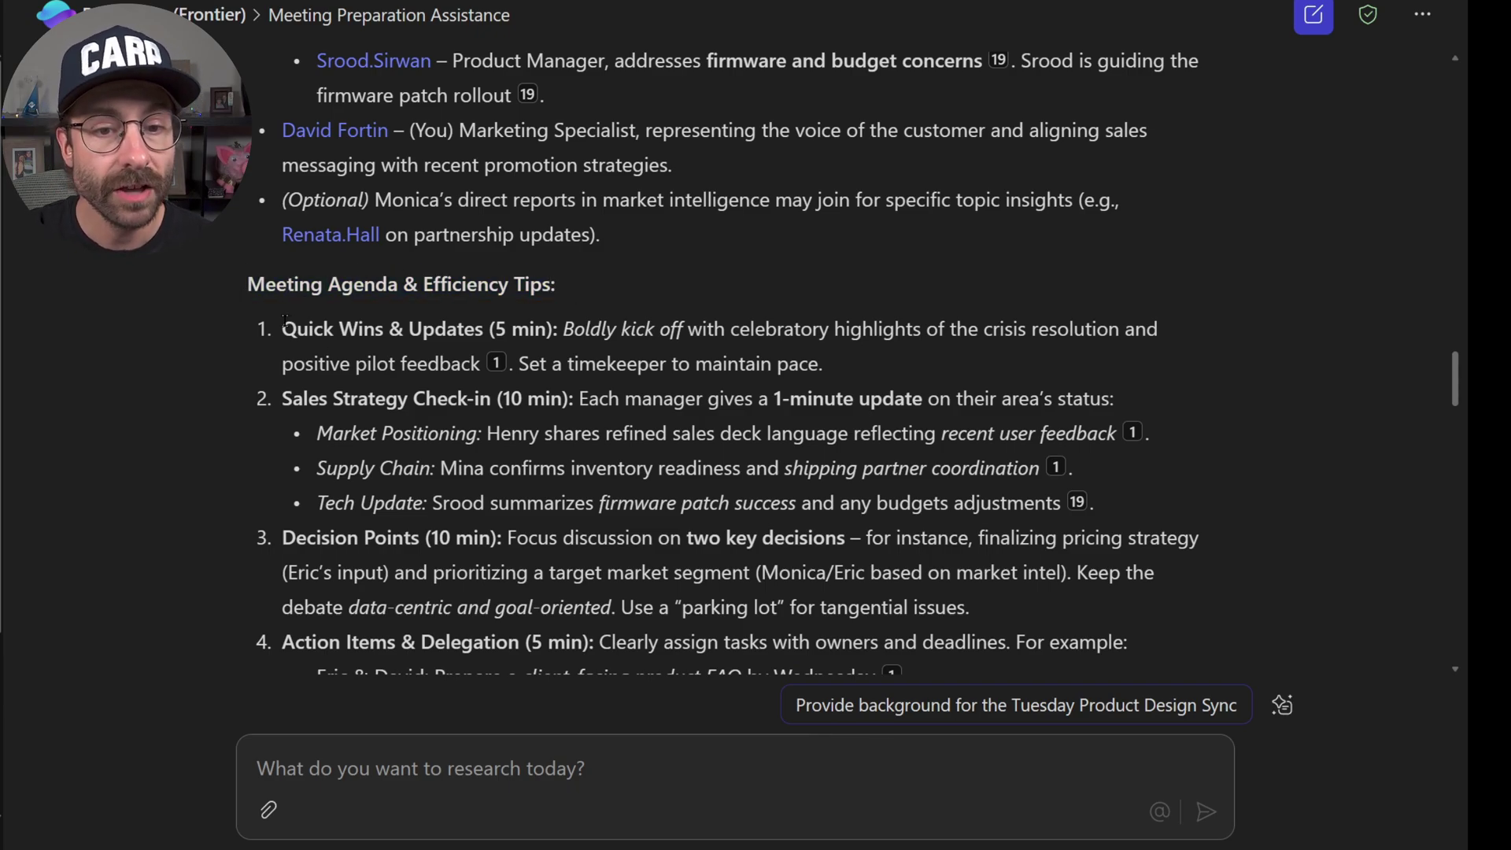
{"action": "left_click_drag", "start_coordinate": [285, 323], "coordinate": [507, 329]}
{"action": "left_click", "coordinate": [508, 329]}
{"action": "scroll", "coordinate": [313, 224], "scroll_direction": "down", "scroll_amount": 3}
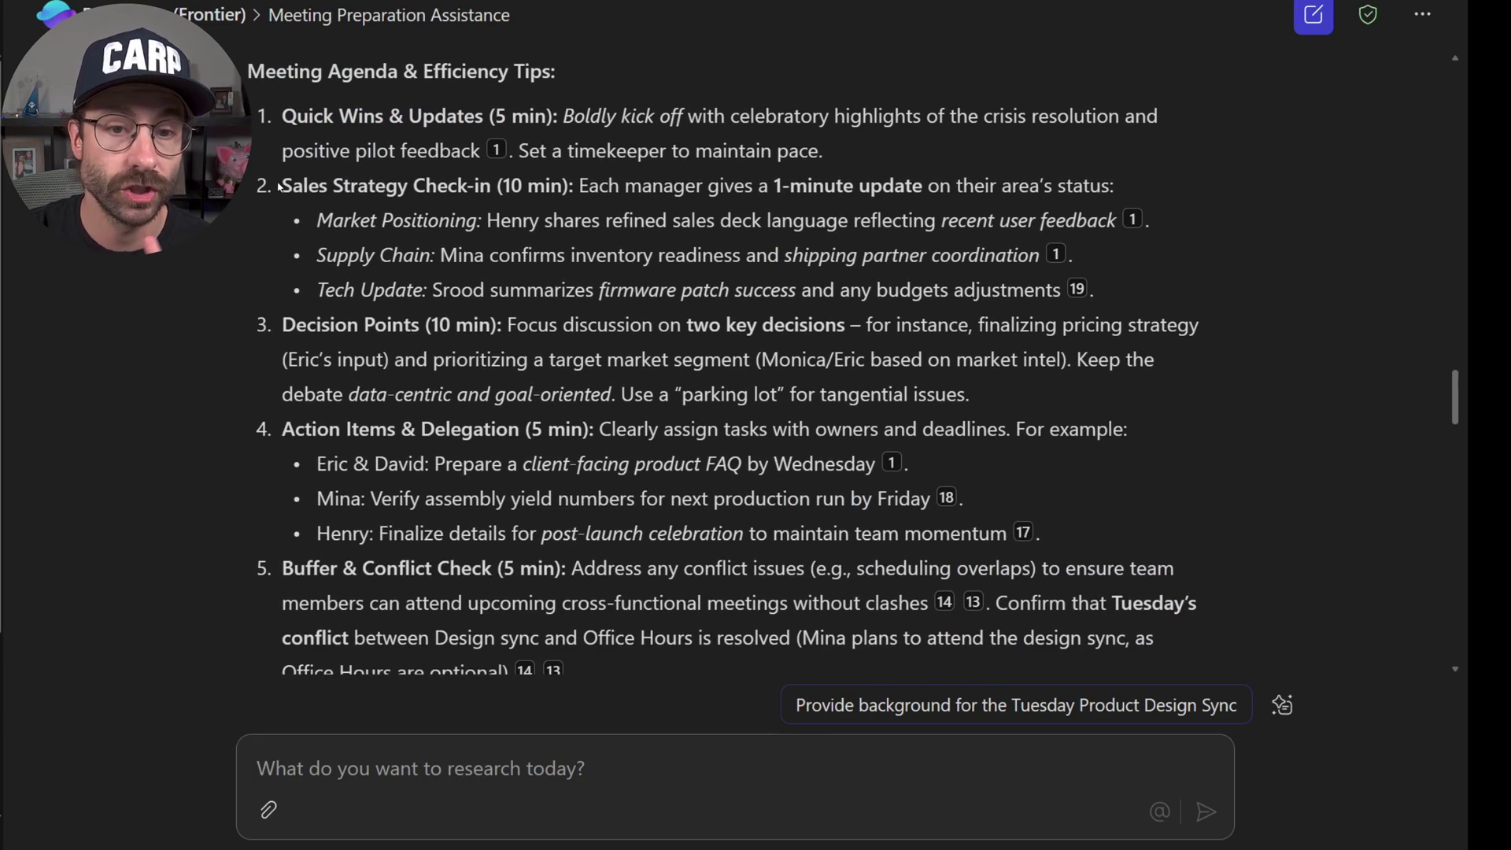
{"action": "left_click_drag", "start_coordinate": [285, 185], "coordinate": [510, 187]}
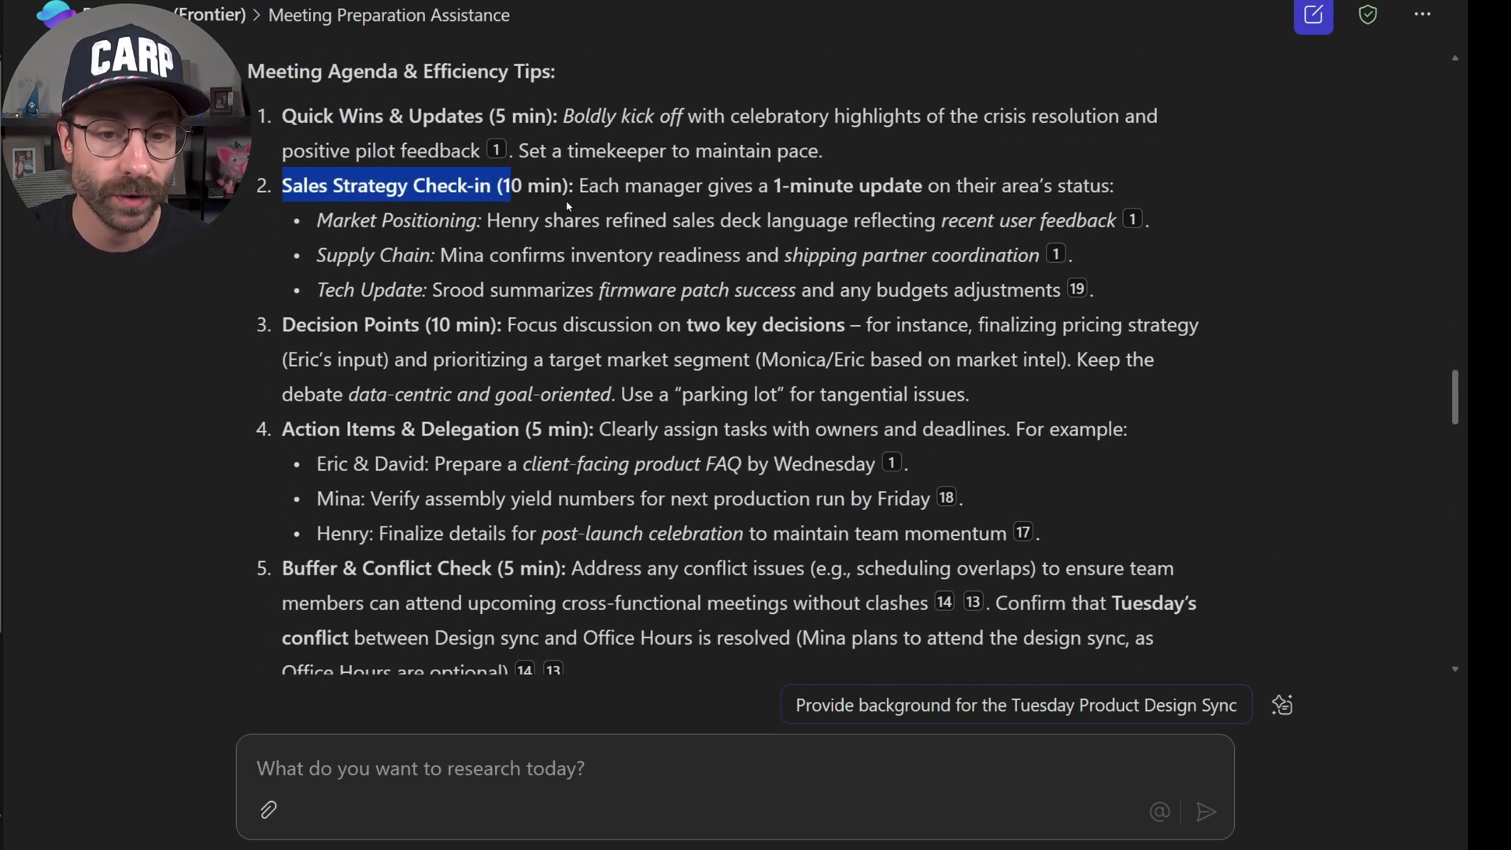
{"action": "left_click", "coordinate": [512, 221]}
{"action": "scroll", "coordinate": [512, 222], "scroll_direction": "down", "scroll_amount": 2}
{"action": "left_click_drag", "start_coordinate": [285, 182], "coordinate": [470, 183]}
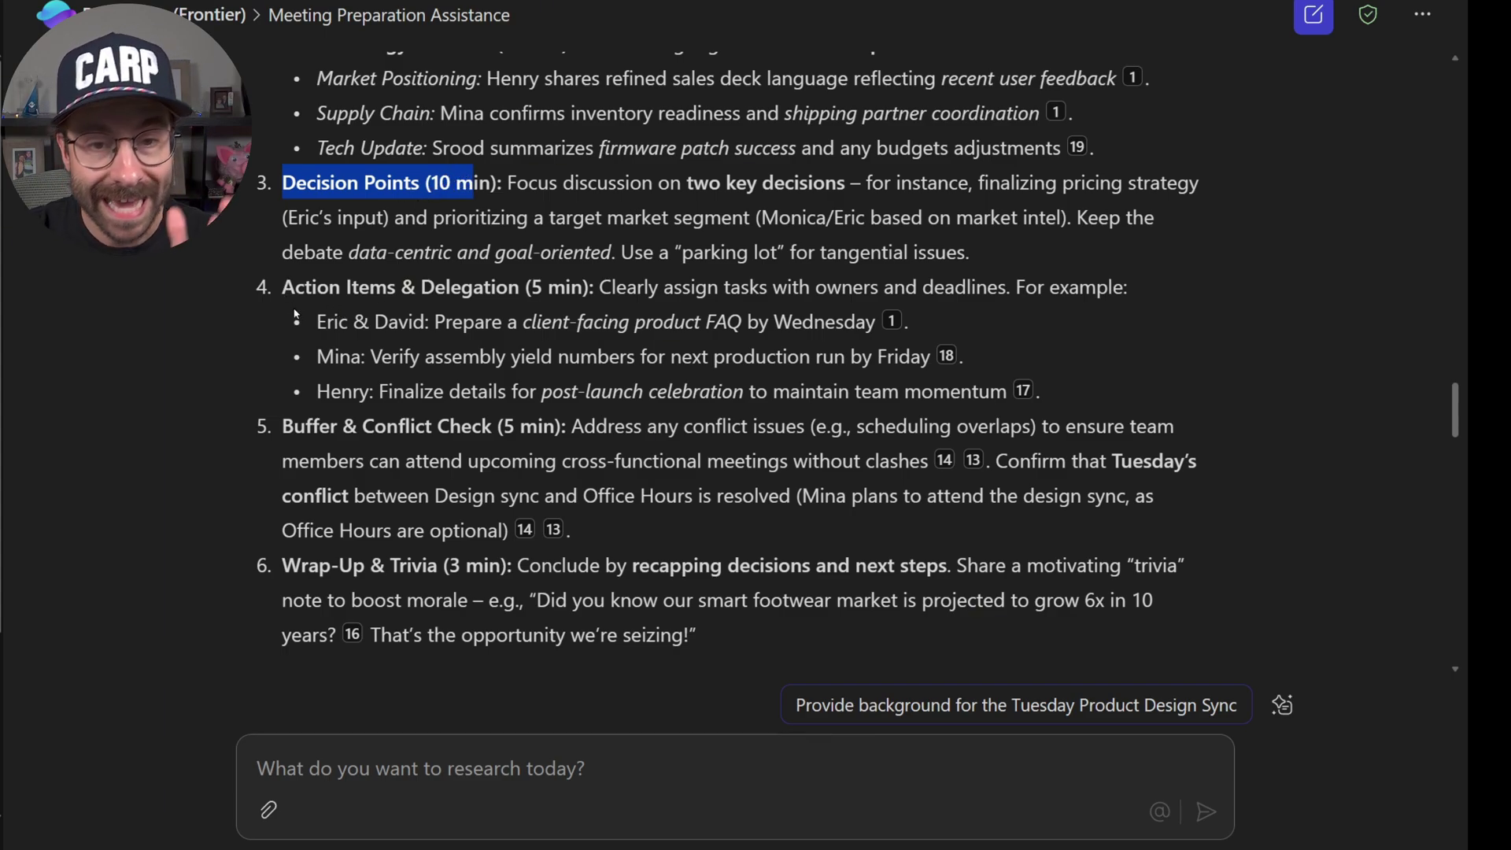
{"action": "left_click_drag", "start_coordinate": [321, 322], "coordinate": [864, 340]}
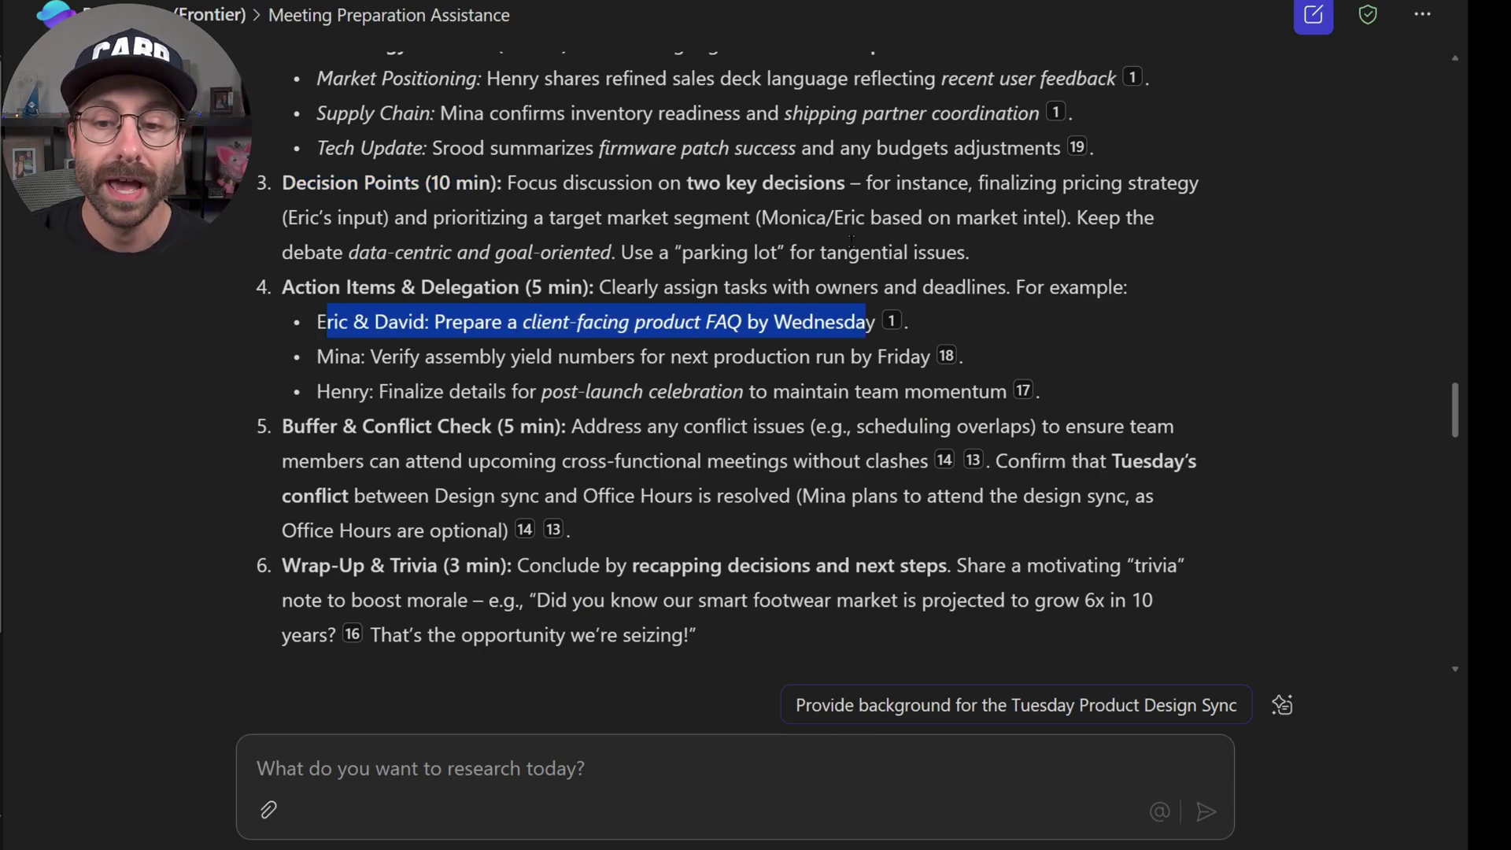
{"action": "scroll", "coordinate": [851, 241], "scroll_direction": "down", "scroll_amount": 6}
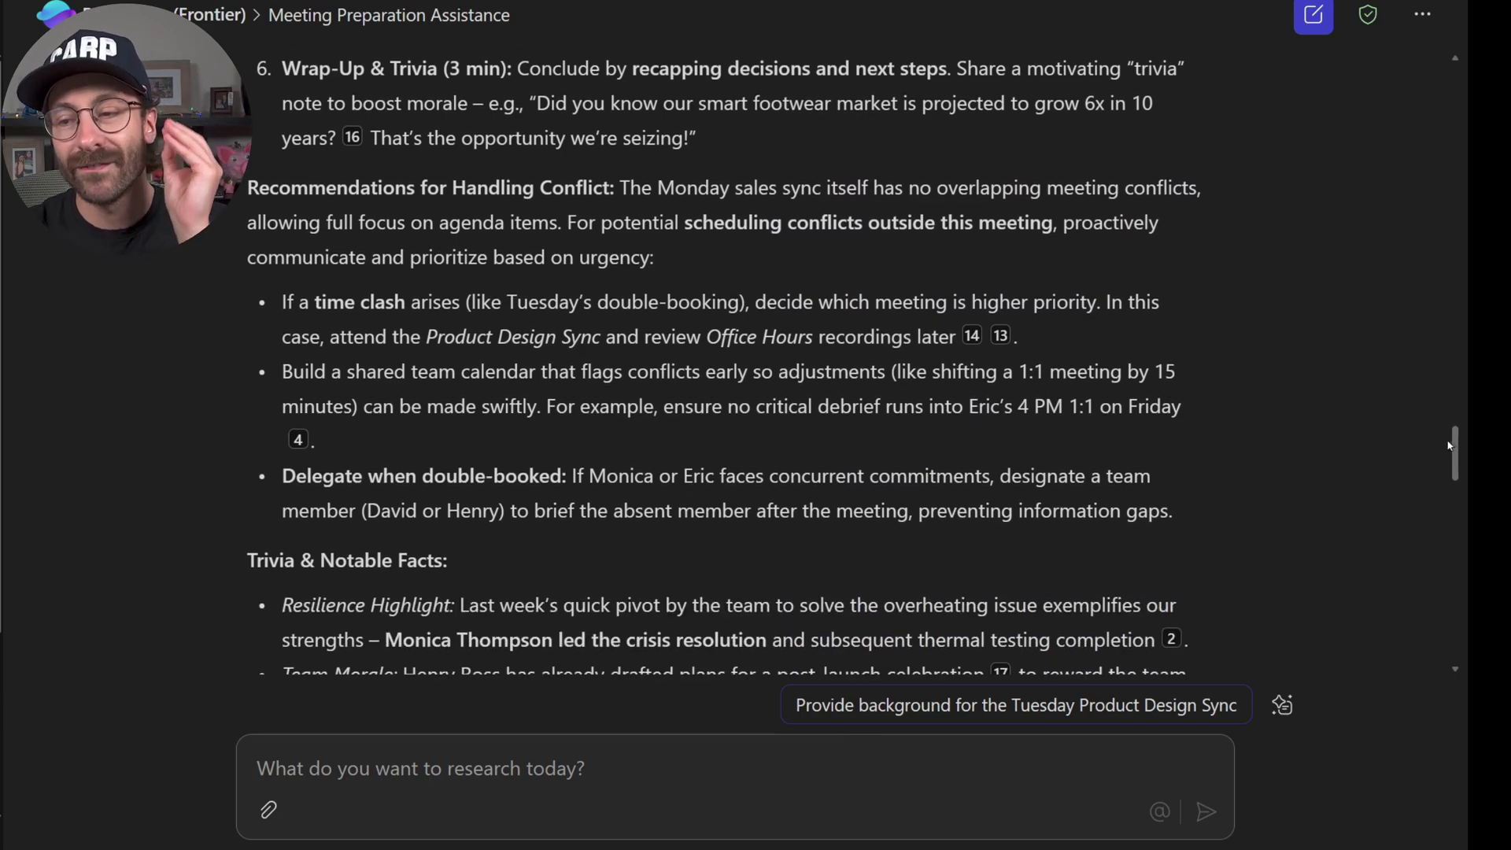
{"action": "left_click_drag", "start_coordinate": [1456, 453], "coordinate": [1441, 250]}
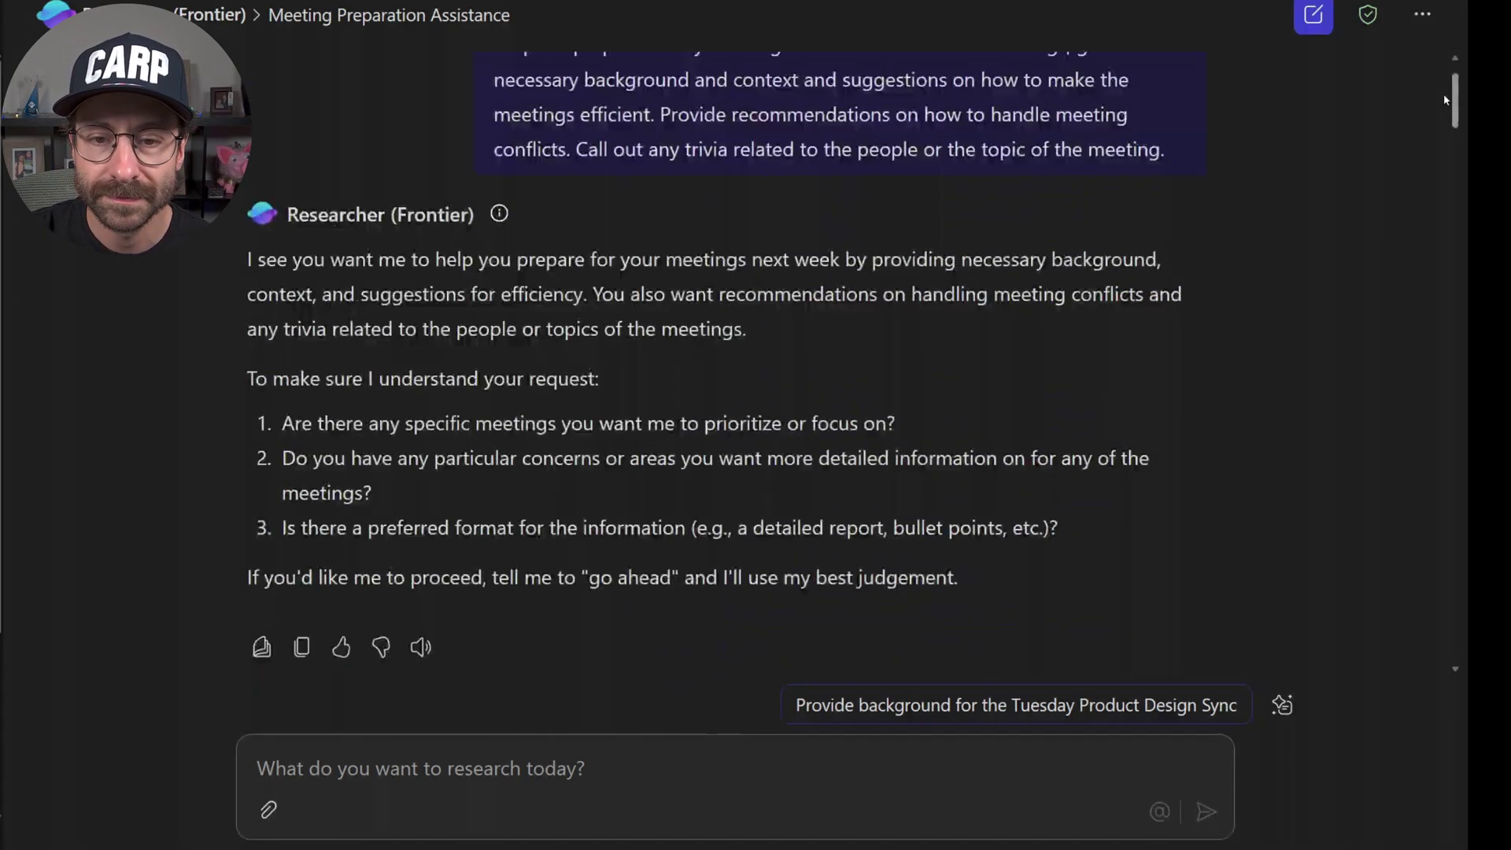
{"action": "scroll", "coordinate": [1445, 100], "scroll_direction": "up", "scroll_amount": 2}
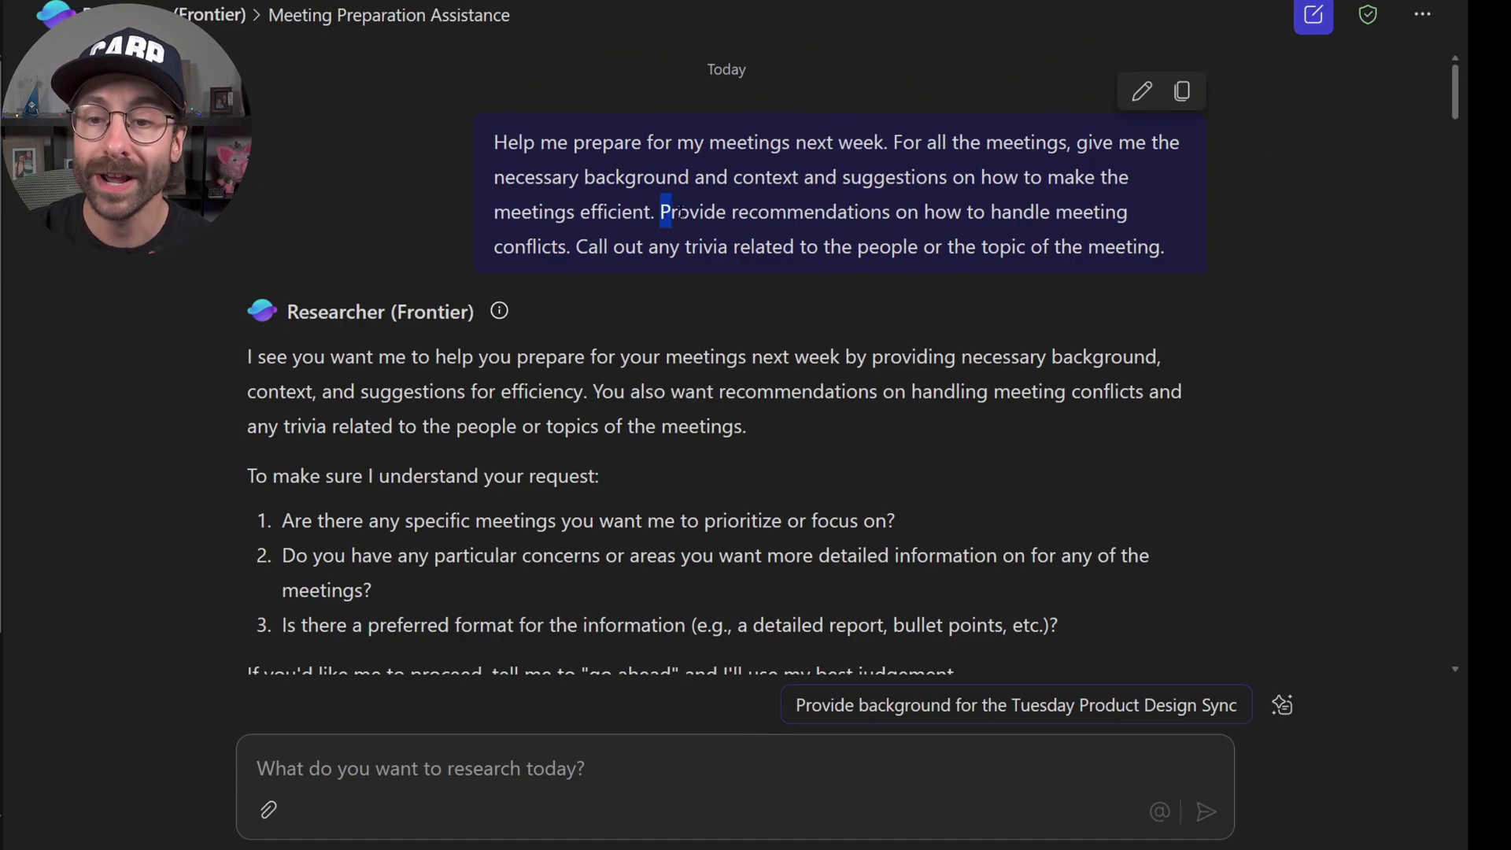
{"action": "left_click_drag", "start_coordinate": [679, 211], "coordinate": [710, 257]}
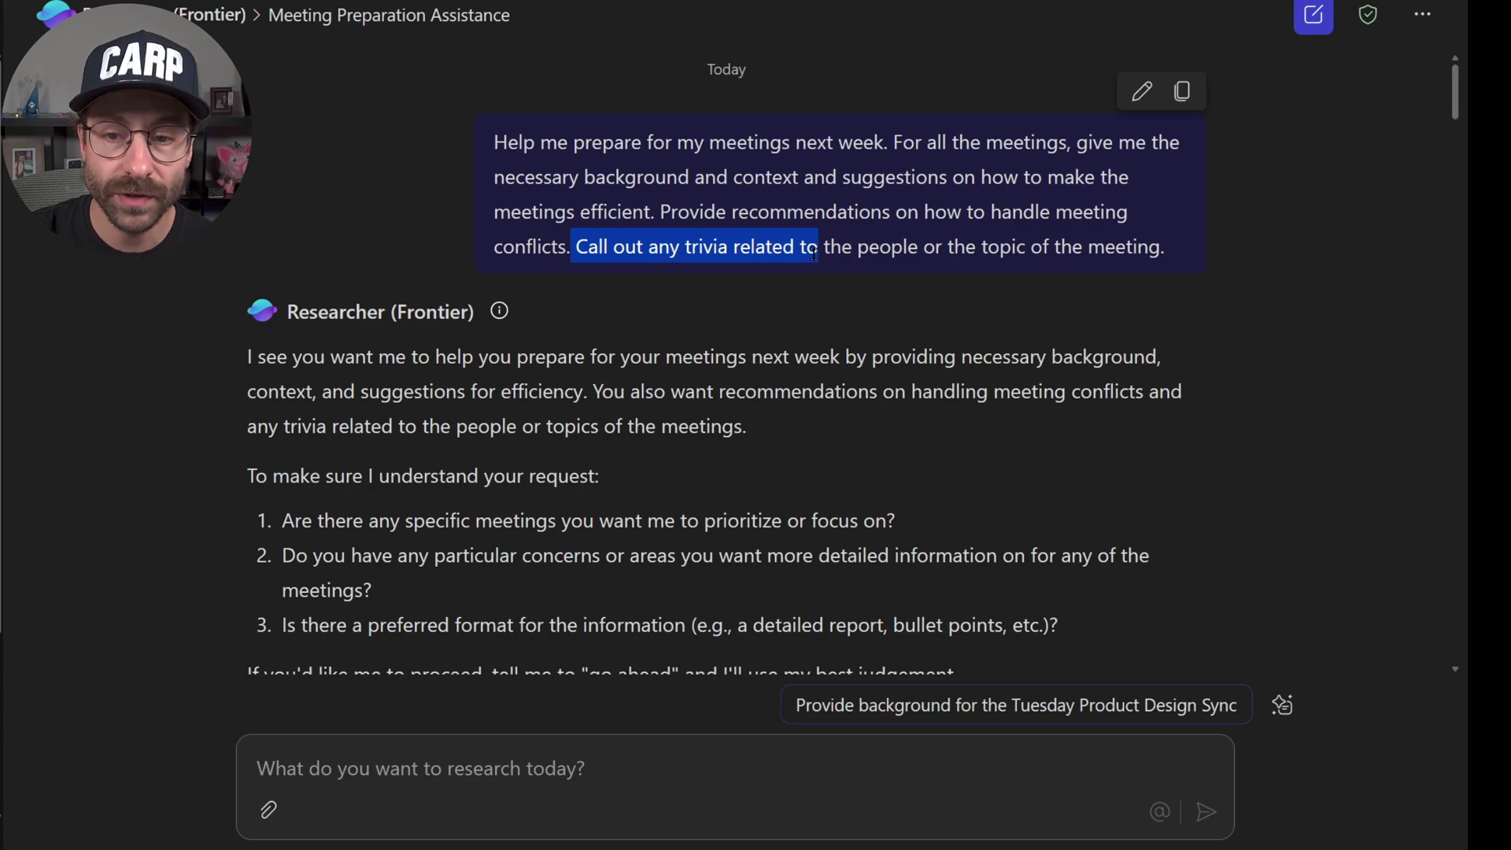
{"action": "left_click_drag", "start_coordinate": [814, 254], "coordinate": [1155, 251]}
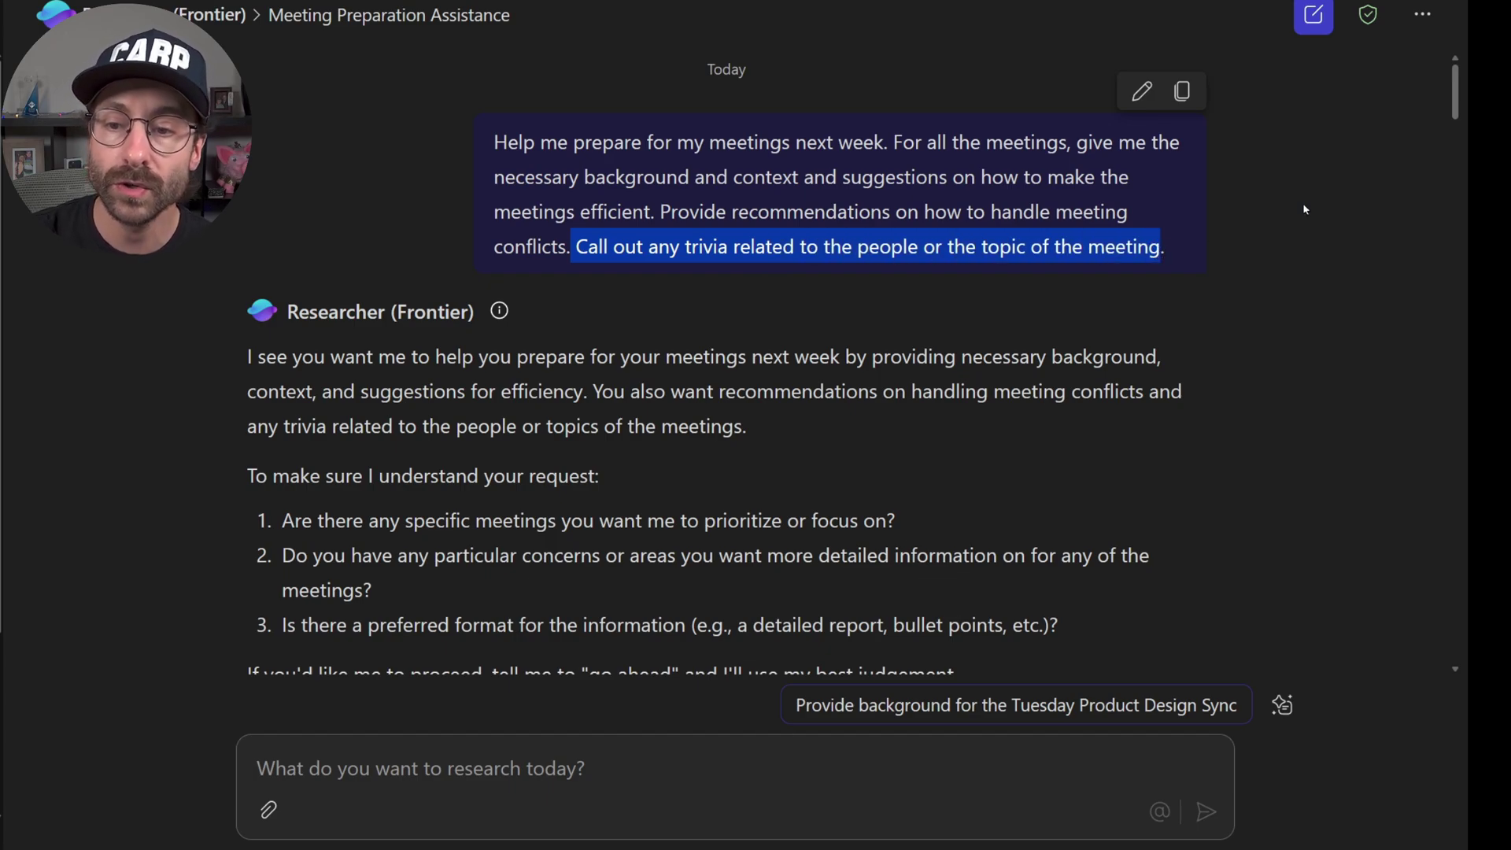
{"action": "left_click_drag", "start_coordinate": [1446, 97], "coordinate": [1448, 439]}
{"action": "scroll", "coordinate": [724, 362], "scroll_direction": "down", "scroll_amount": 3}
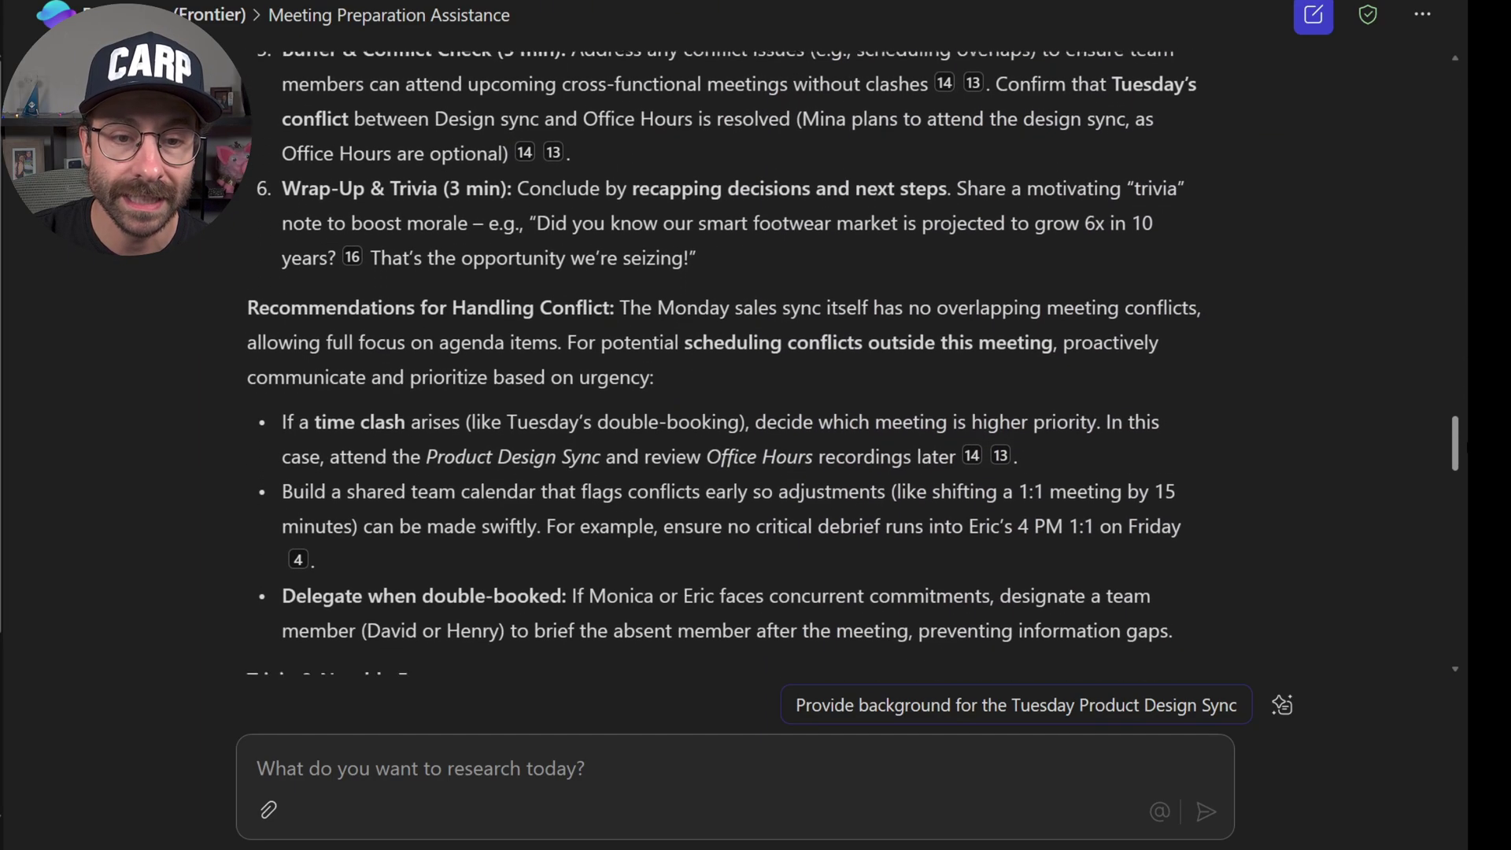
{"action": "scroll", "coordinate": [724, 362], "scroll_direction": "down", "scroll_amount": 2}
{"action": "scroll", "coordinate": [1465, 445], "scroll_direction": "up", "scroll_amount": 3}
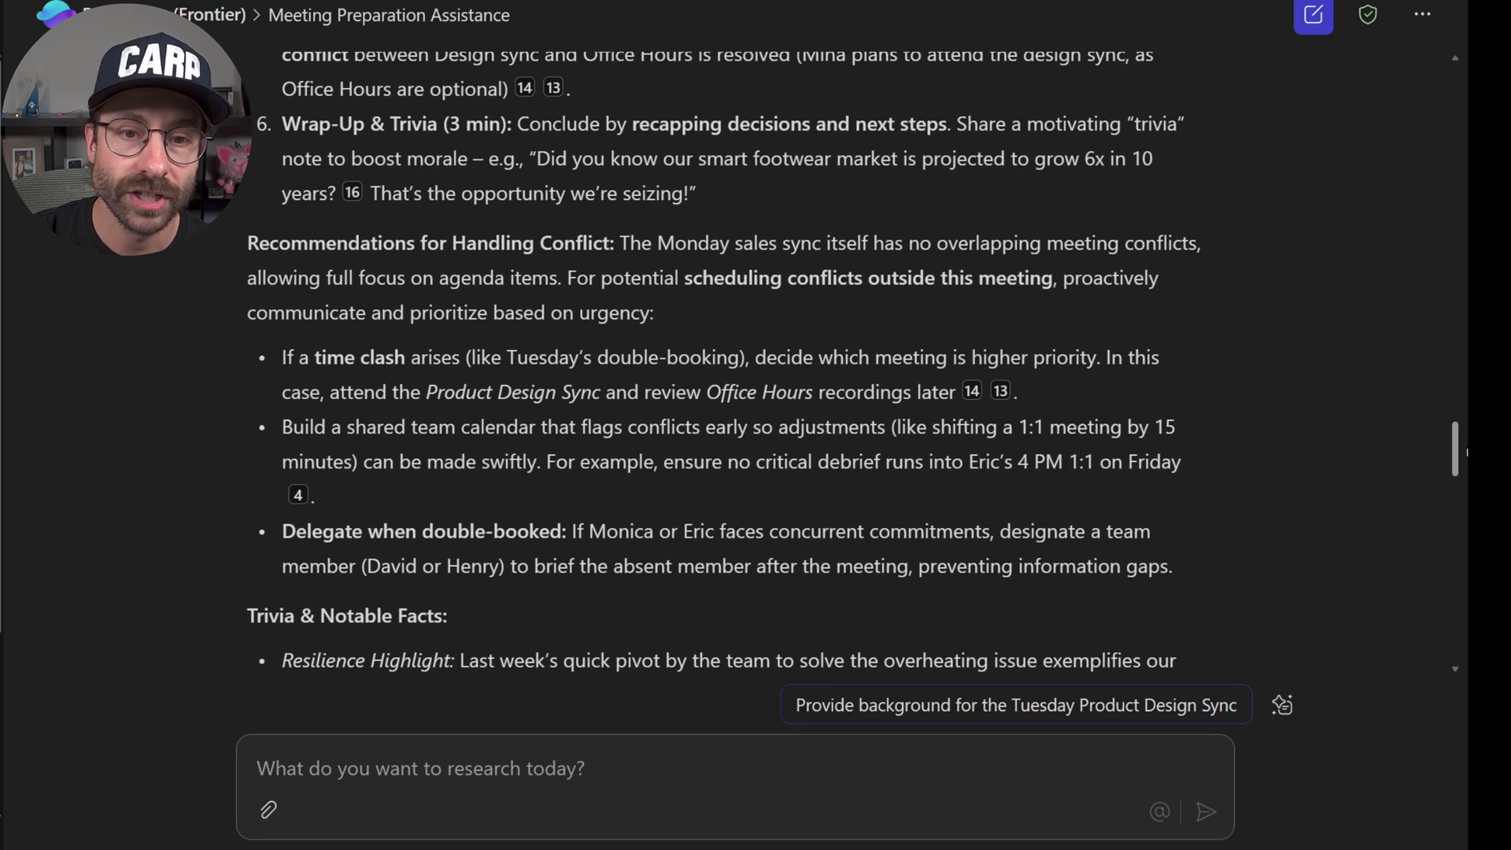
{"action": "left_click_drag", "start_coordinate": [297, 69], "coordinate": [472, 69]}
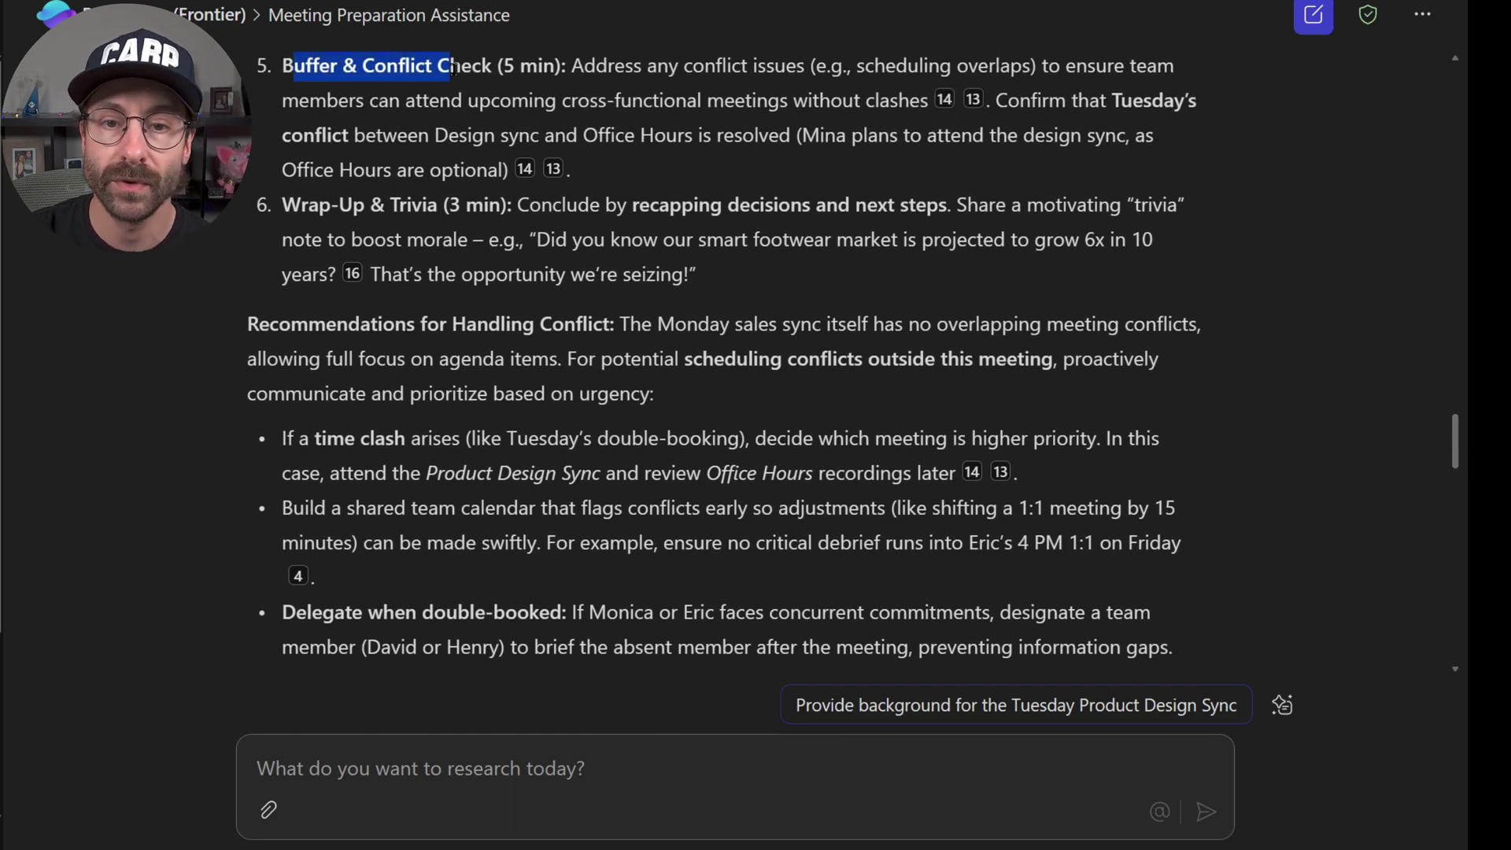
{"action": "scroll", "coordinate": [473, 71], "scroll_direction": "up", "scroll_amount": 6}
{"action": "left_click", "coordinate": [300, 433]}
{"action": "left_click_drag", "start_coordinate": [299, 433], "coordinate": [475, 441]}
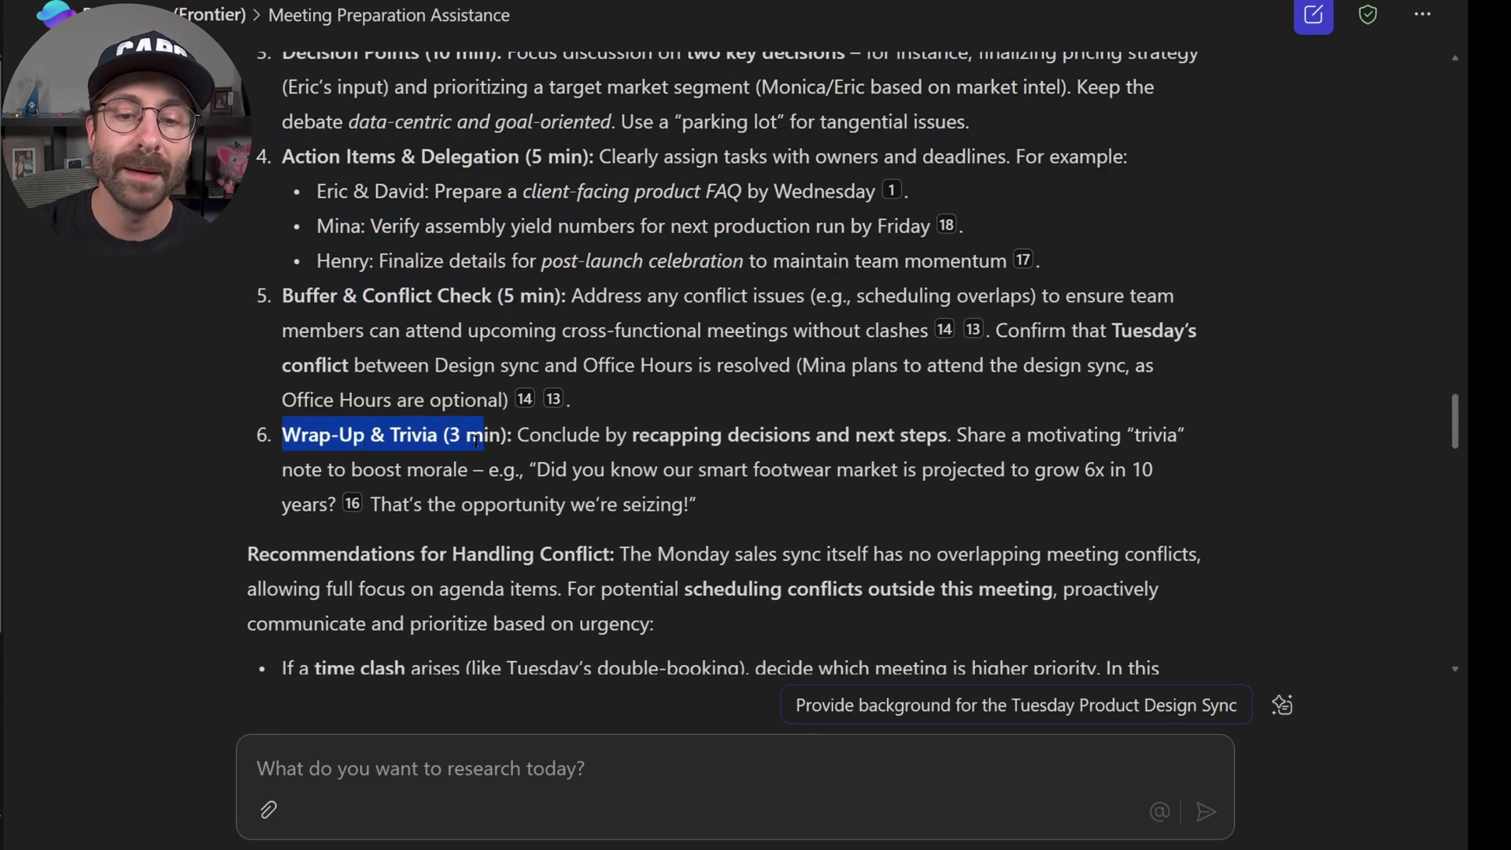
{"action": "scroll", "coordinate": [419, 336], "scroll_direction": "down", "scroll_amount": 5}
{"action": "left_click_drag", "start_coordinate": [247, 341], "coordinate": [620, 341]}
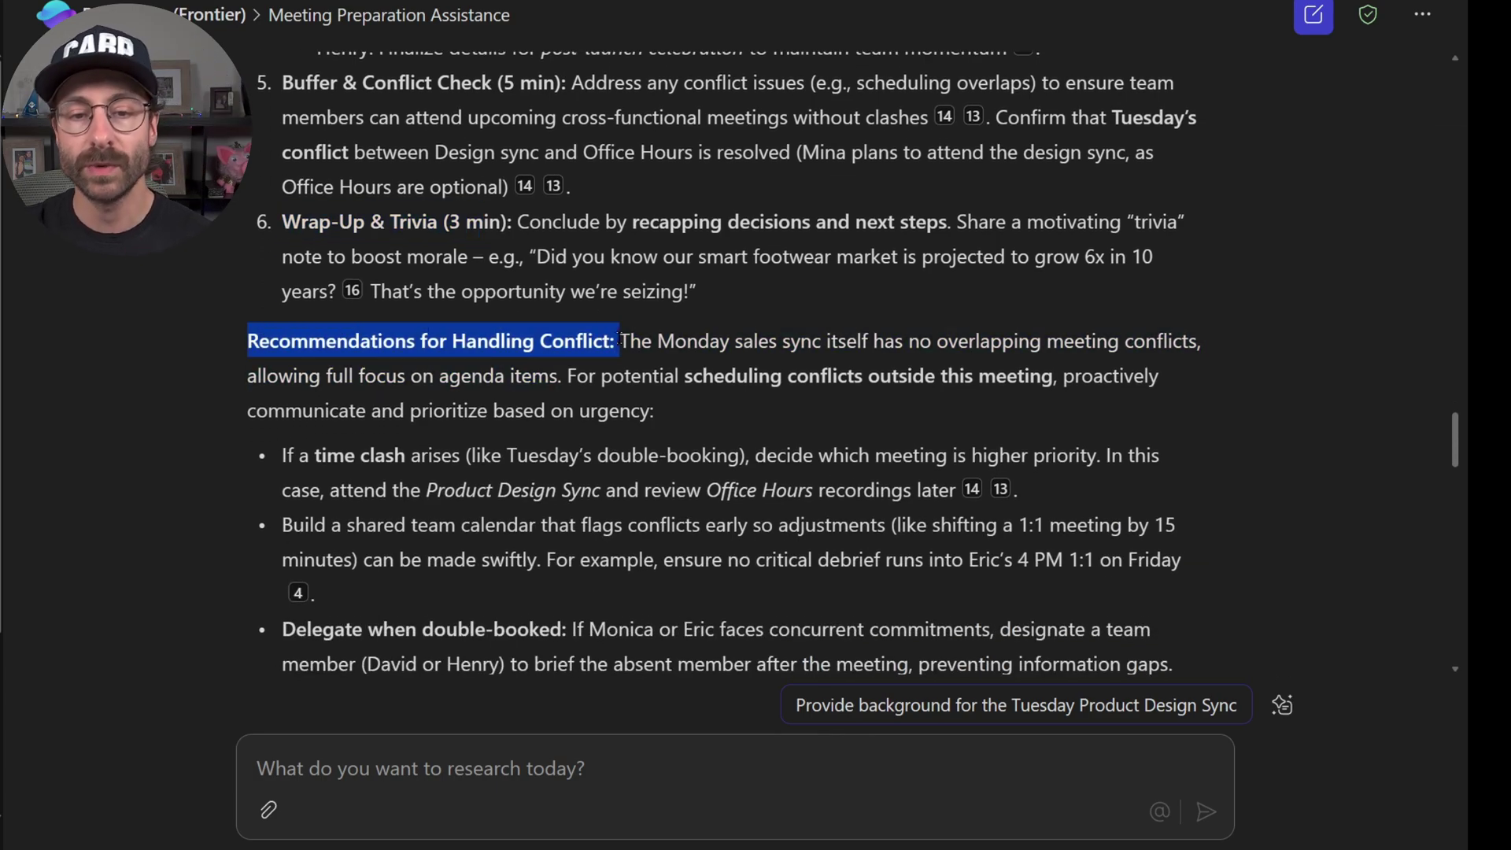
{"action": "scroll", "coordinate": [620, 268], "scroll_direction": "down", "scroll_amount": 3}
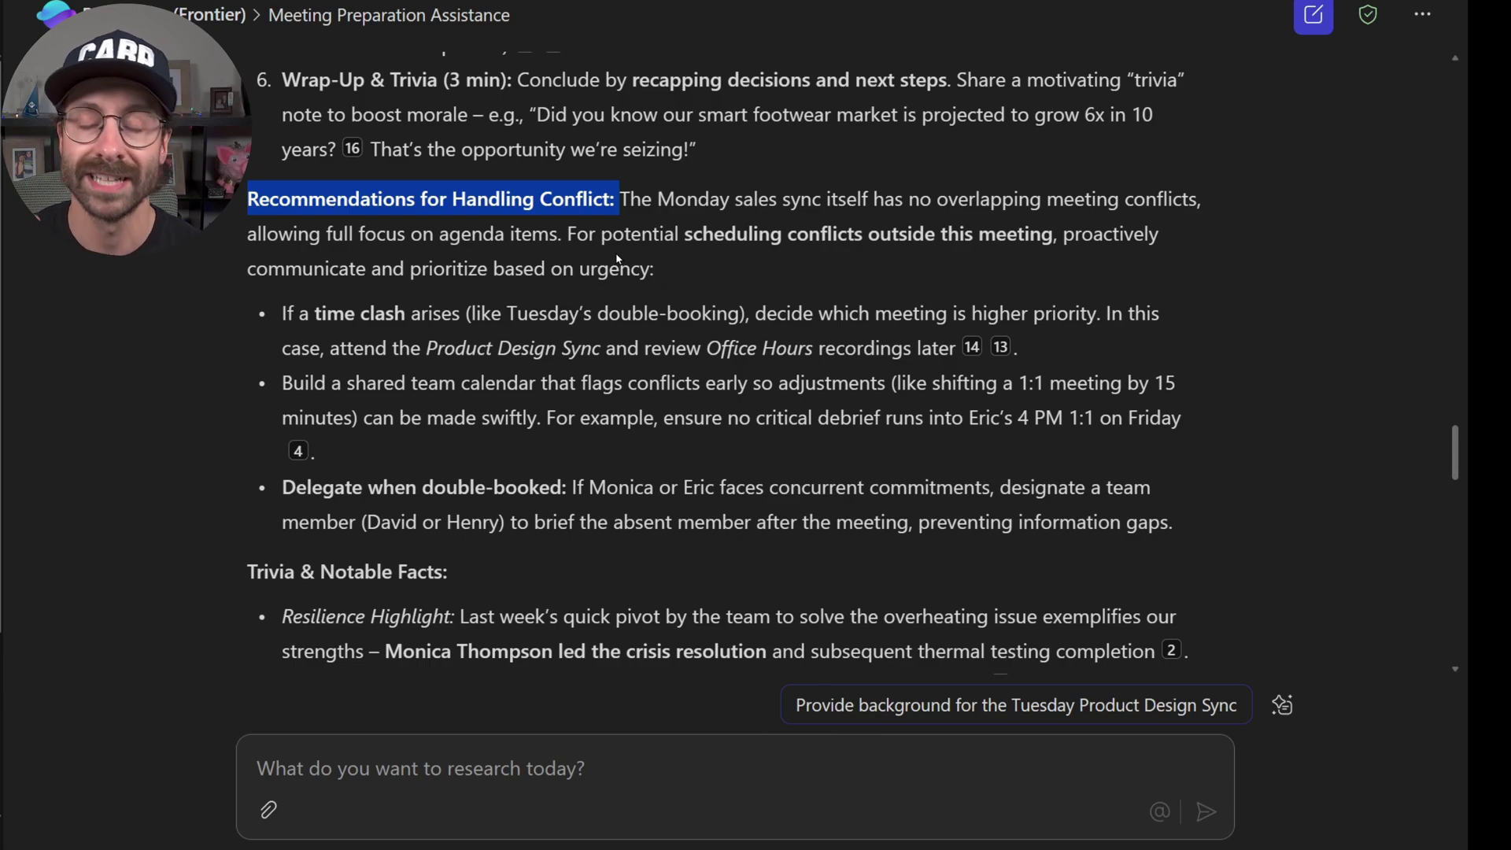
{"action": "scroll", "coordinate": [617, 259], "scroll_direction": "down", "scroll_amount": 12}
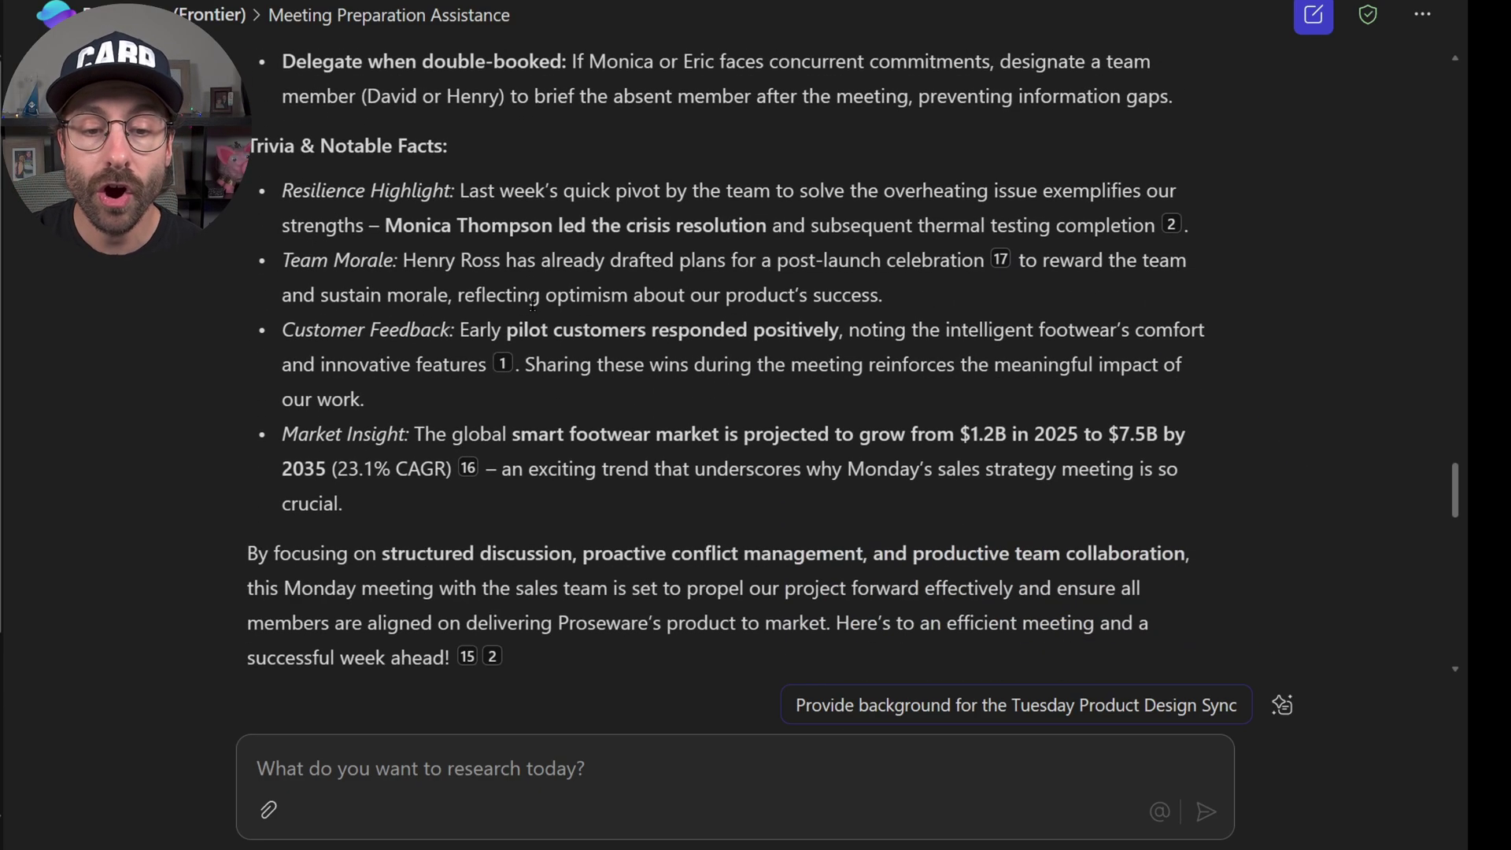
{"action": "scroll", "coordinate": [554, 250], "scroll_direction": "down", "scroll_amount": 3}
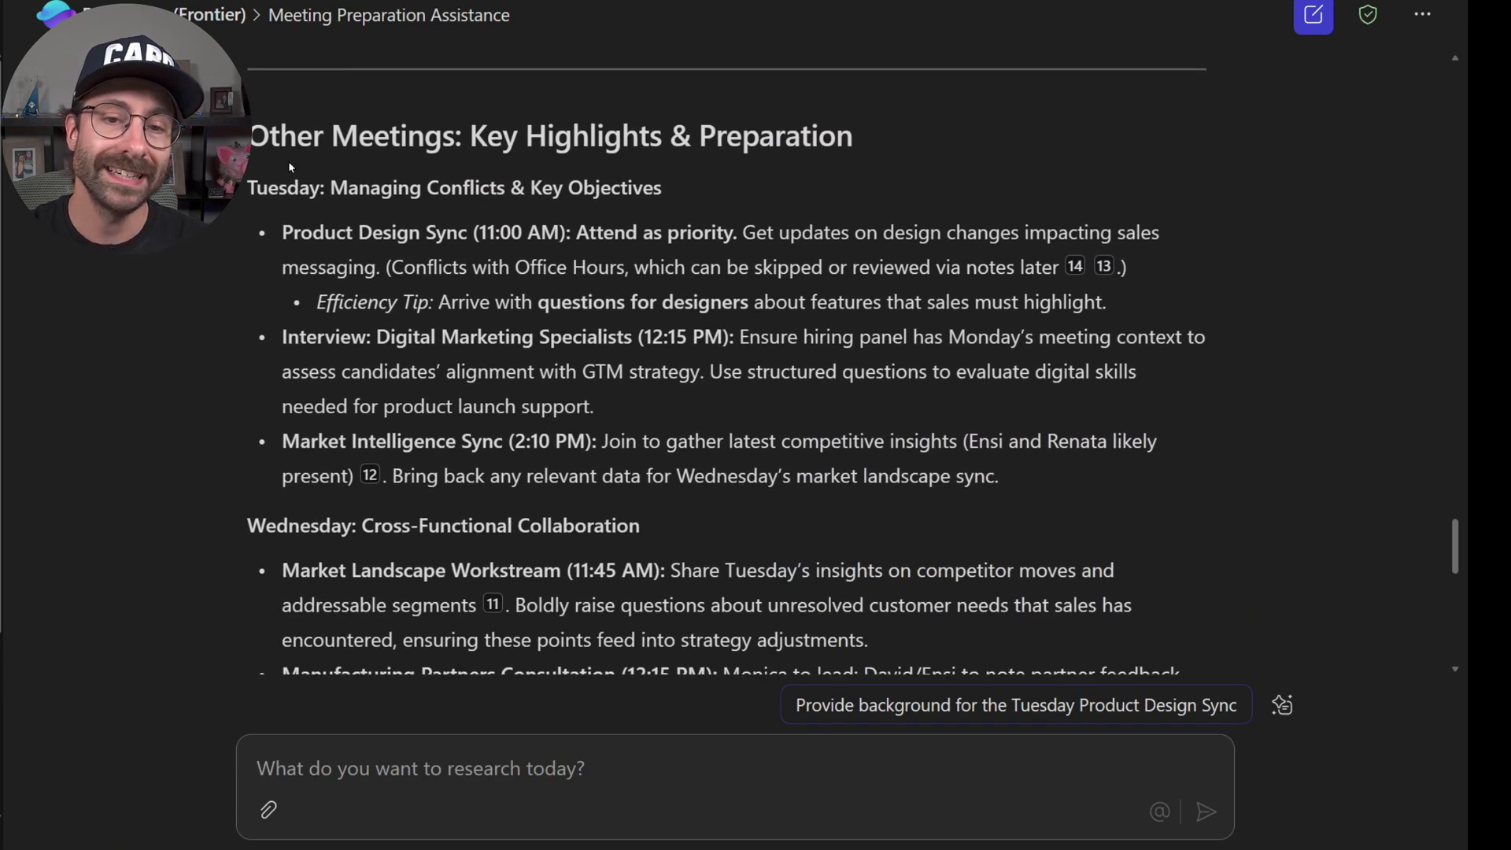
{"action": "left_click_drag", "start_coordinate": [251, 135], "coordinate": [935, 139]}
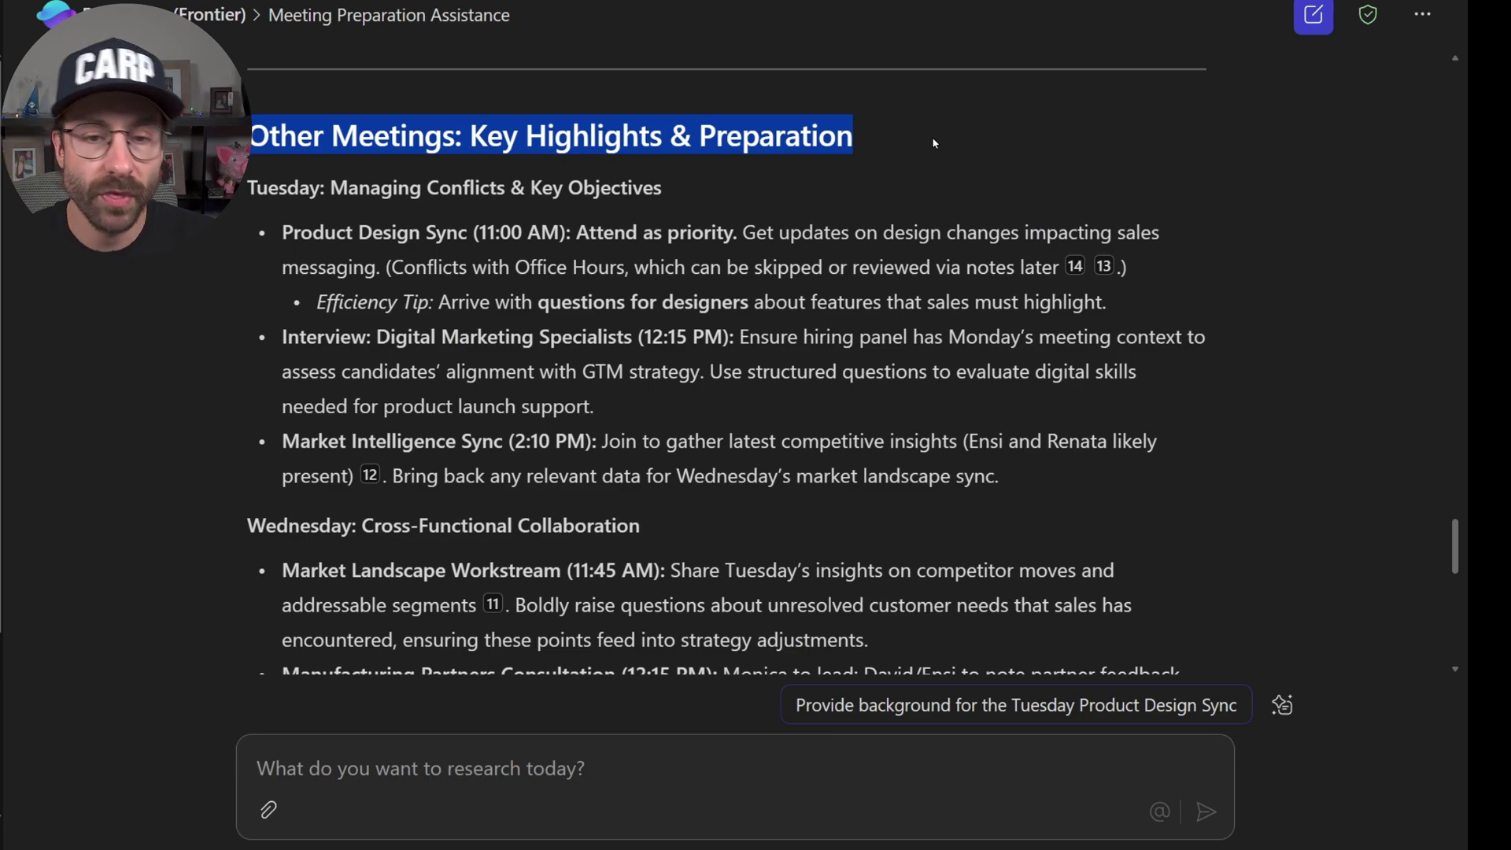
{"action": "left_click_drag", "start_coordinate": [242, 186], "coordinate": [1060, 464]}
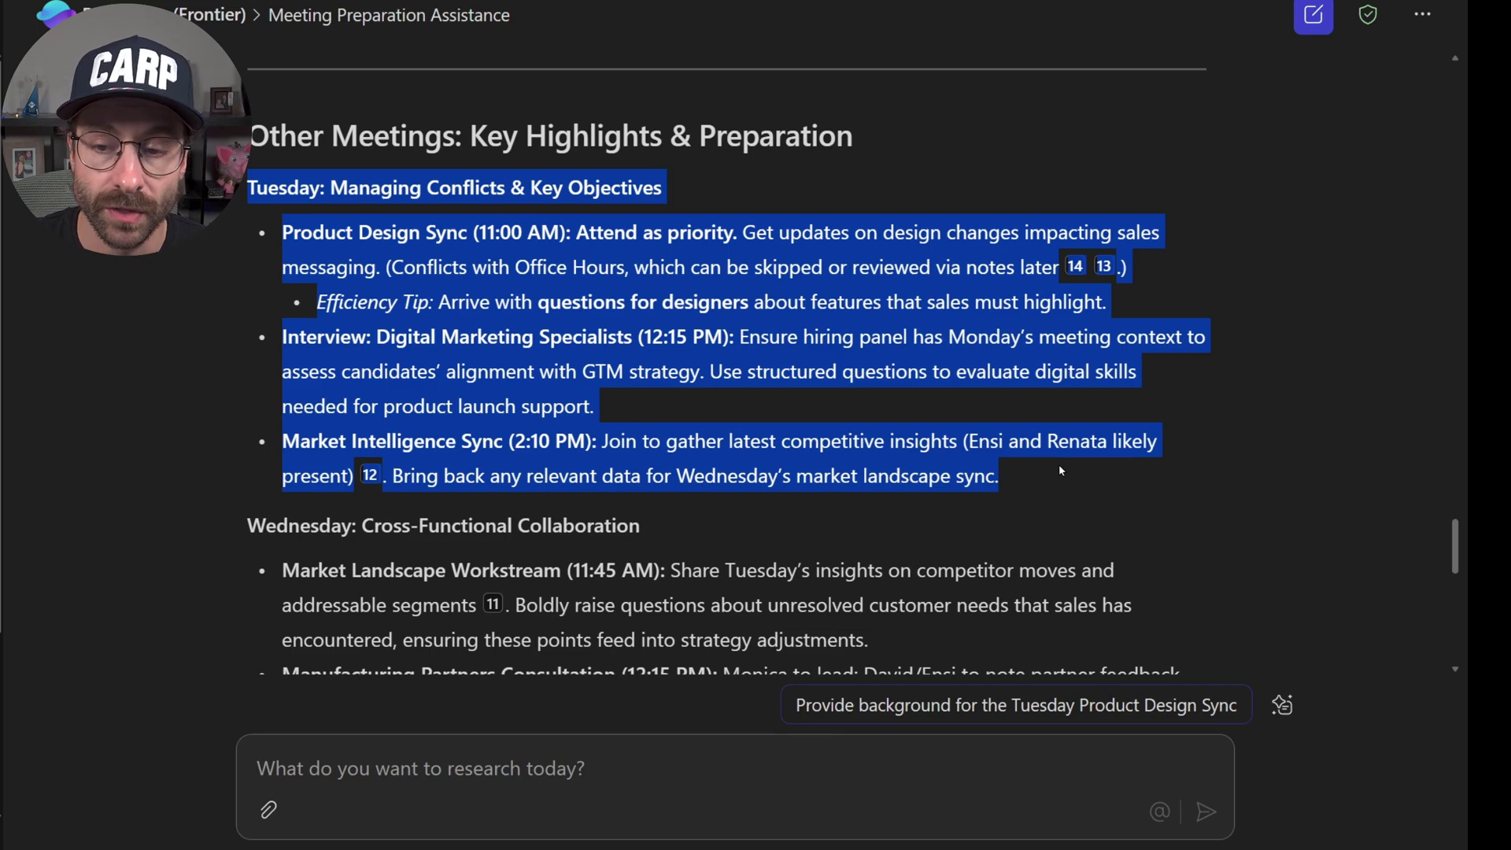
{"action": "left_click", "coordinate": [1060, 465]}
{"action": "scroll", "coordinate": [984, 415], "scroll_direction": "down", "scroll_amount": 10}
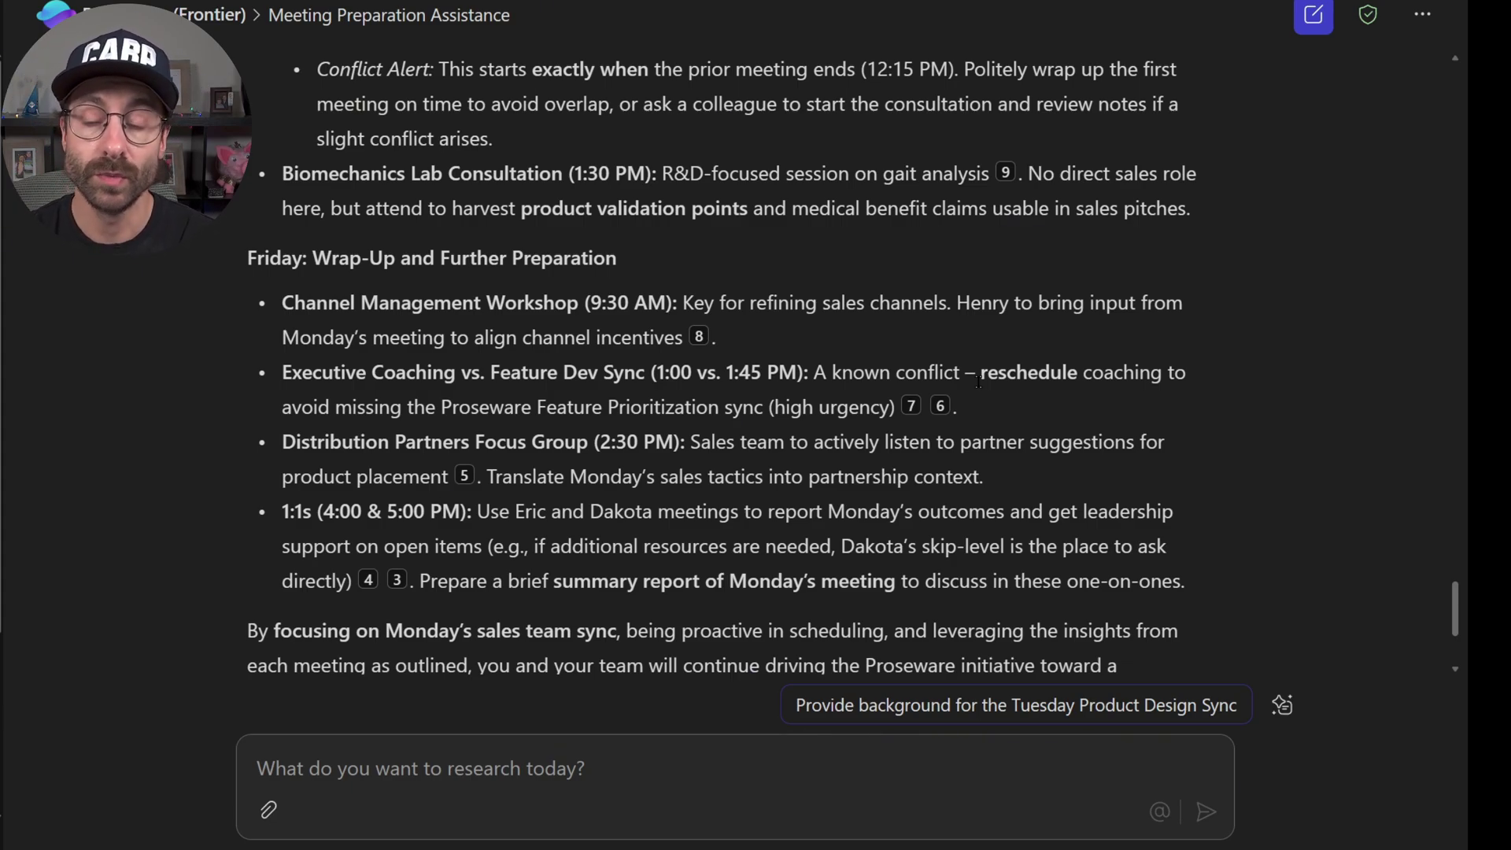
{"action": "scroll", "coordinate": [921, 323], "scroll_direction": "down", "scroll_amount": 5}
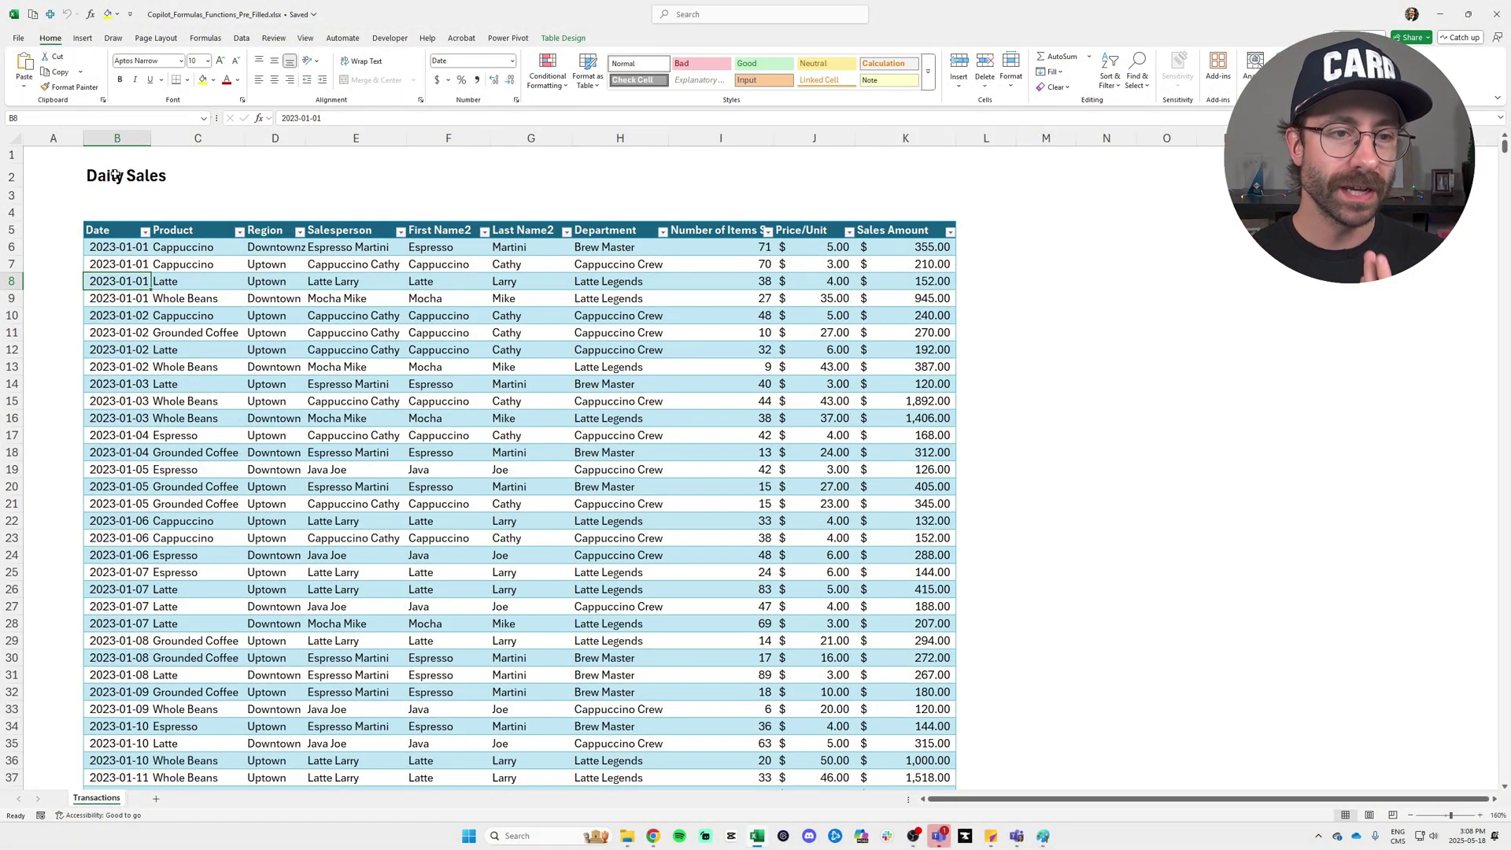
- Jump to the Daily Sales table's last row (2024-12-31) and open Copilot beside it
{"action": "left_click_drag", "start_coordinate": [118, 175], "coordinate": [276, 175]}
{"action": "left_click", "coordinate": [356, 367]}
{"action": "left_click", "coordinate": [190, 316]}
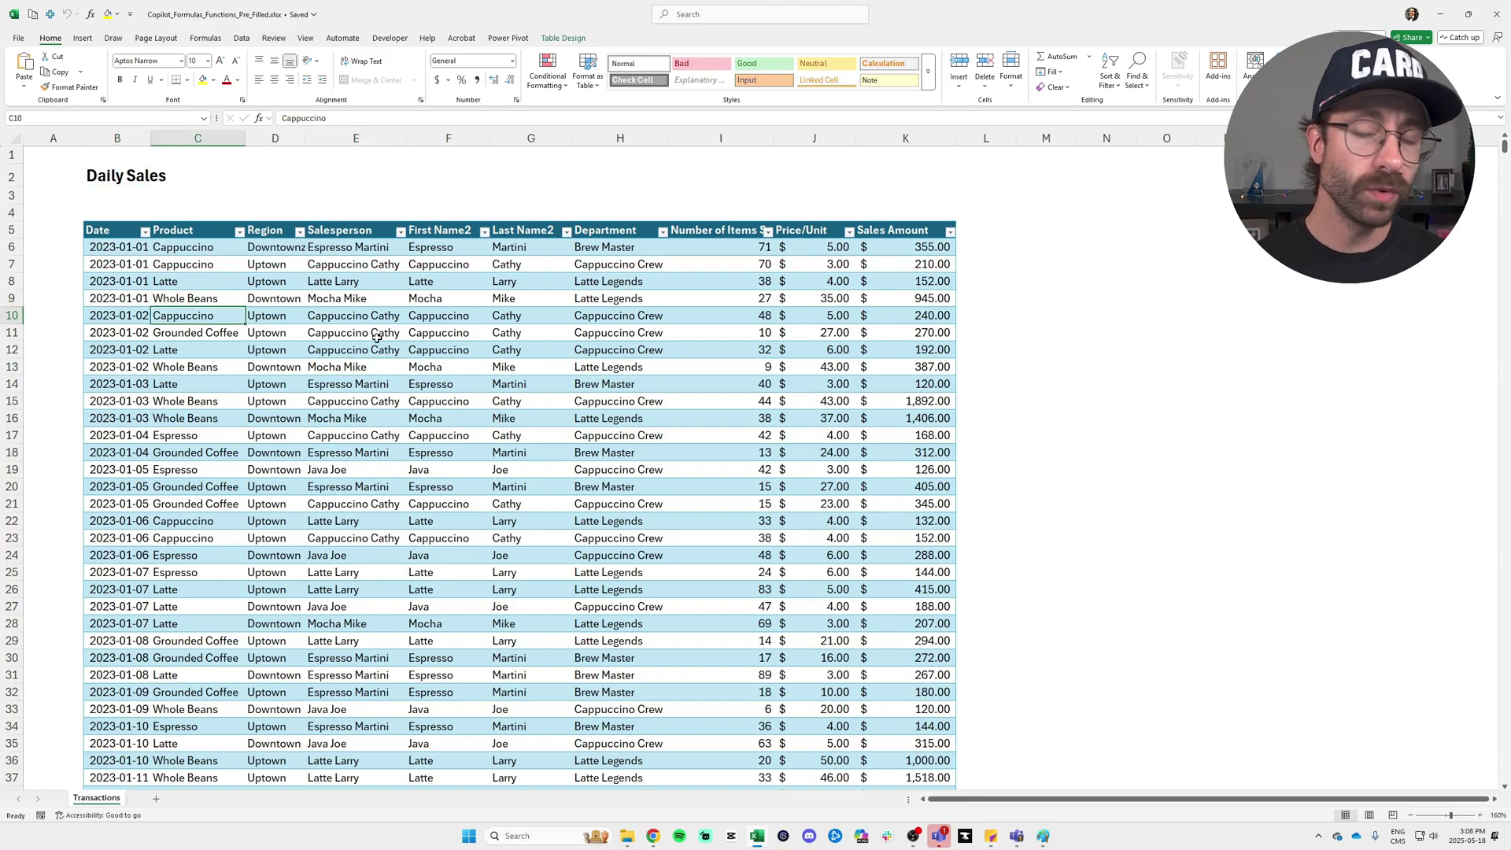
{"action": "key", "text": "ctrl+Down"}
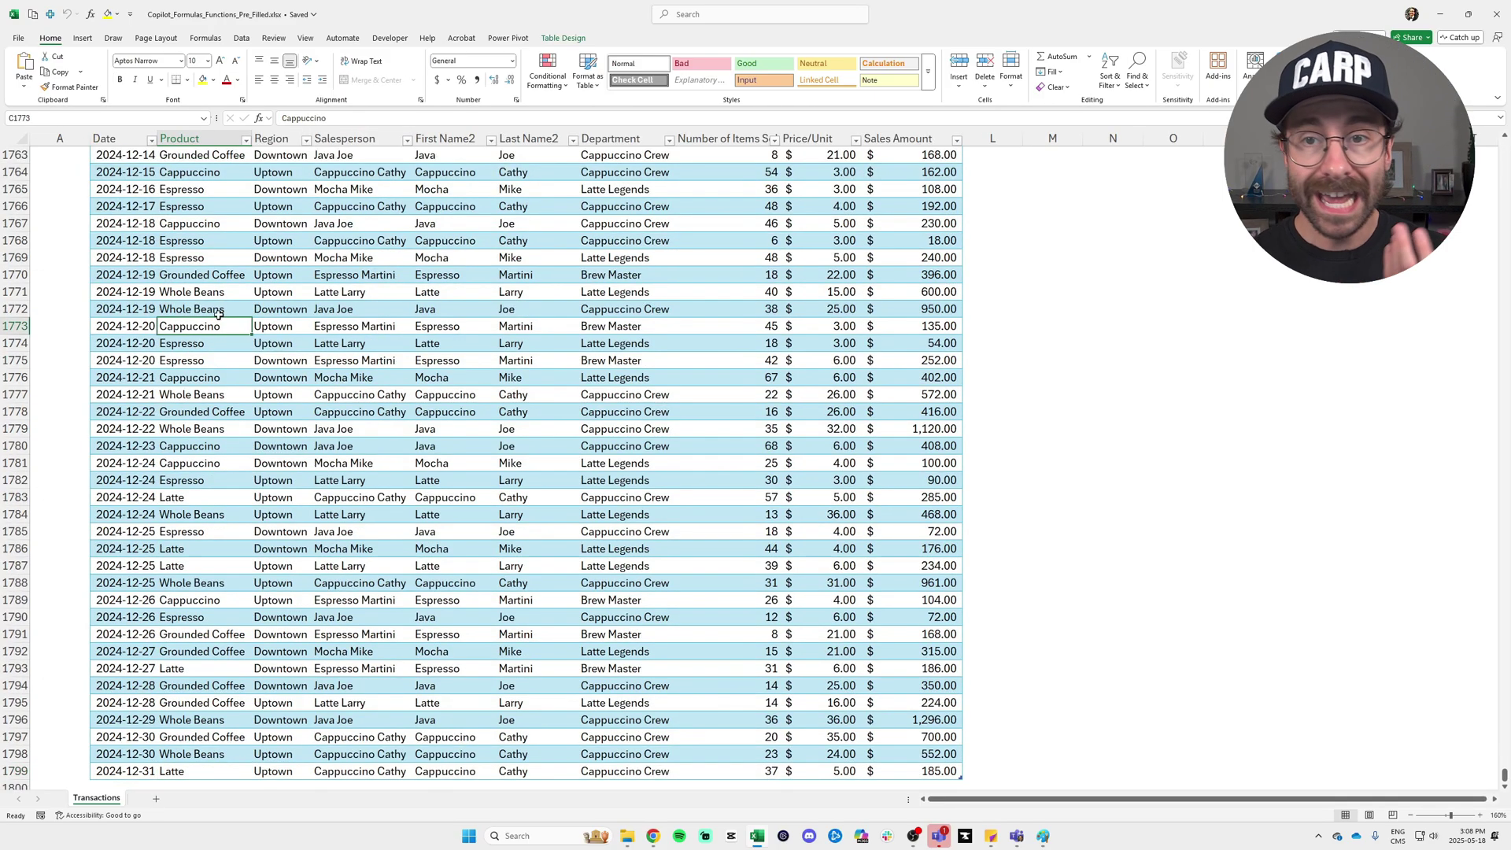
{"action": "left_click", "coordinate": [1283, 67]}
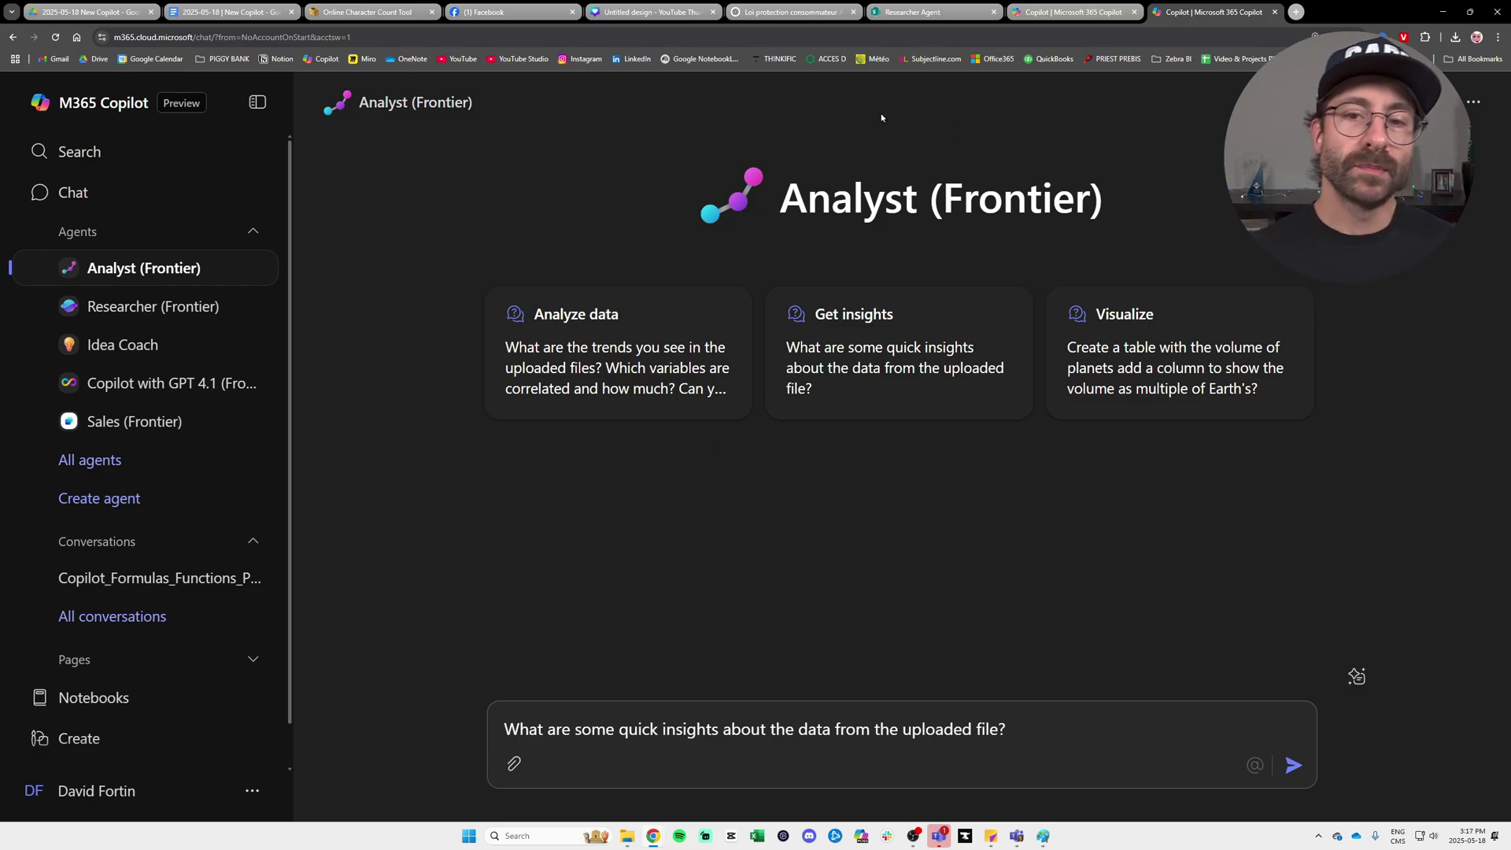
- Upload Copilot_Formulas_Functions_Pre_Filled 2.xlsx to Analyst and send the quick-insights prompt
{"action": "left_click_drag", "start_coordinate": [779, 203], "coordinate": [920, 200]}
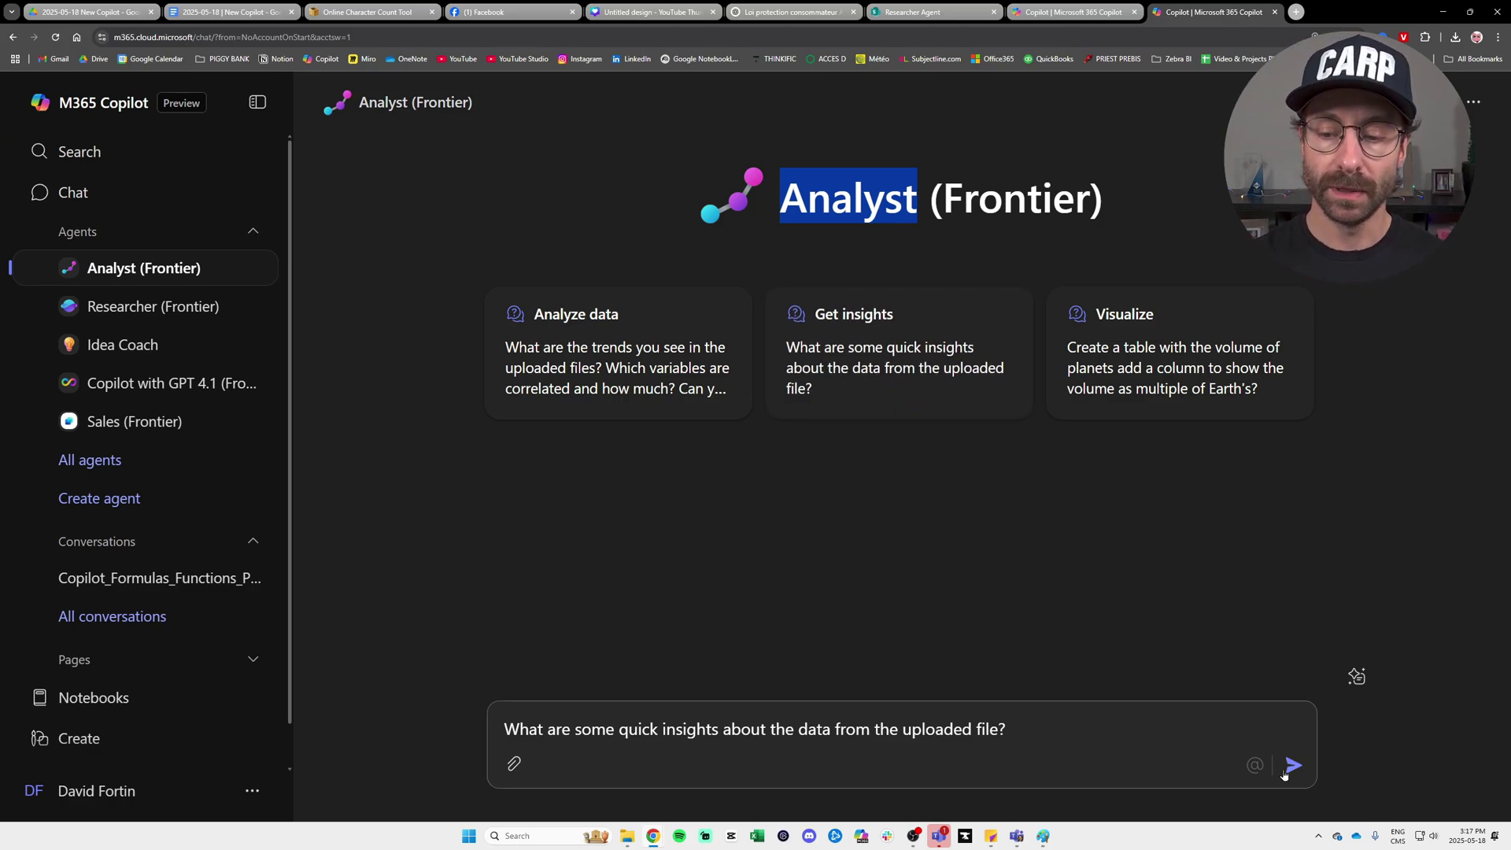
{"action": "left_click", "coordinate": [526, 769]}
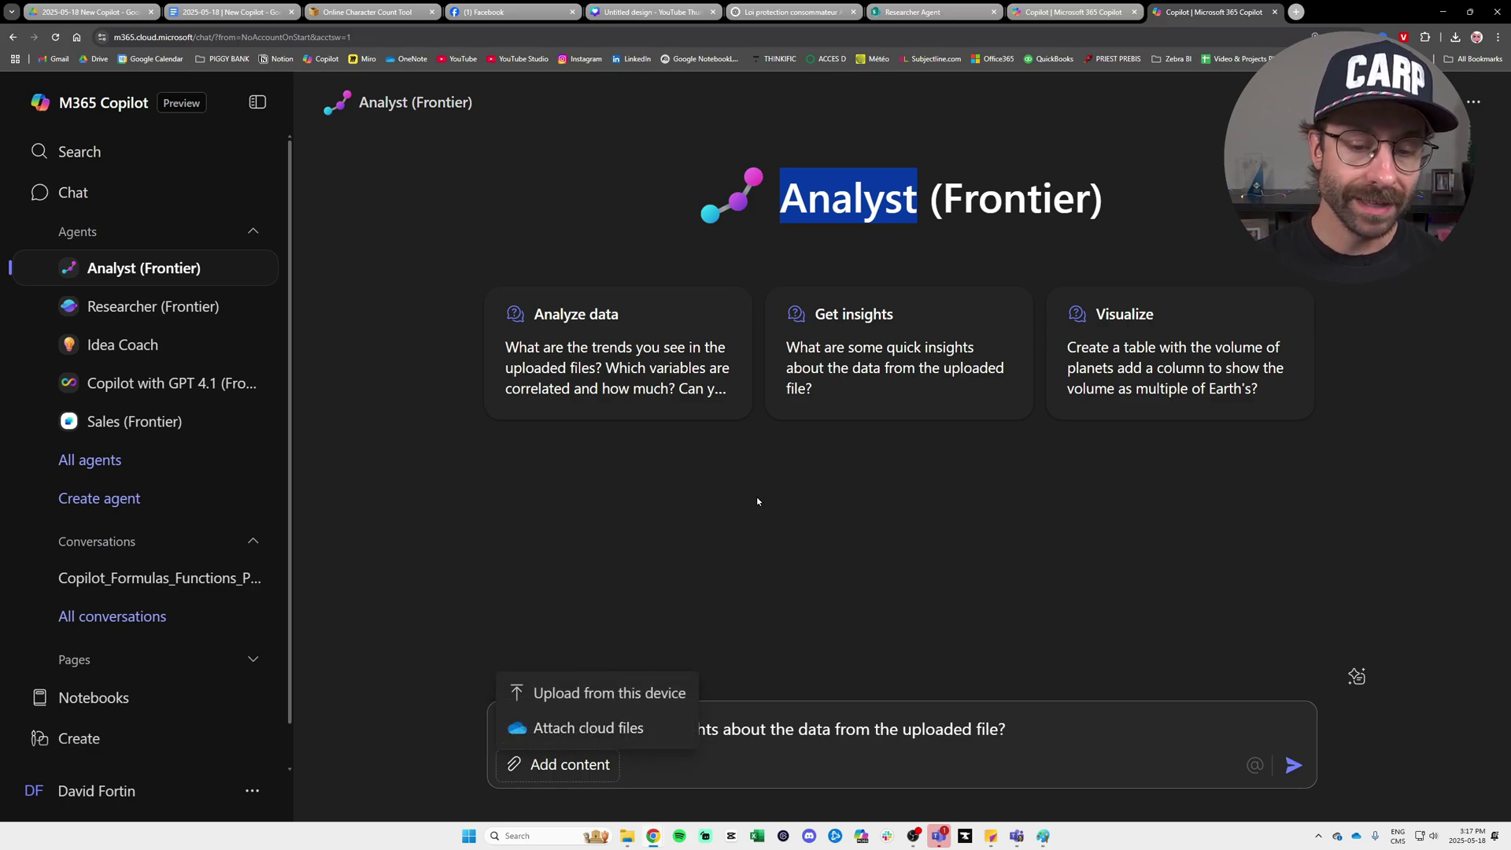
{"action": "left_click", "coordinate": [586, 689]}
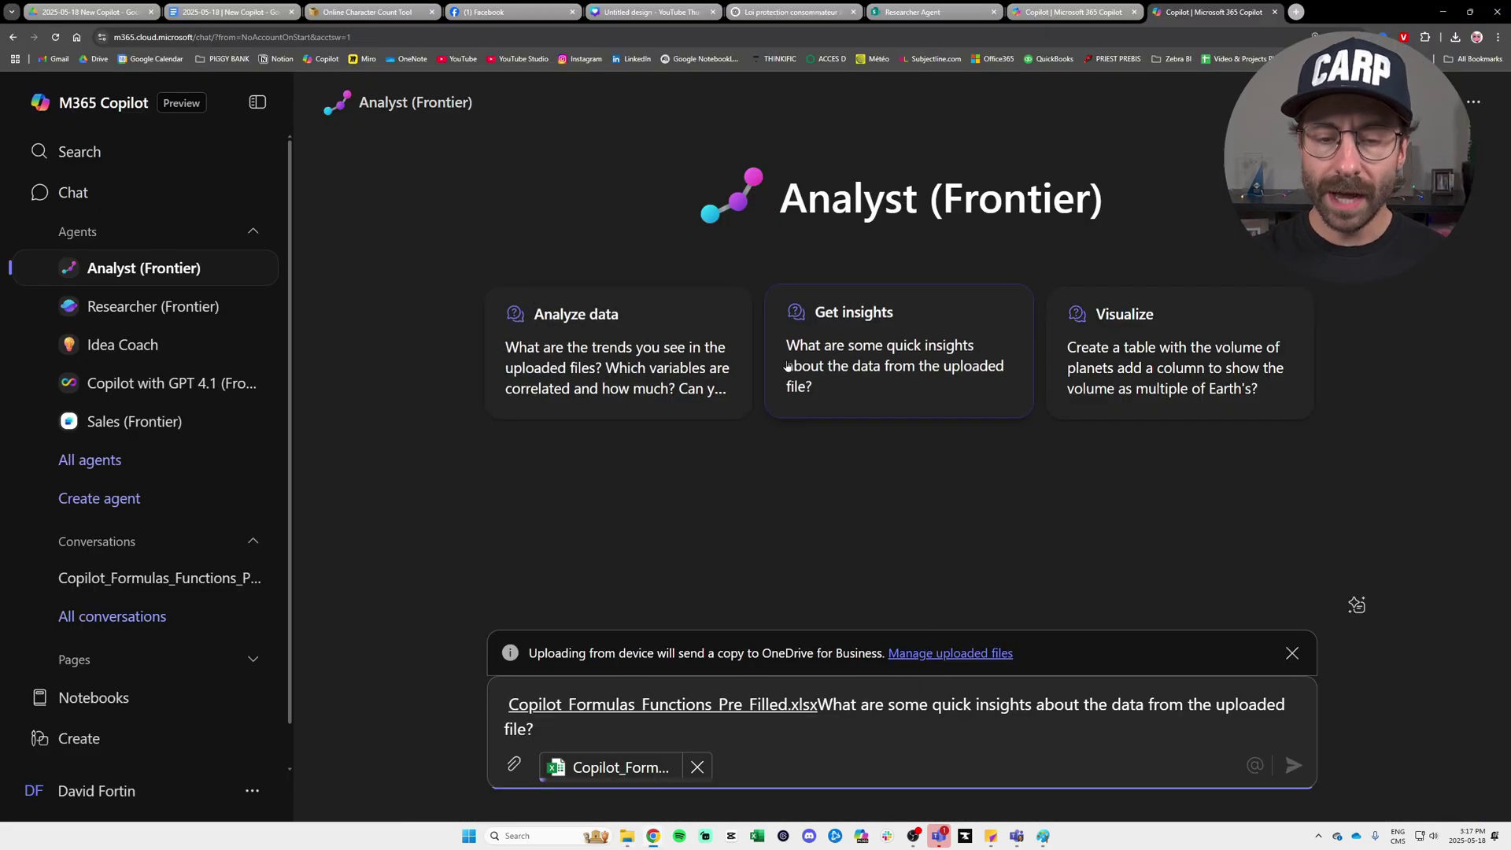
{"action": "left_click", "coordinate": [1295, 767]}
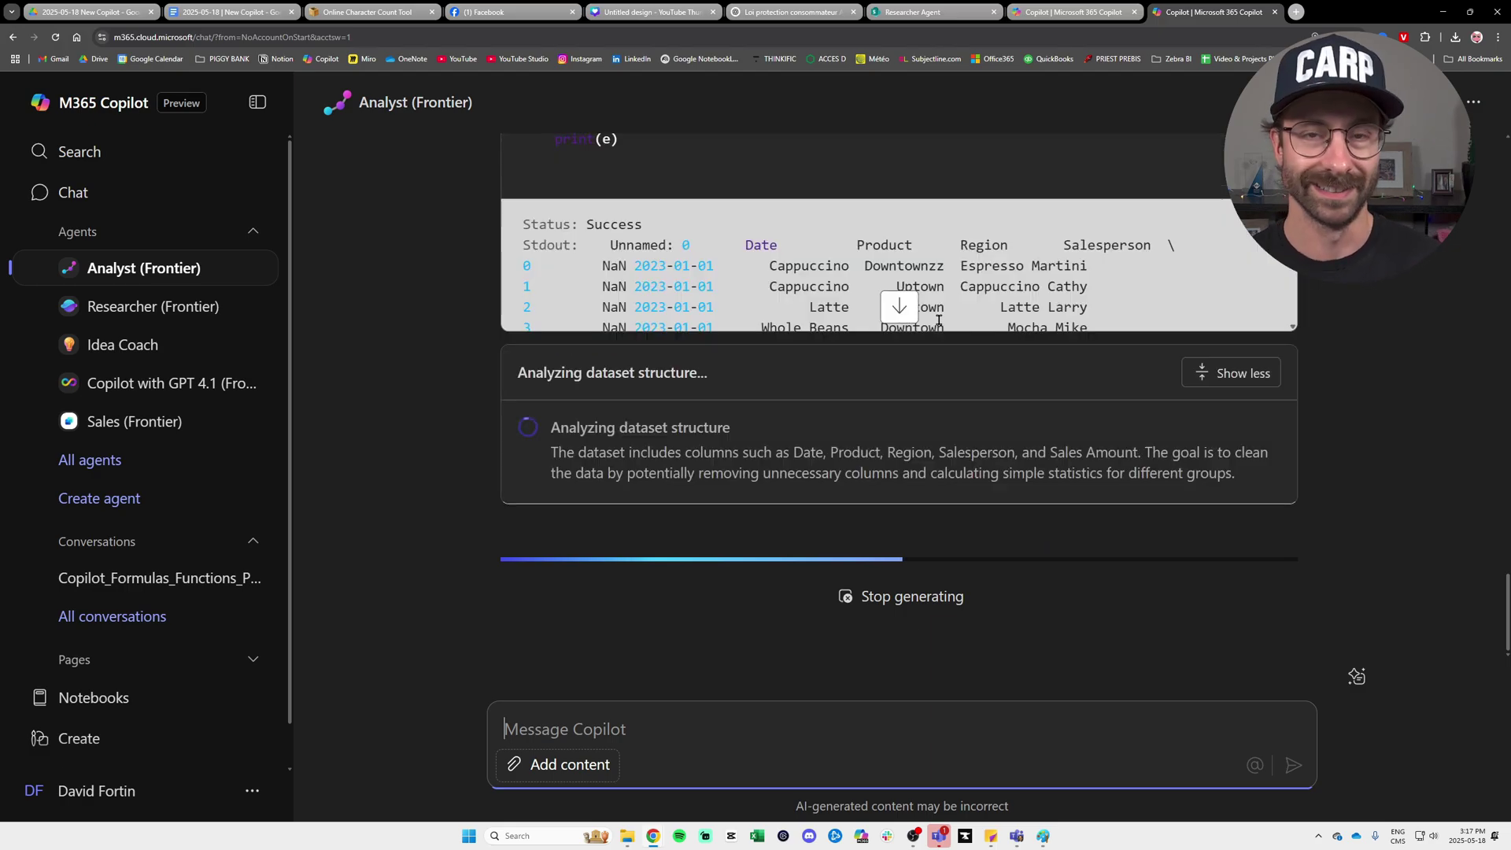
- Read through Analyst's dataset-structure reasoning and Python output down to the quick insights on 1,794 records
{"action": "scroll", "coordinate": [1161, 254], "scroll_direction": "down", "scroll_amount": 5}
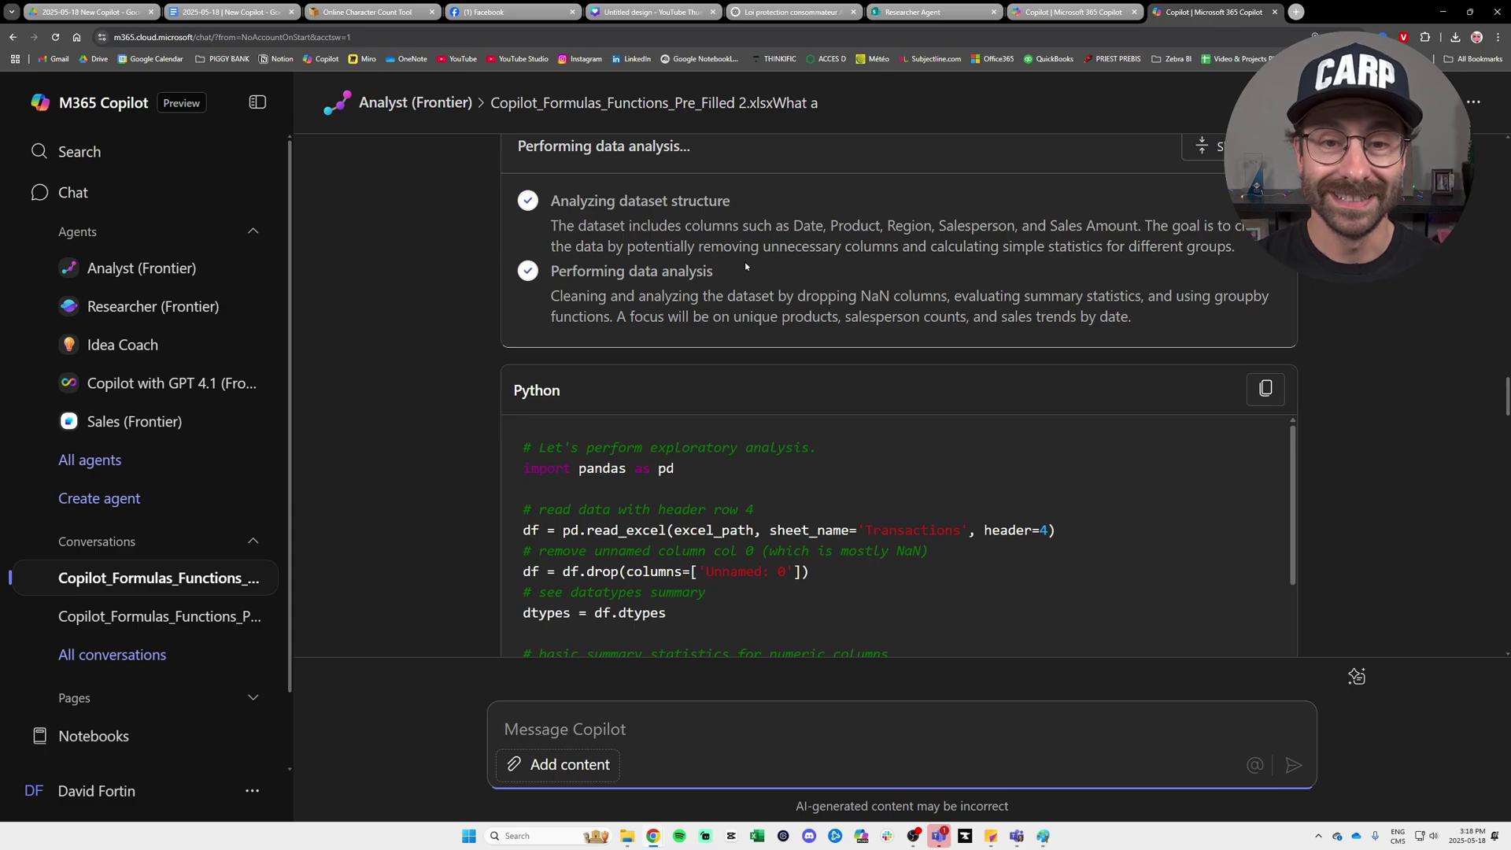
{"action": "left_click_drag", "start_coordinate": [551, 202], "coordinate": [729, 202]}
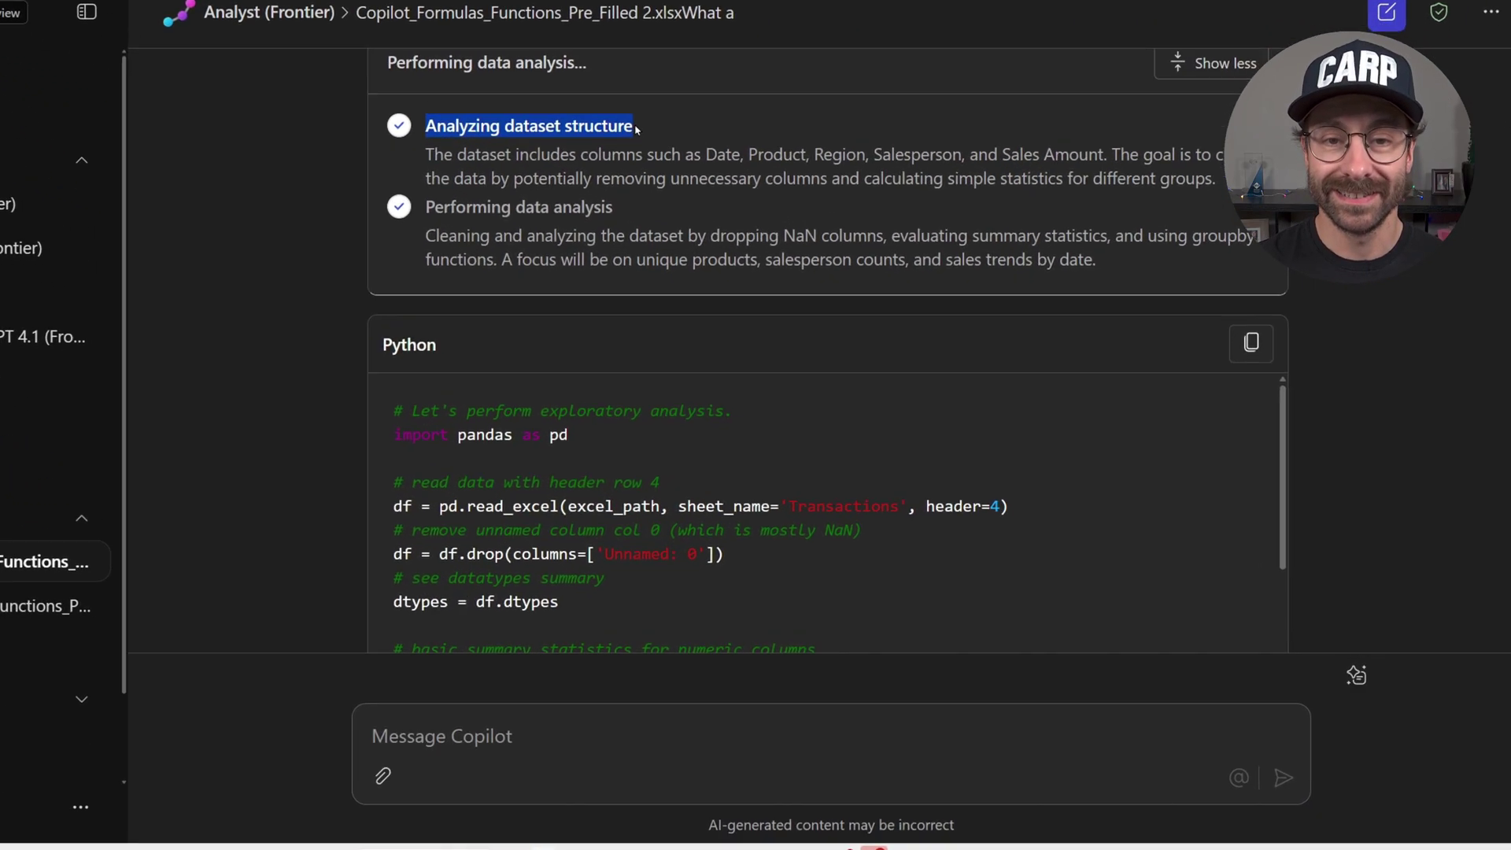
{"action": "left_click_drag", "start_coordinate": [385, 186], "coordinate": [582, 186]}
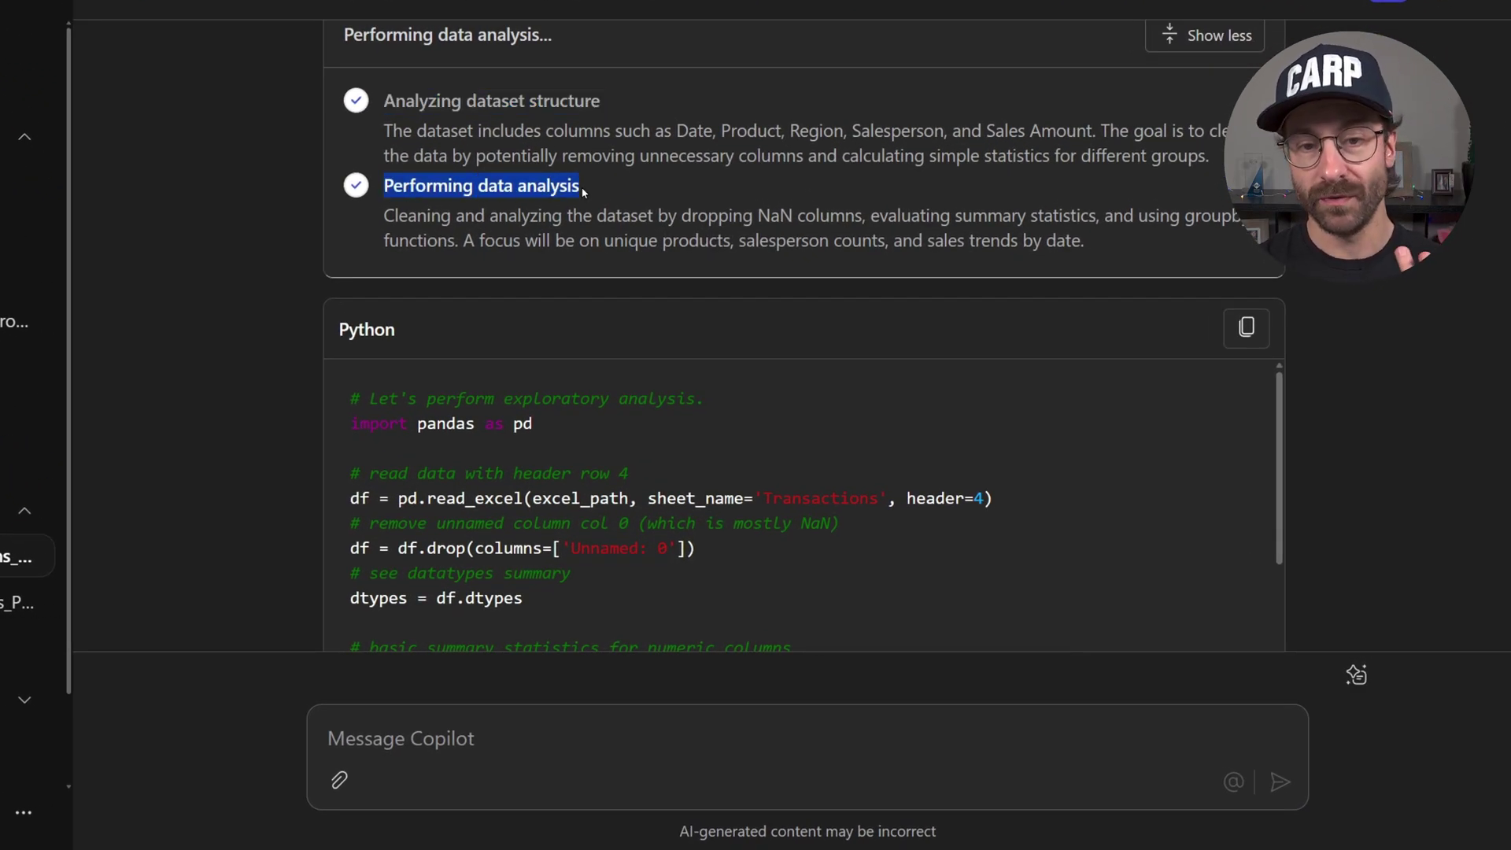
{"action": "scroll", "coordinate": [611, 158], "scroll_direction": "down", "scroll_amount": 5}
{"action": "scroll", "coordinate": [611, 158], "scroll_direction": "down", "scroll_amount": 8}
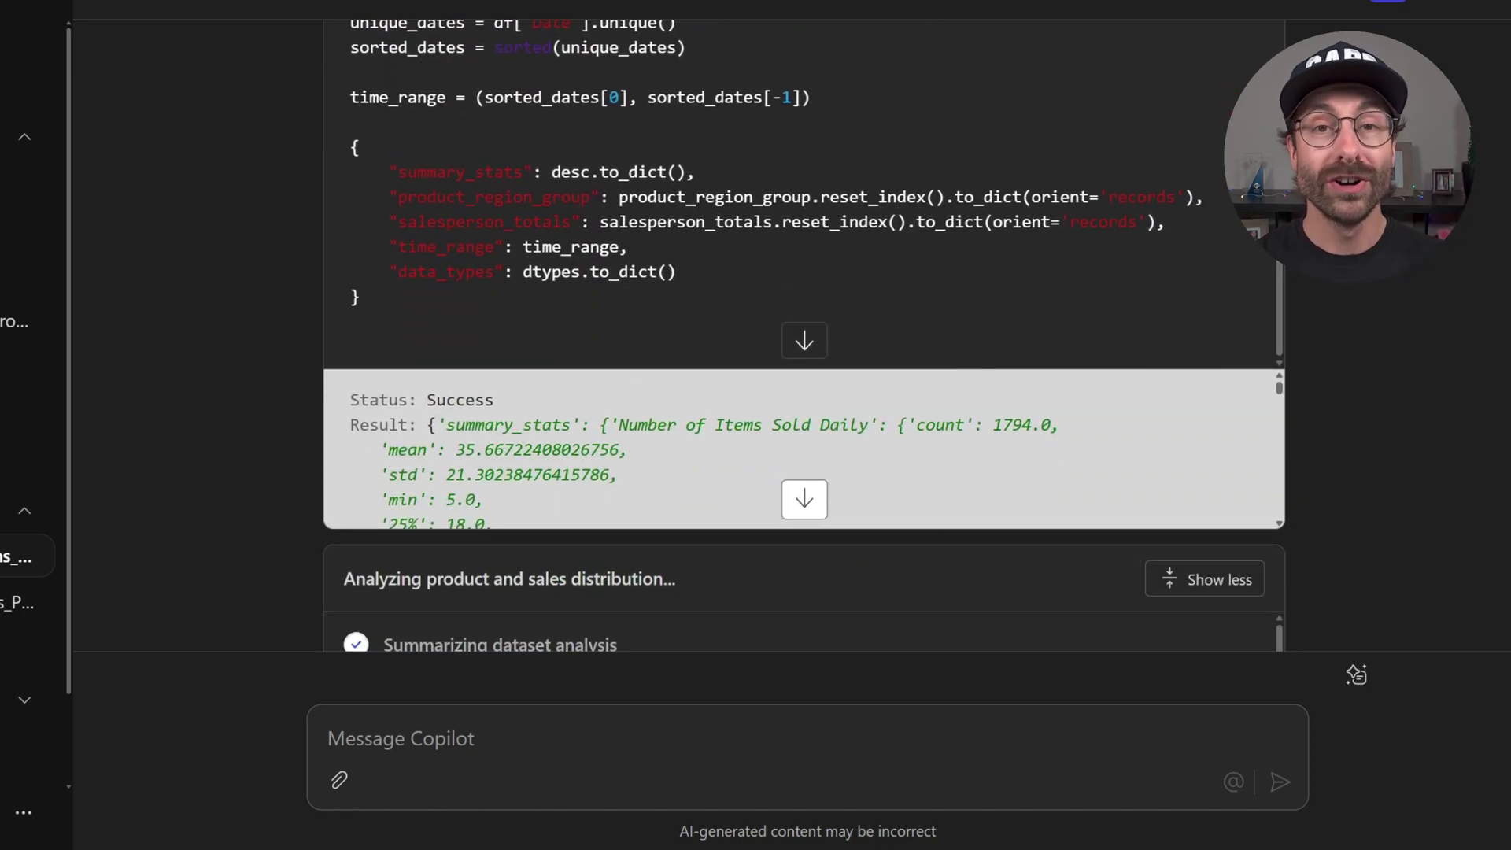
{"action": "scroll", "coordinate": [804, 339], "scroll_direction": "down", "scroll_amount": 3}
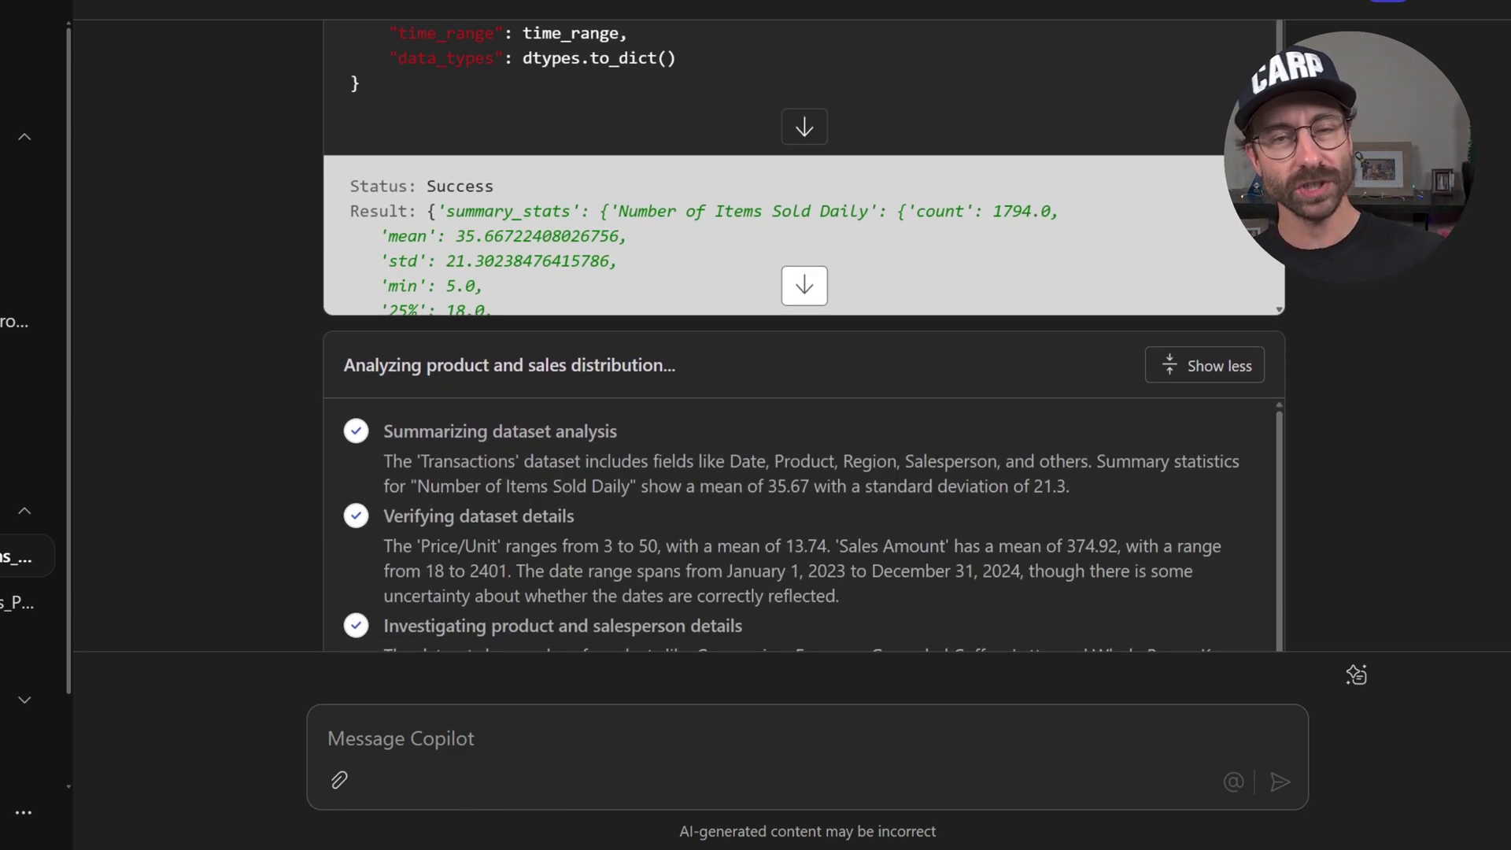
{"action": "scroll", "coordinate": [1324, 371], "scroll_direction": "down", "scroll_amount": 10}
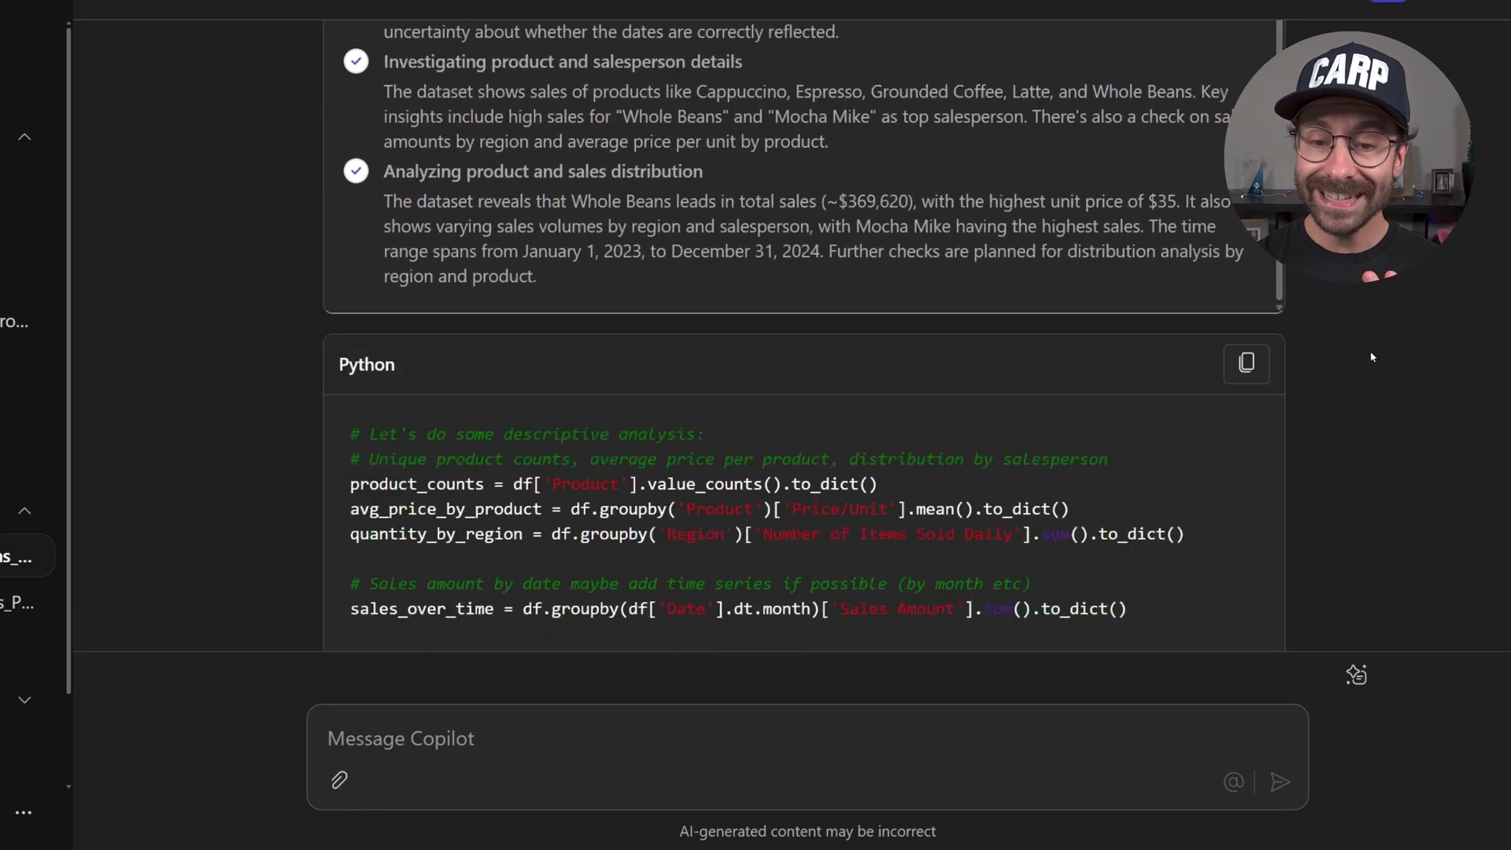
{"action": "scroll", "coordinate": [1337, 303], "scroll_direction": "down", "scroll_amount": 8}
{"action": "scroll", "coordinate": [1180, 291], "scroll_direction": "up", "scroll_amount": 4}
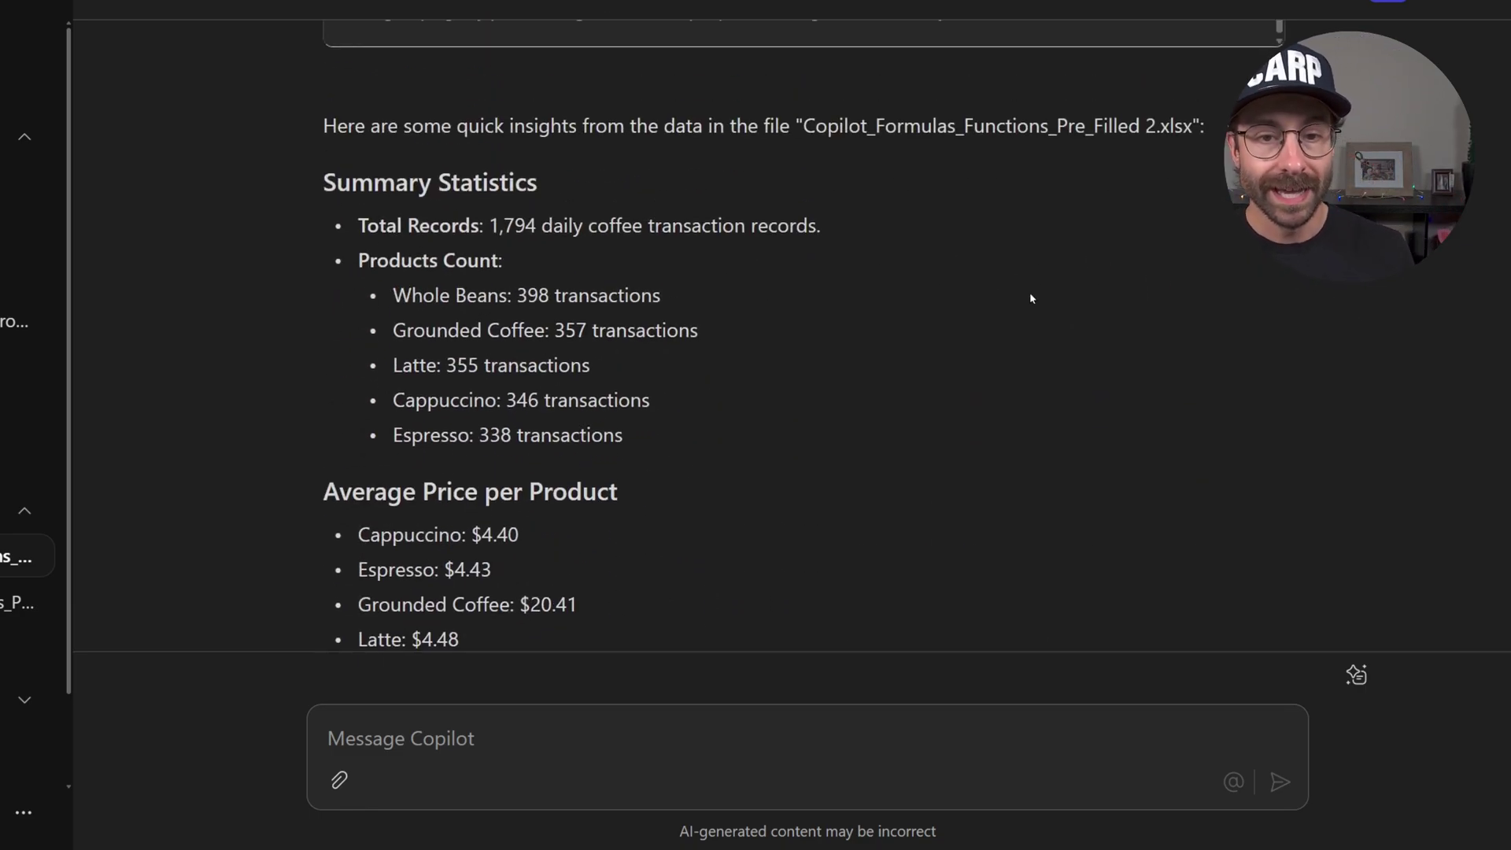
{"action": "left_click_drag", "start_coordinate": [357, 229], "coordinate": [826, 235]}
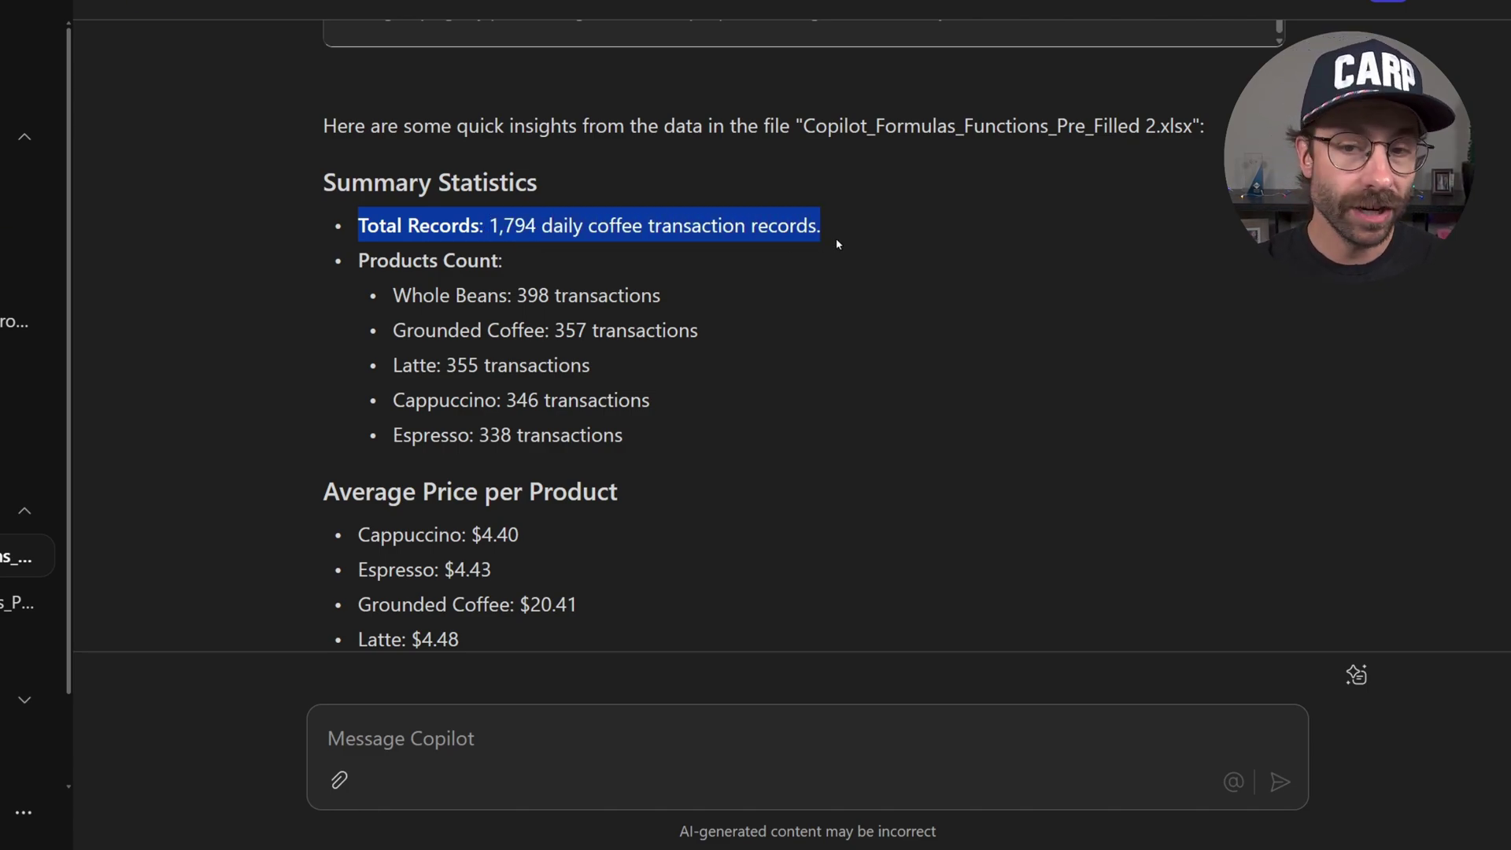
{"action": "left_click", "coordinate": [828, 283]}
{"action": "scroll", "coordinate": [828, 283], "scroll_direction": "down", "scroll_amount": 3}
{"action": "left_click_drag", "start_coordinate": [325, 206], "coordinate": [674, 226]}
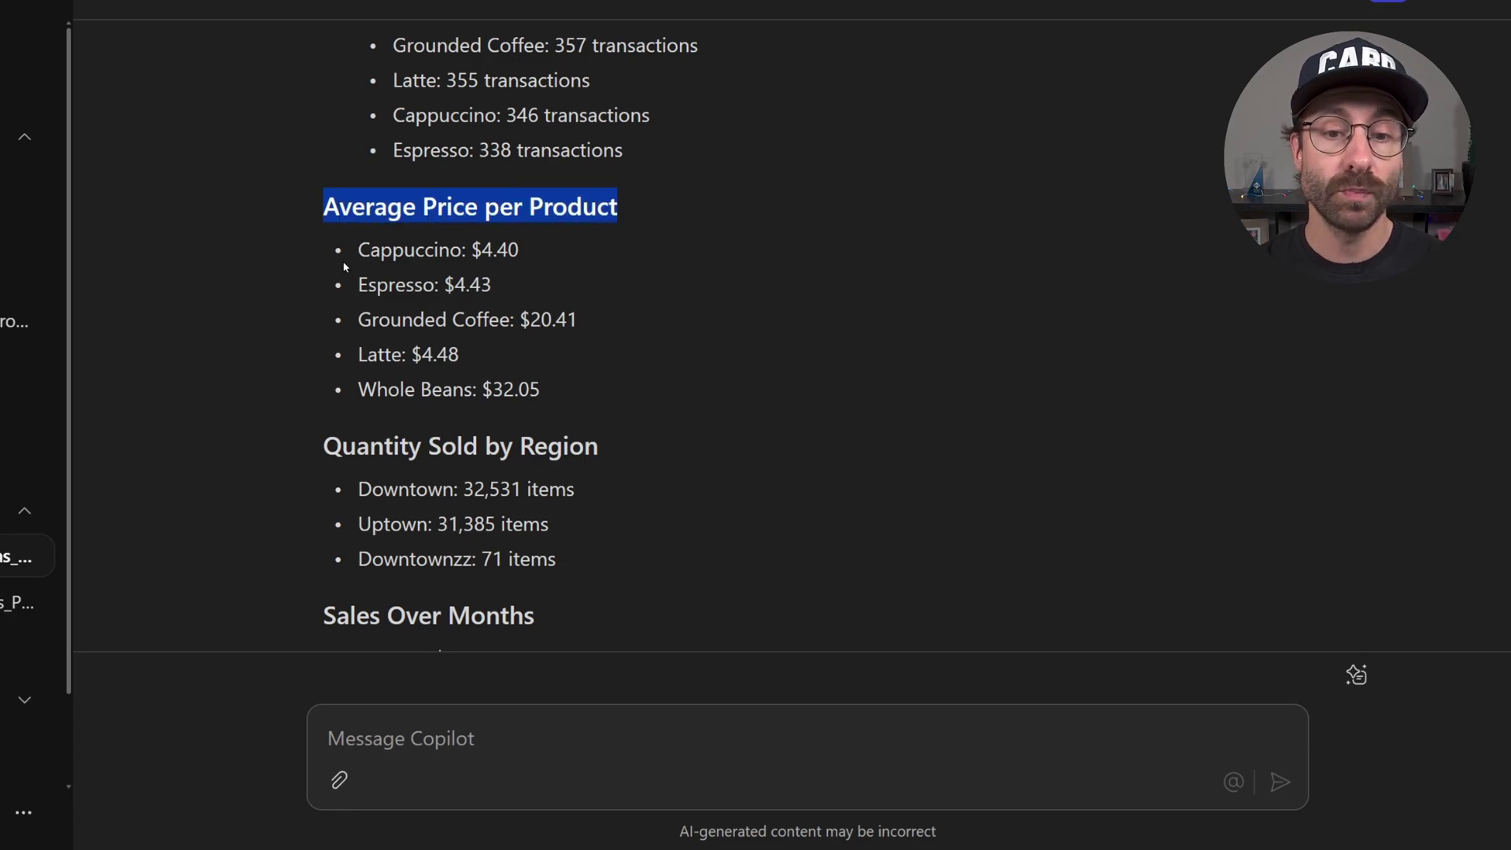
{"action": "left_click_drag", "start_coordinate": [346, 252], "coordinate": [621, 394]}
{"action": "left_click", "coordinate": [704, 333]}
{"action": "scroll", "coordinate": [704, 333], "scroll_direction": "down", "scroll_amount": 3}
{"action": "left_click_drag", "start_coordinate": [322, 158], "coordinate": [607, 270]}
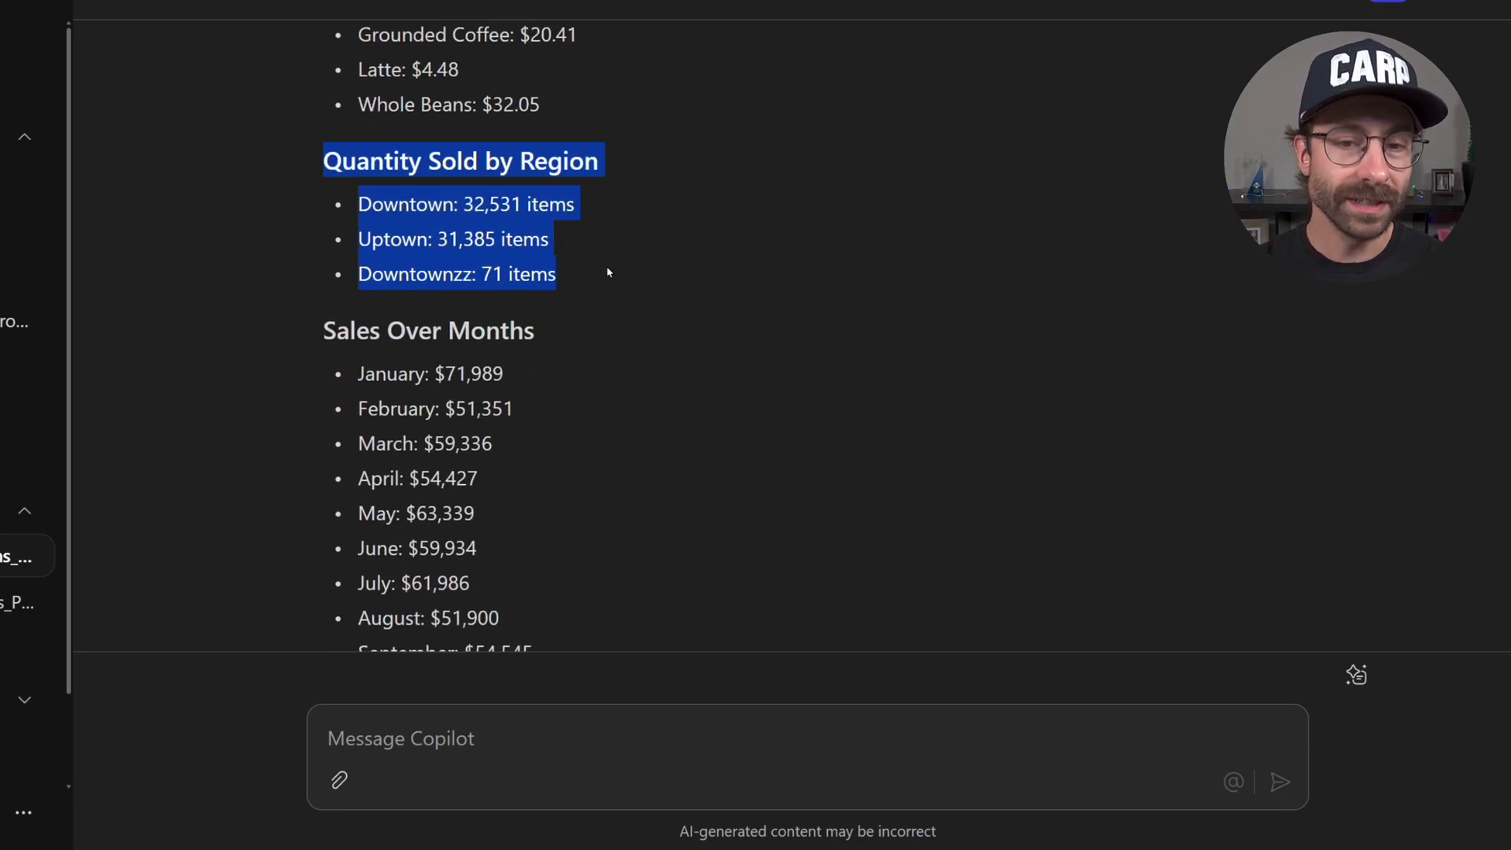
{"action": "scroll", "coordinate": [624, 252], "scroll_direction": "down", "scroll_amount": 2}
{"action": "left_click_drag", "start_coordinate": [322, 106], "coordinate": [550, 556]}
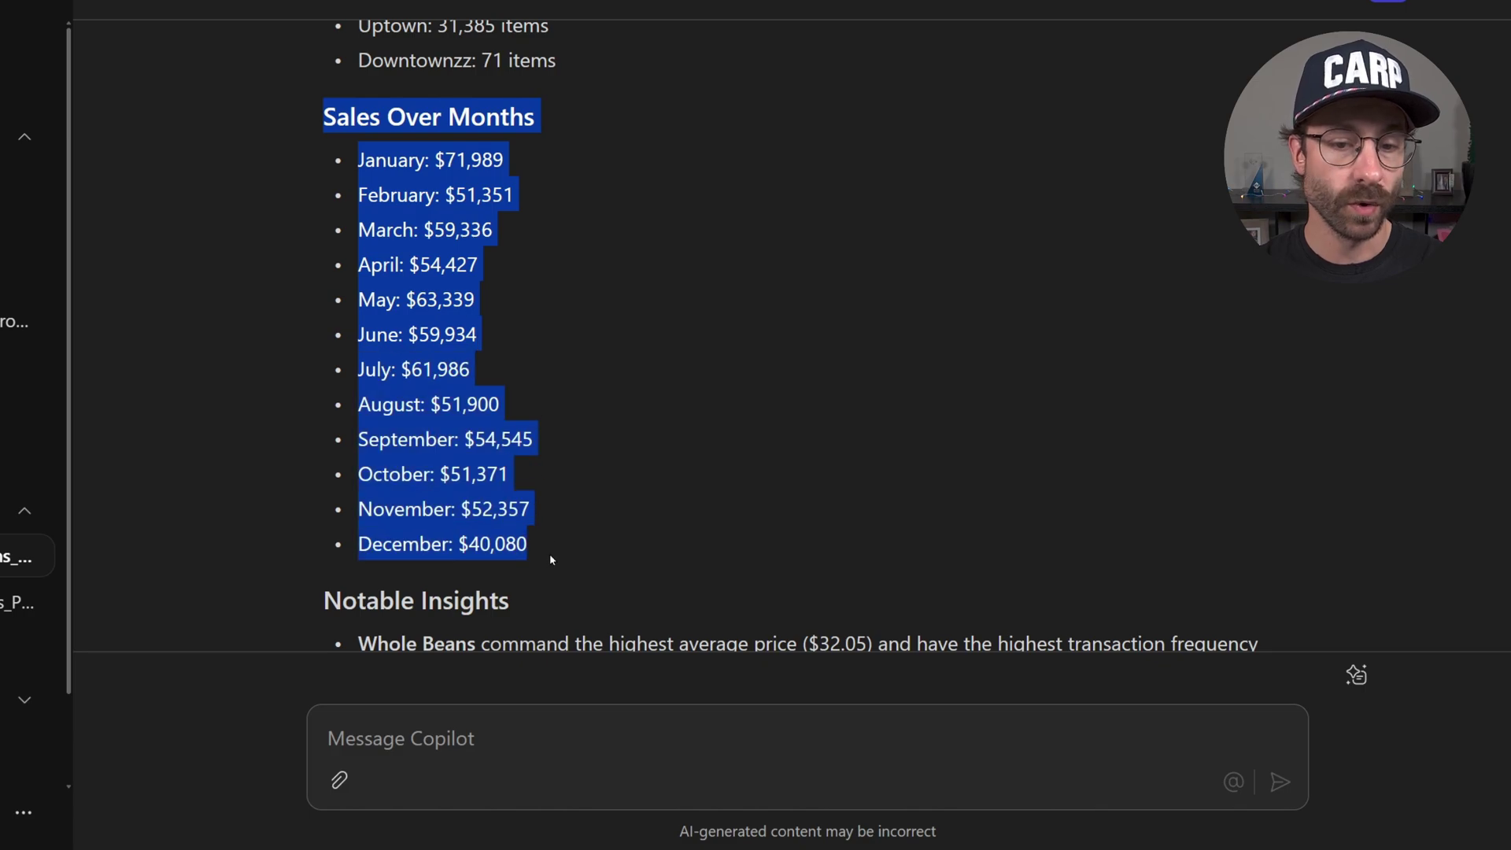
{"action": "scroll", "coordinate": [634, 380], "scroll_direction": "down", "scroll_amount": 2}
{"action": "scroll", "coordinate": [635, 381], "scroll_direction": "down", "scroll_amount": 1}
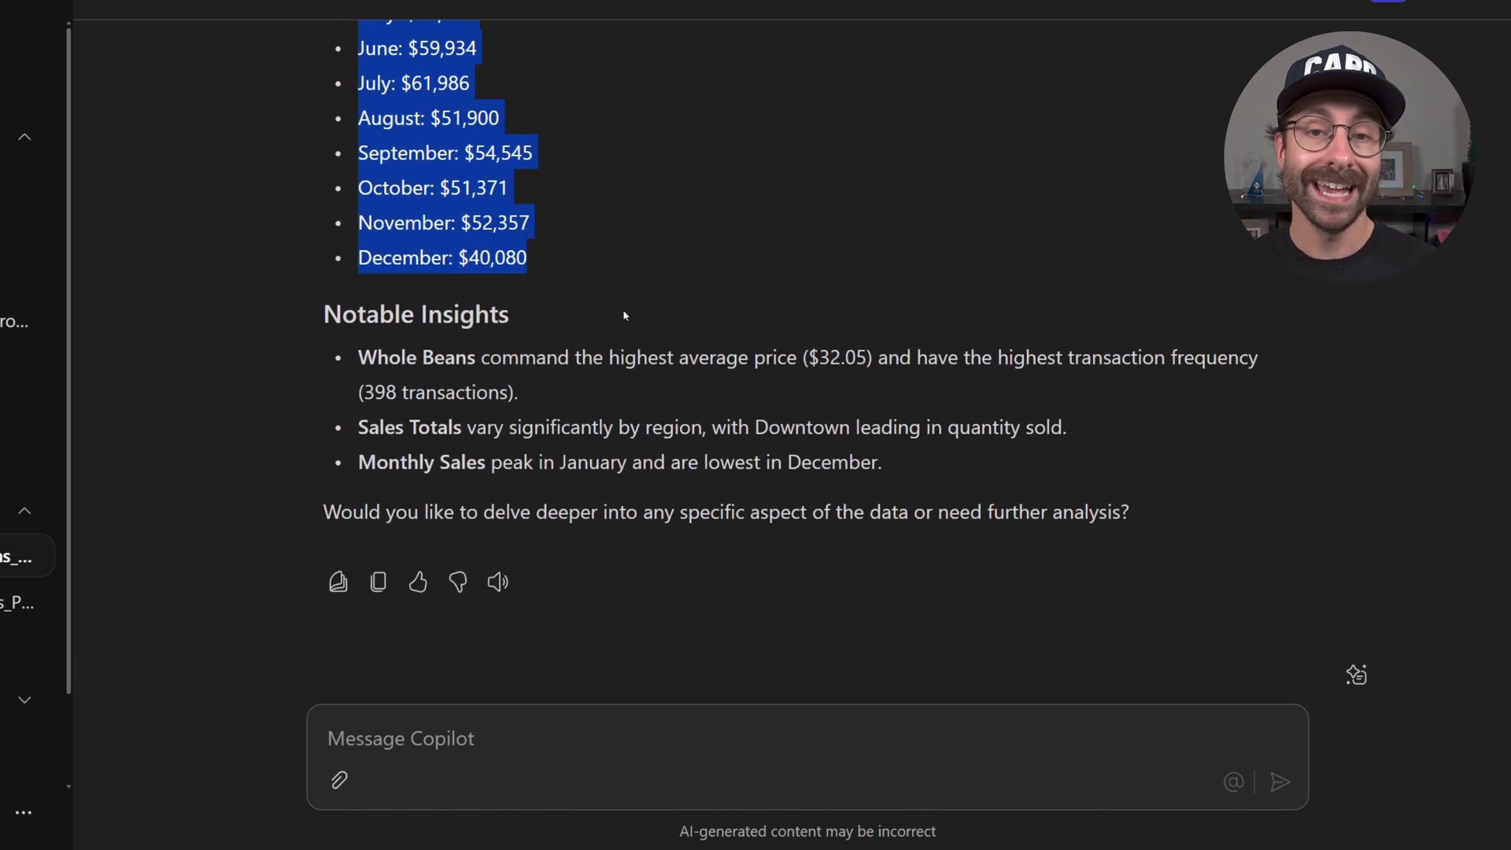
{"action": "left_click_drag", "start_coordinate": [318, 324], "coordinate": [565, 337]}
{"action": "left_click", "coordinate": [637, 738]}
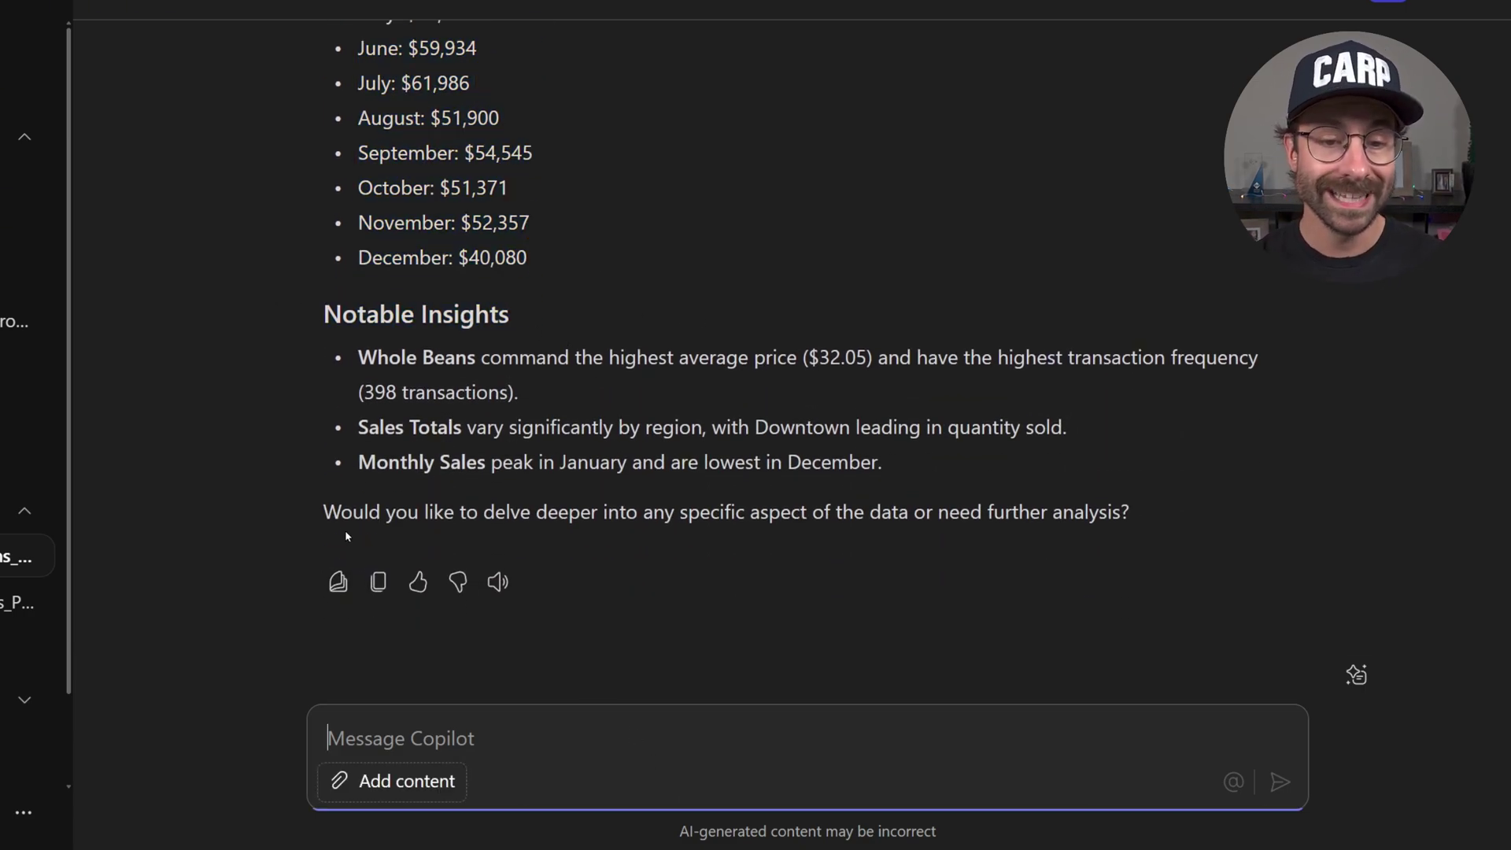
{"action": "left_click_drag", "start_coordinate": [287, 509], "coordinate": [1134, 516]}
- Ask Analyst: 'Please make a chart of sales evolution by year and by month.'
{"action": "left_click", "coordinate": [954, 731]}
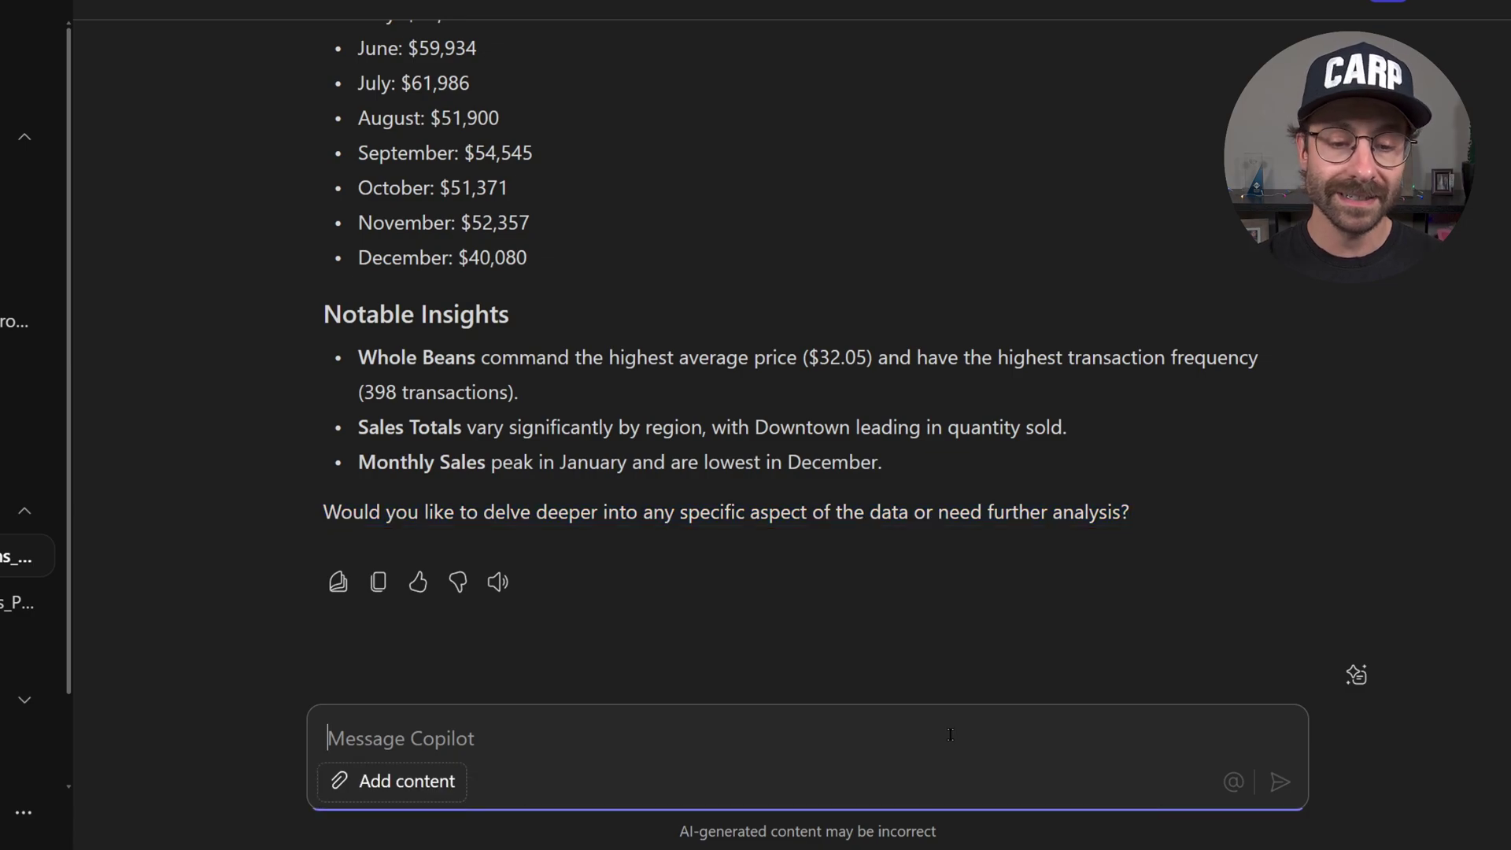
{"action": "type", "text": "Please make a "}
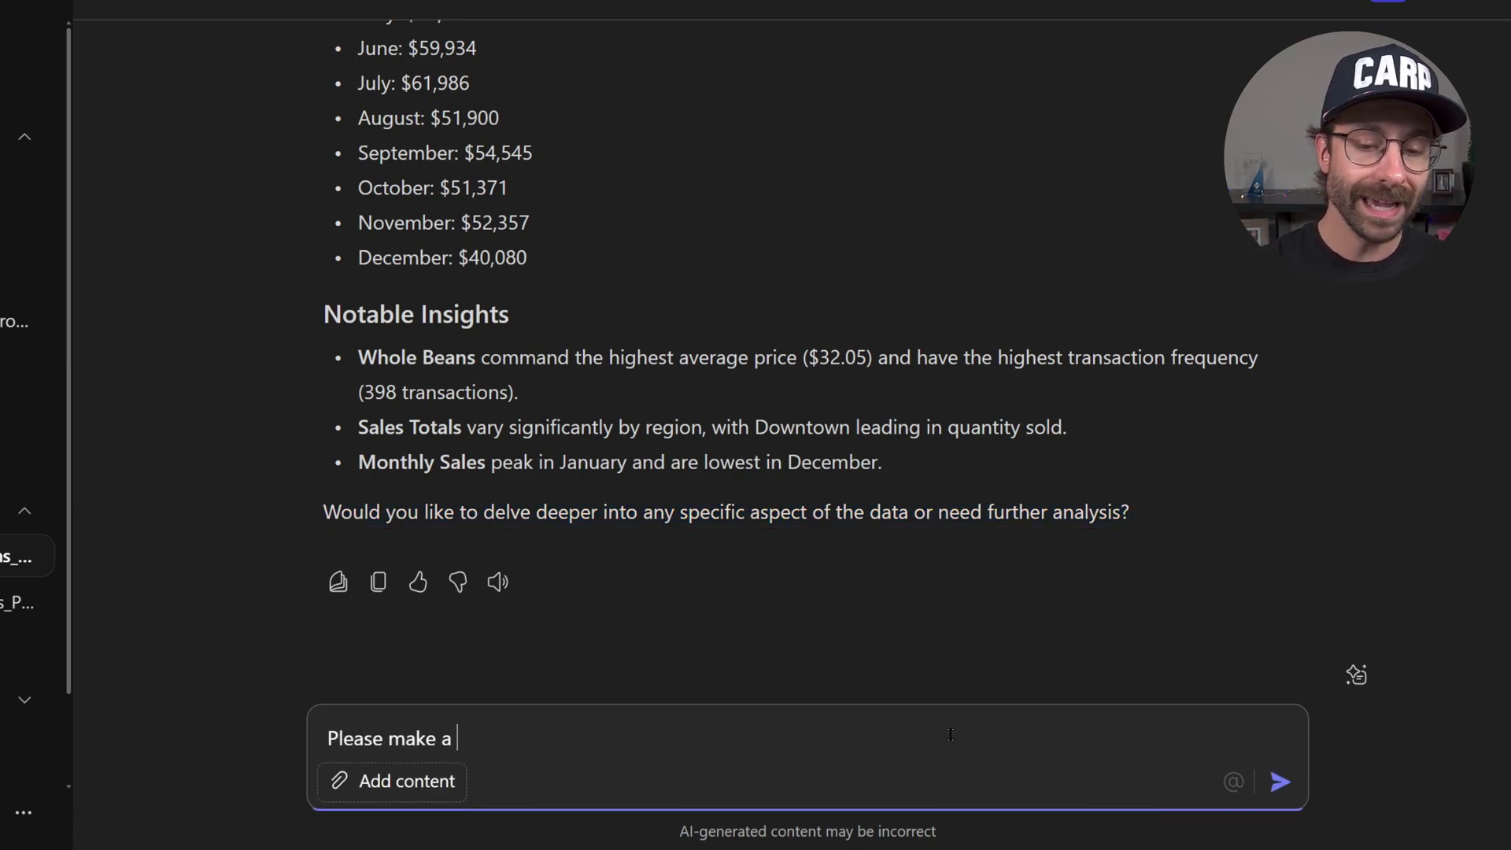
{"action": "type", "text": "chart of sales ev"}
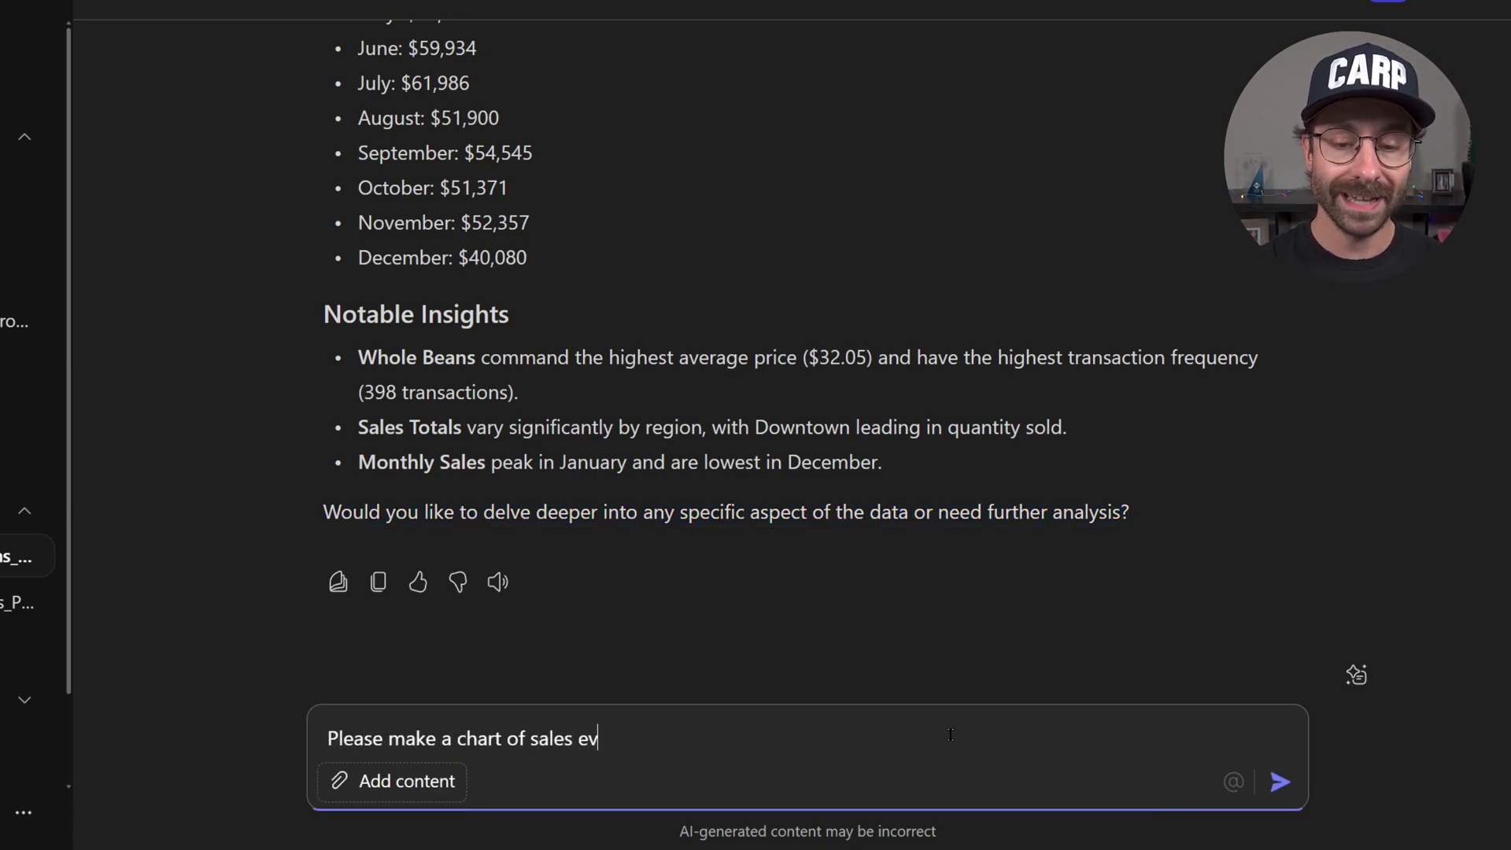
{"action": "type", "text": "olution by year and by m"}
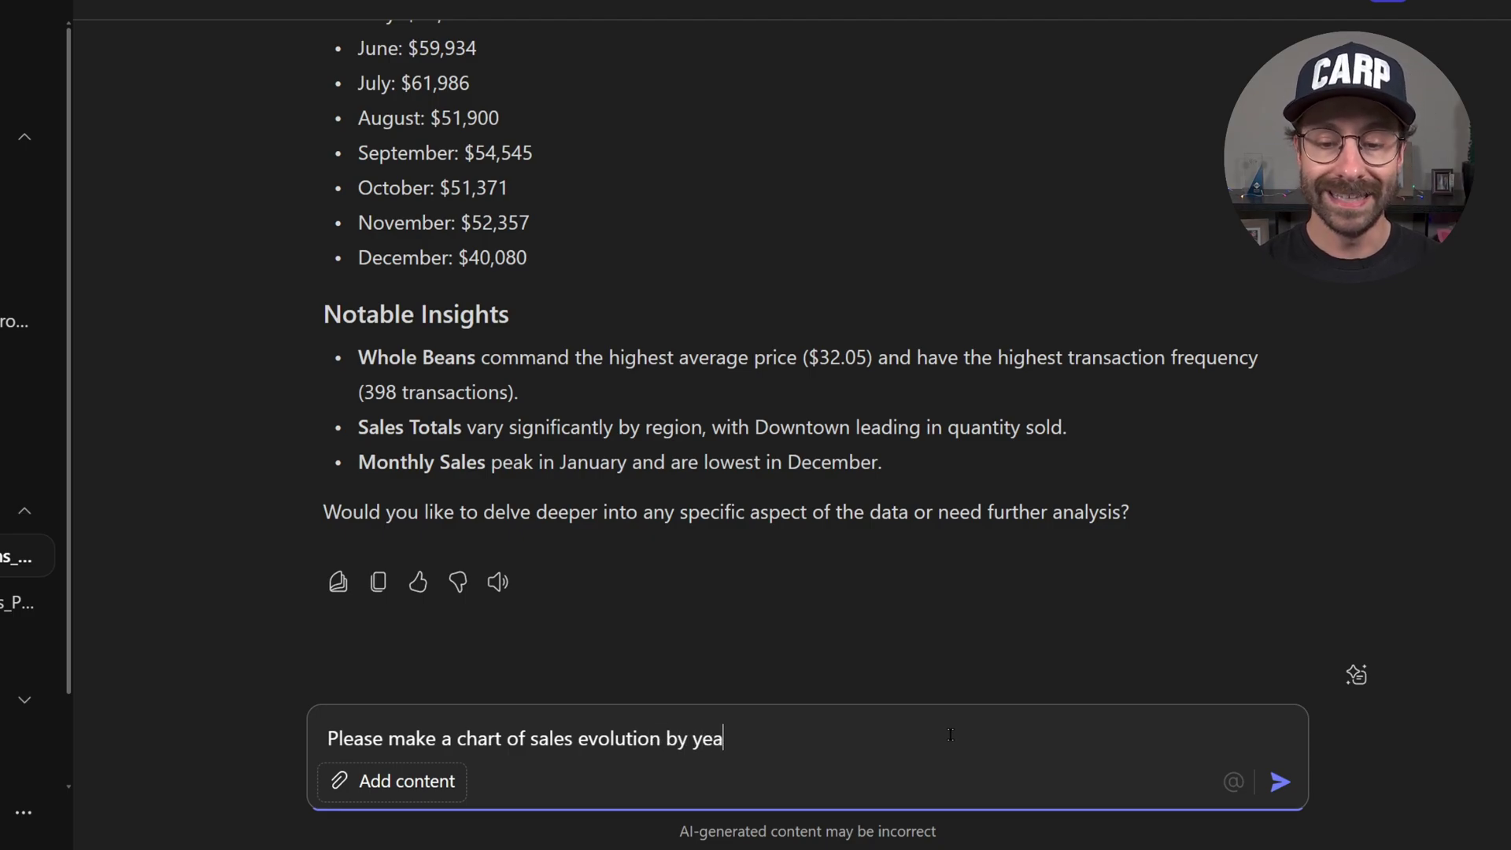
{"action": "type", "text": "onth."}
{"action": "key", "text": "Return"}
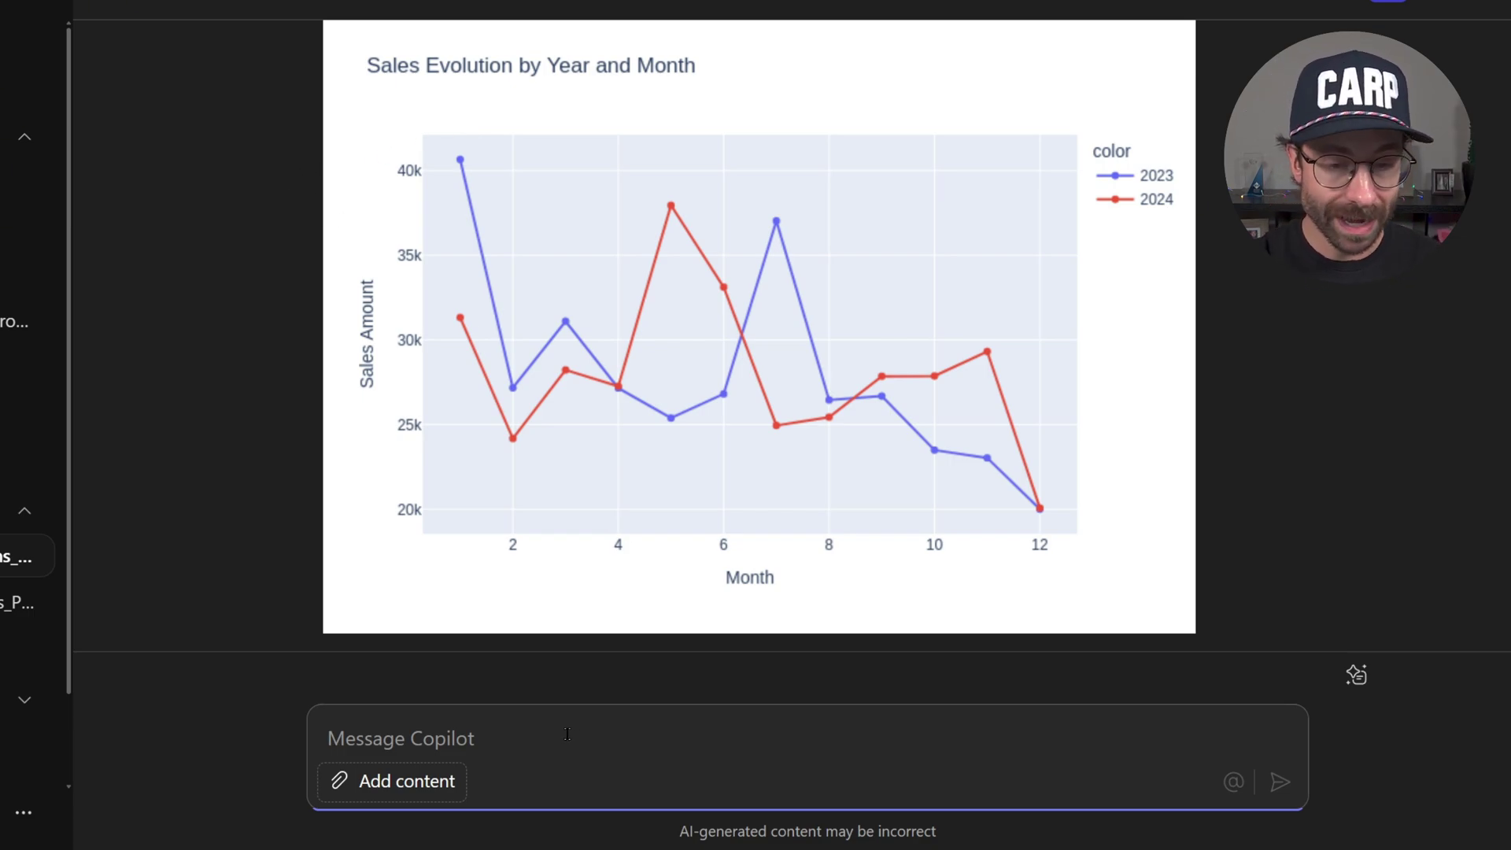
- Ask Analyst to split the two years so all 24 months show in one chart
{"action": "type", "text": "Can you make sure to sp"}
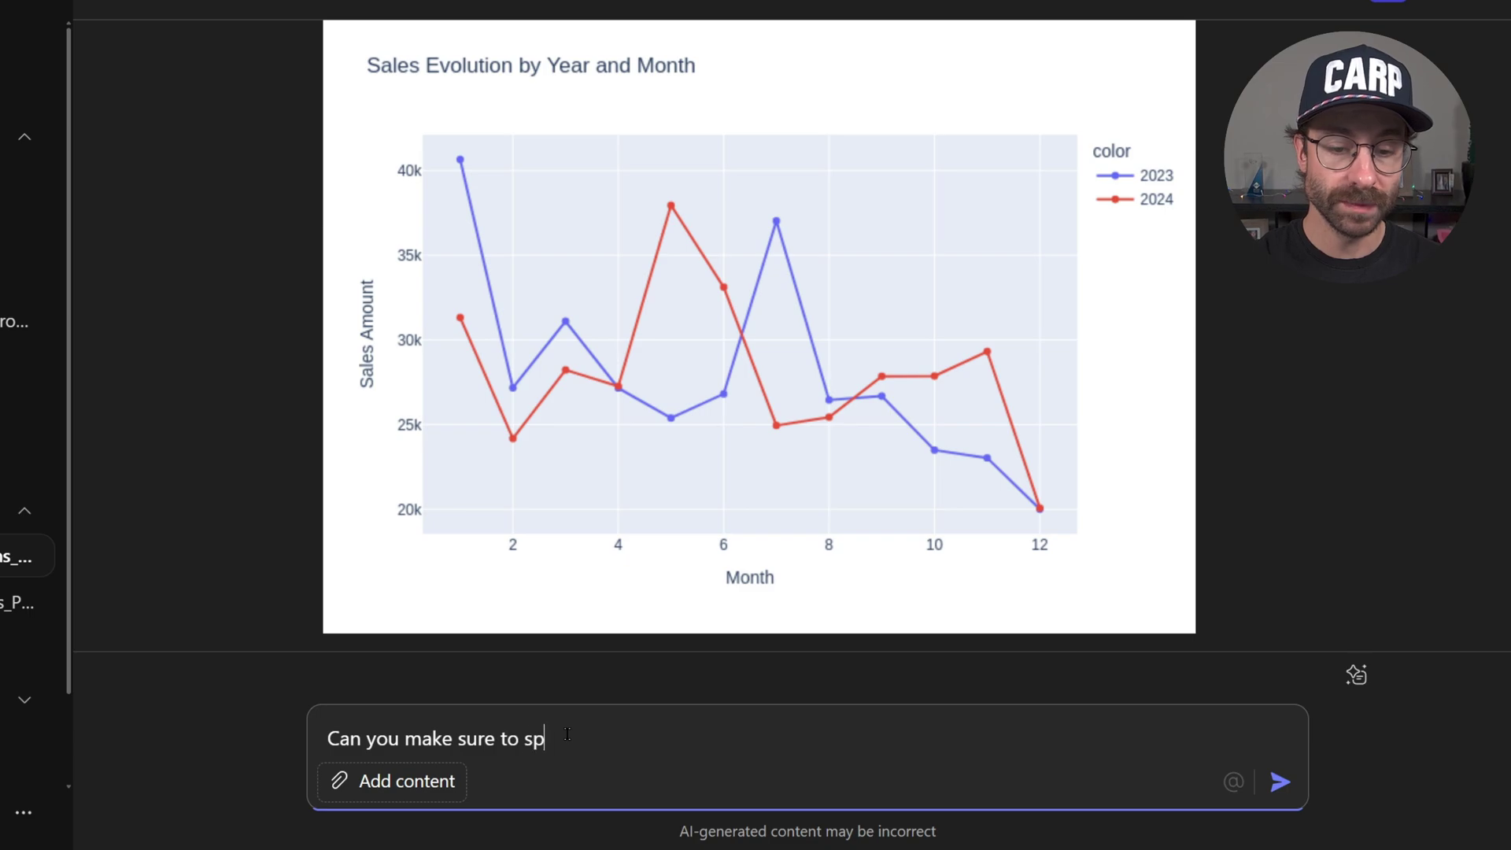
{"action": "type", "text": "lit these two"}
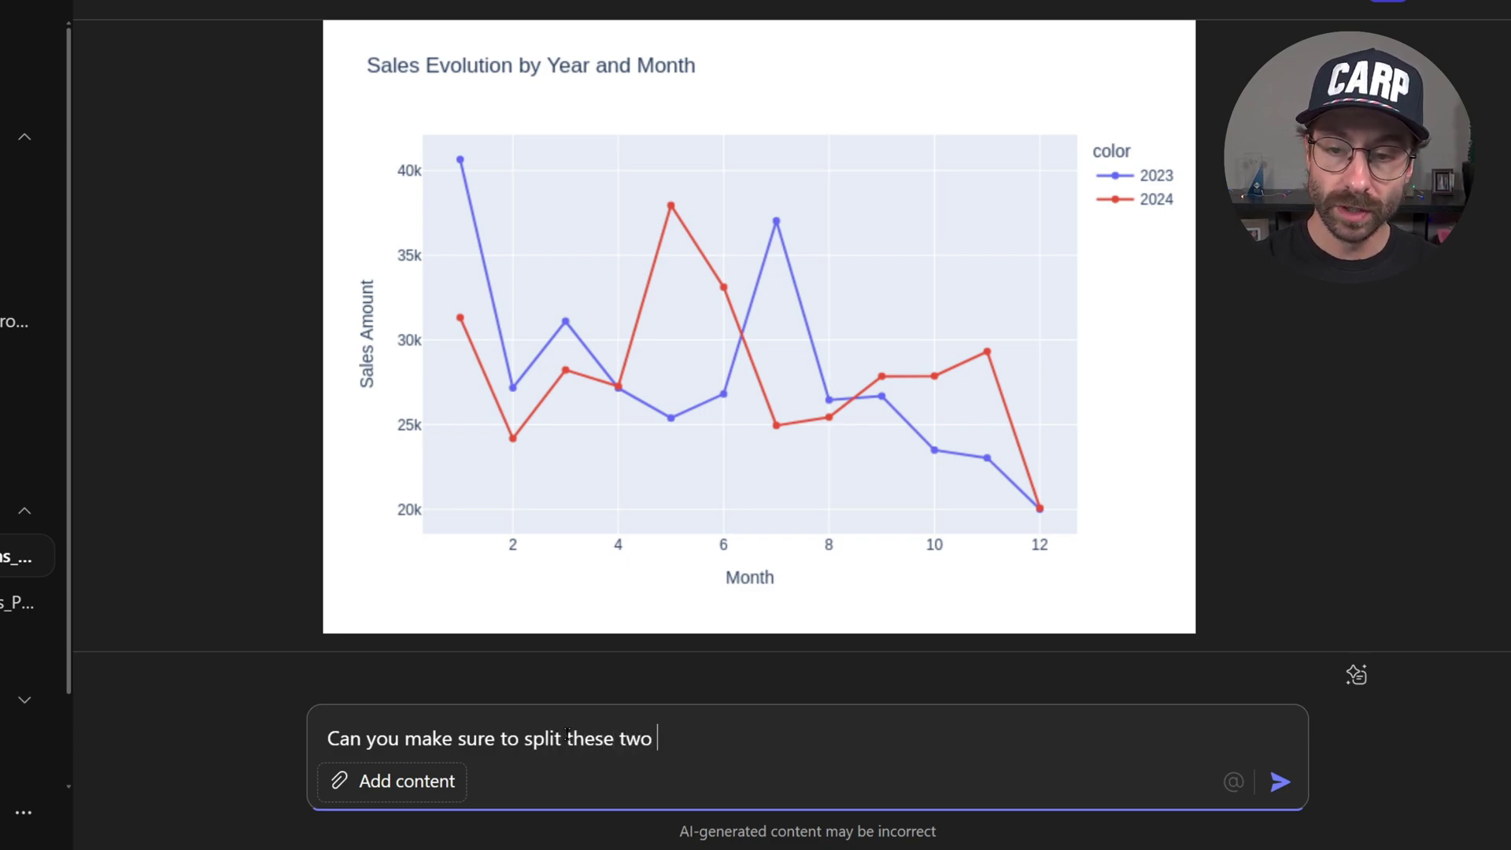
{"action": "type", "text": " years so I can see the wh"}
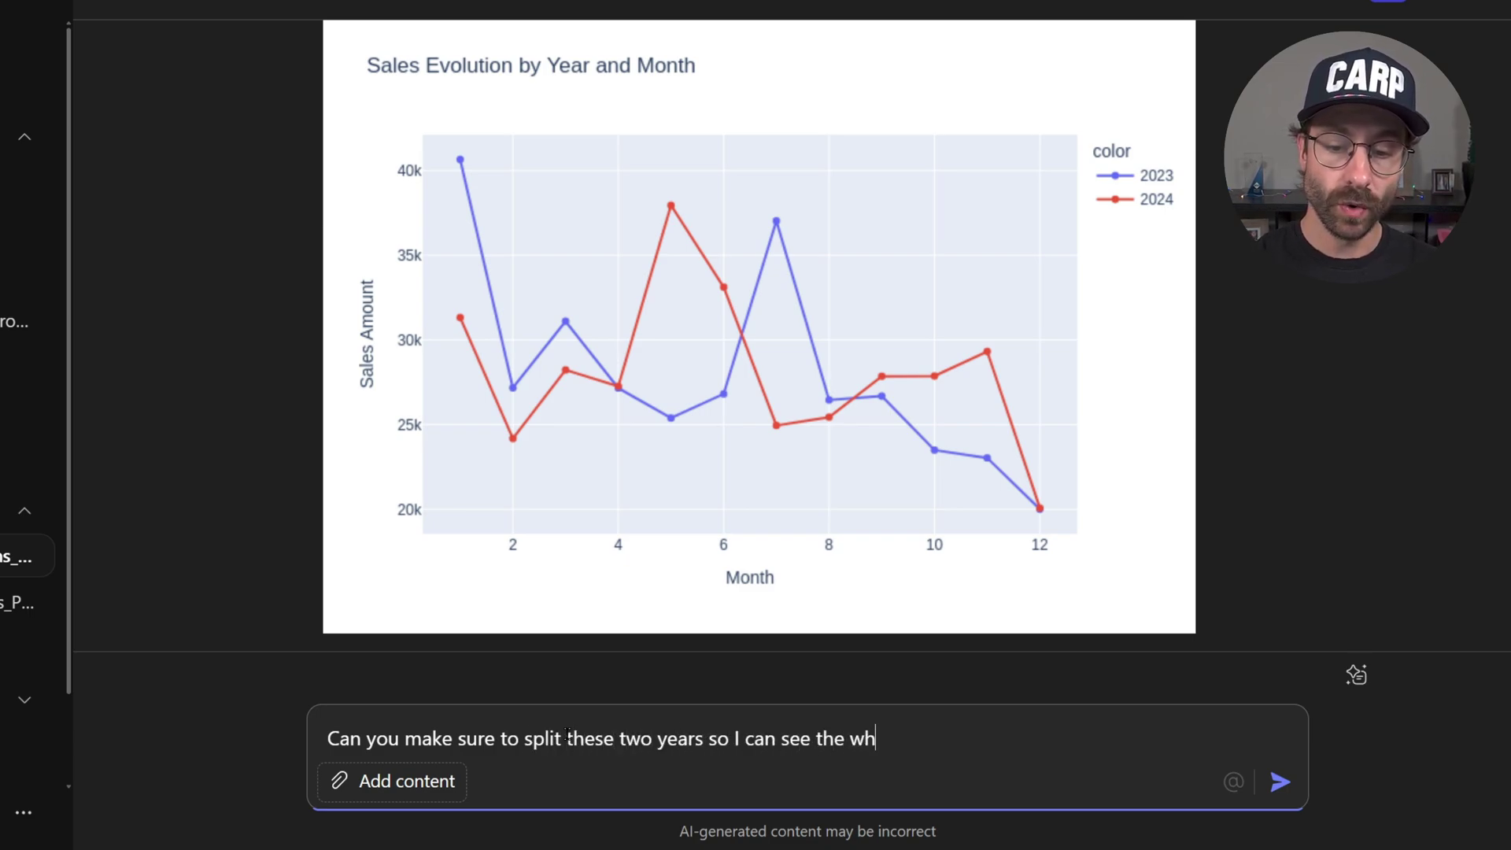
{"action": "type", "text": "ole 24 months"}
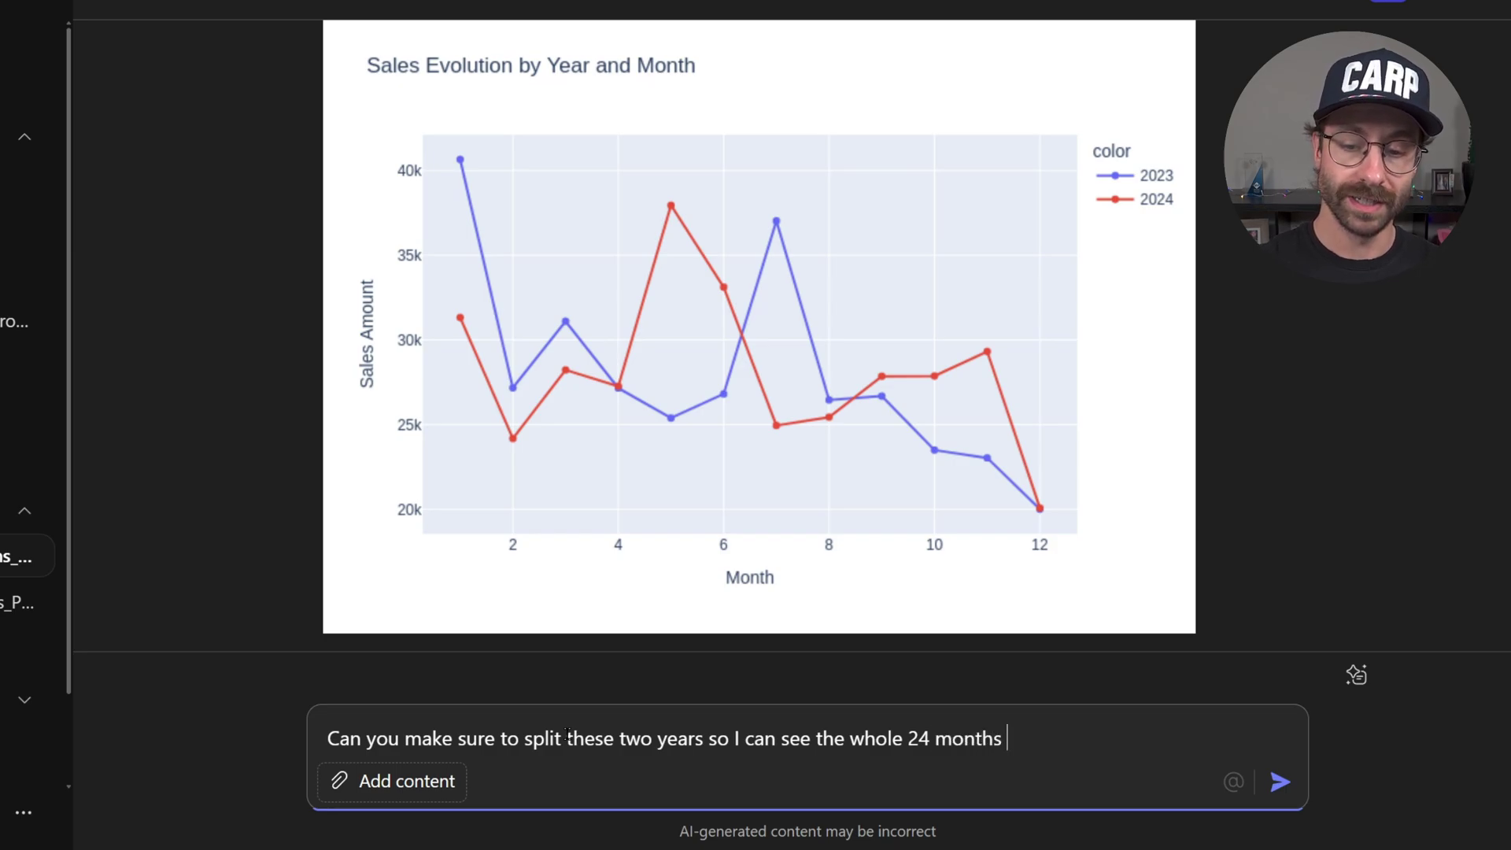
{"action": "type", "text": " in the same chart"}
{"action": "key", "text": "Return"}
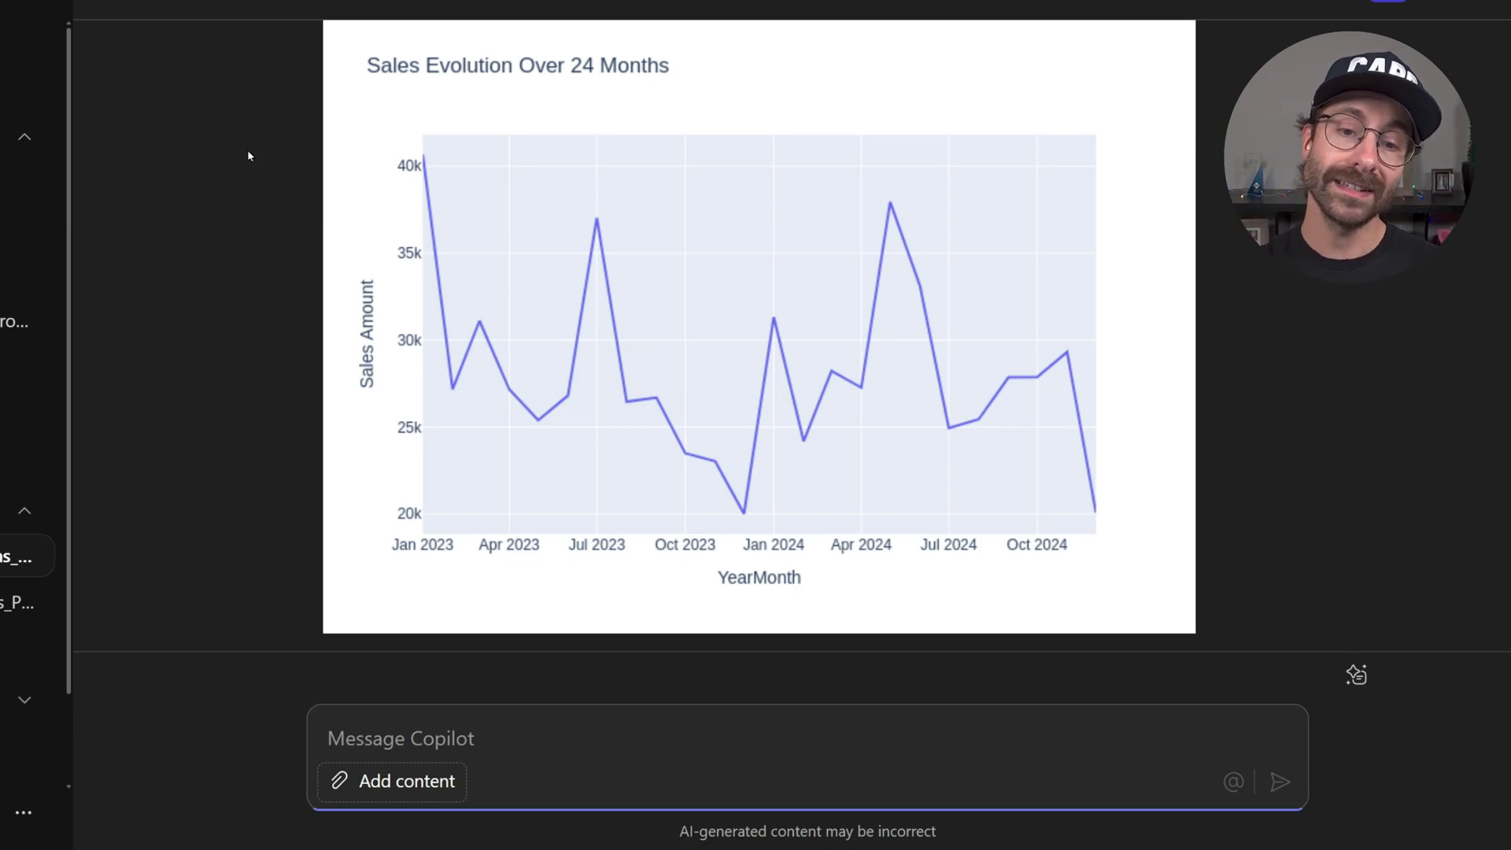
{"action": "scroll", "coordinate": [263, 162], "scroll_direction": "up", "scroll_amount": 3}
{"action": "scroll", "coordinate": [685, 173], "scroll_direction": "down", "scroll_amount": 5}
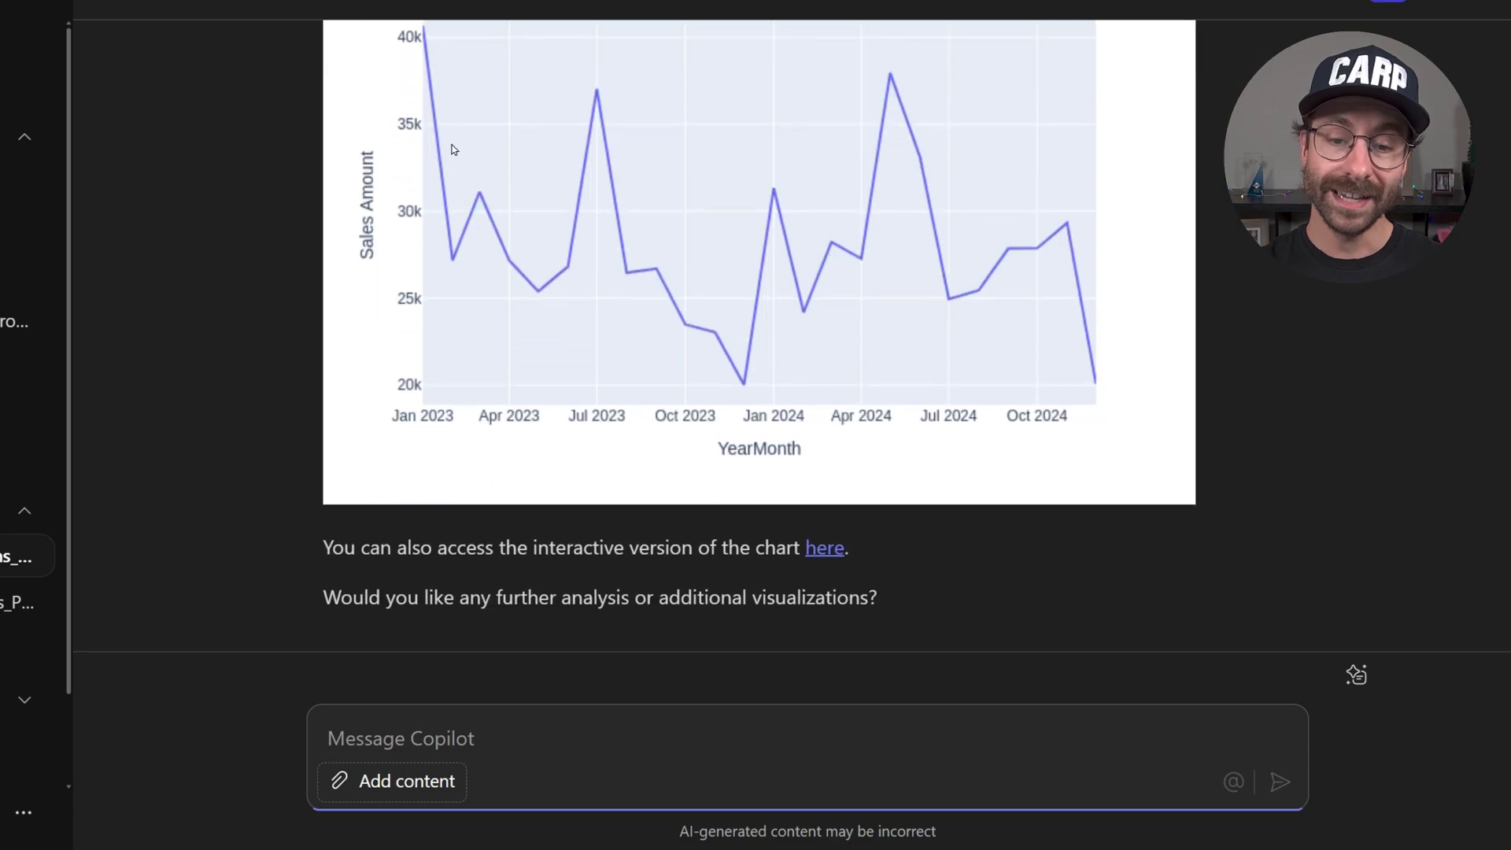